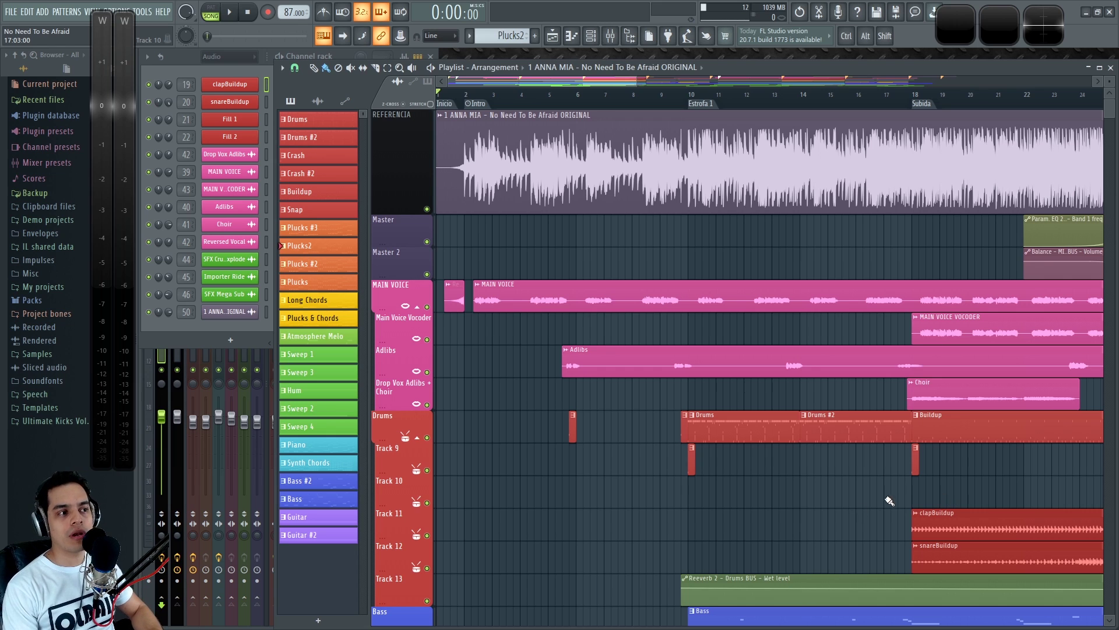
# Place the playhead at the Drop 1 marker in the arrangement and bring up the mixer.
pyautogui.scroll(-5, 675, 522)
pyautogui.scroll(3, 704, 291)
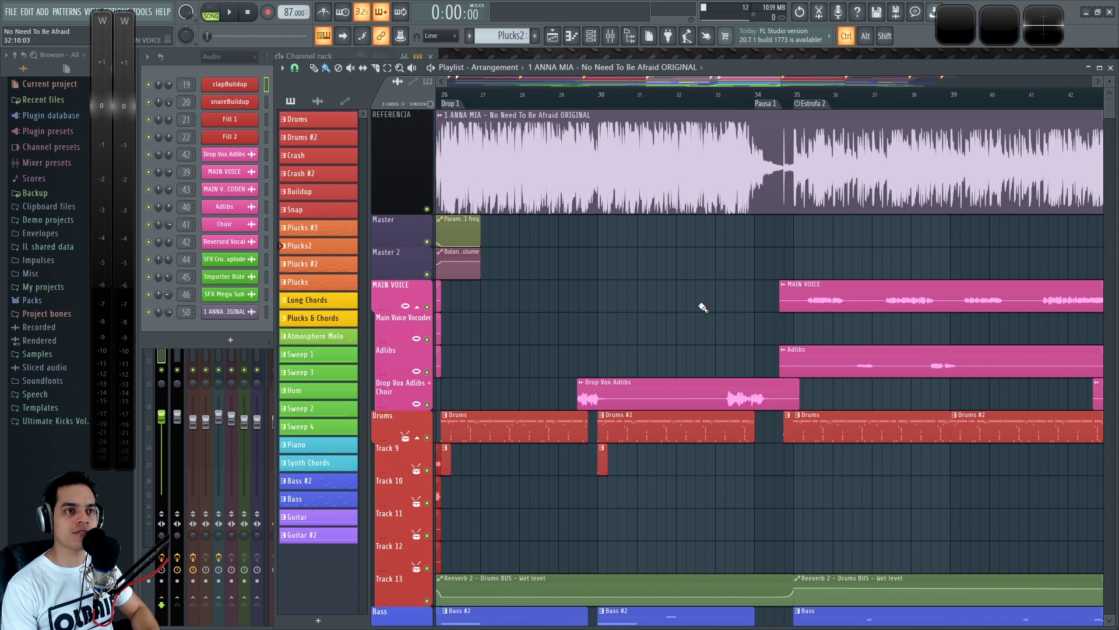
pyautogui.scroll(2, 666, 160)
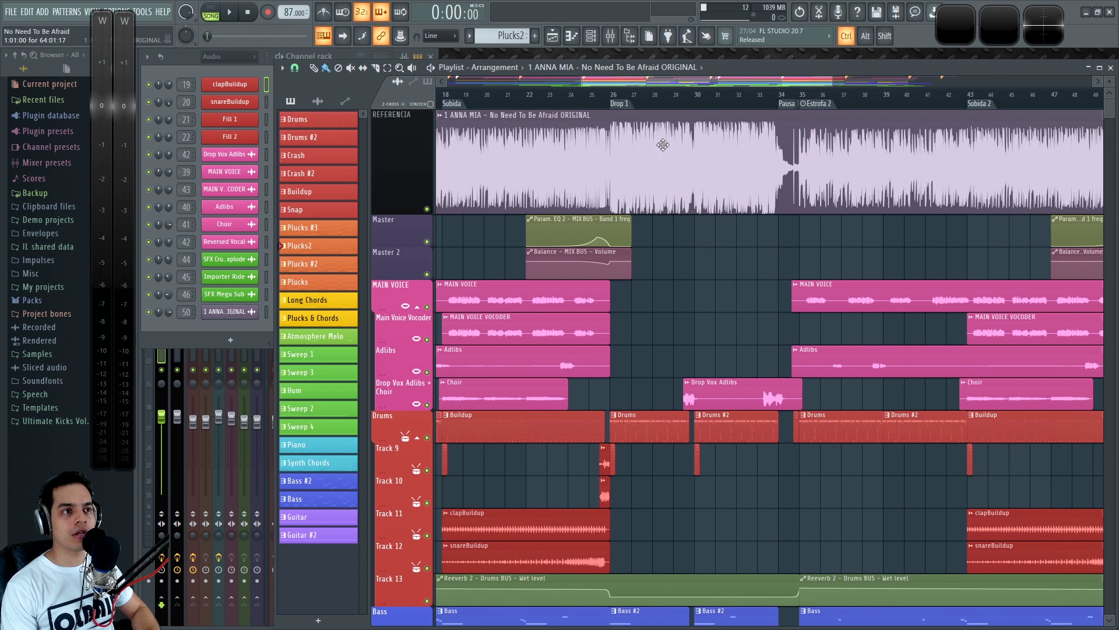
pyautogui.press('F9')
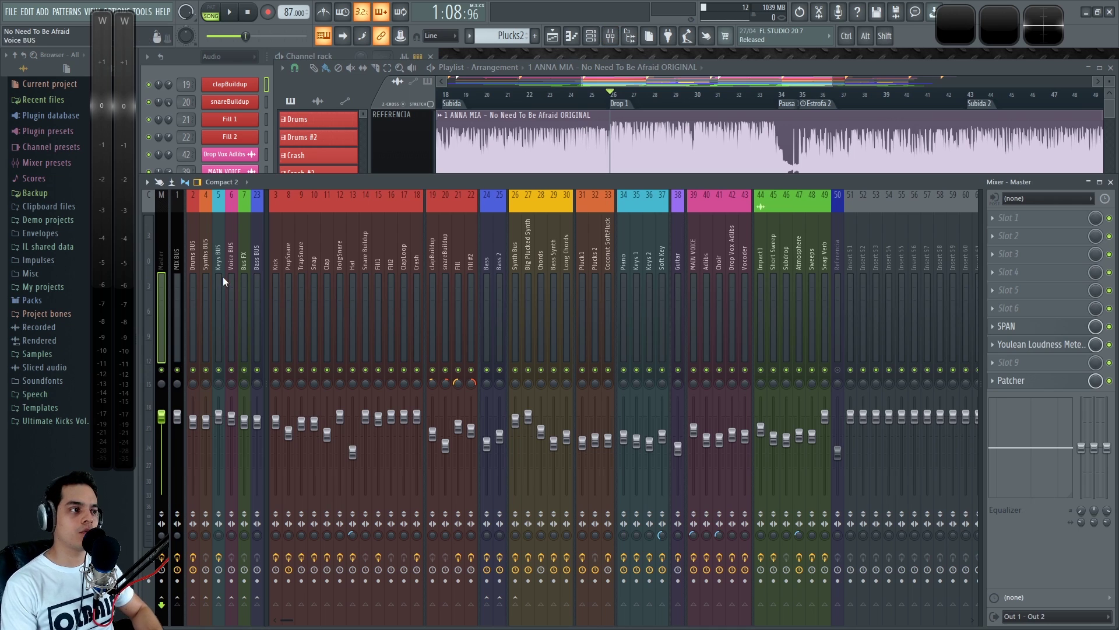
# Inspect the MIX BUS effects Fruity Convolver, the second Fruity Parametric EQ 2 and EQ MID SIDE.
pyautogui.click(176, 256)
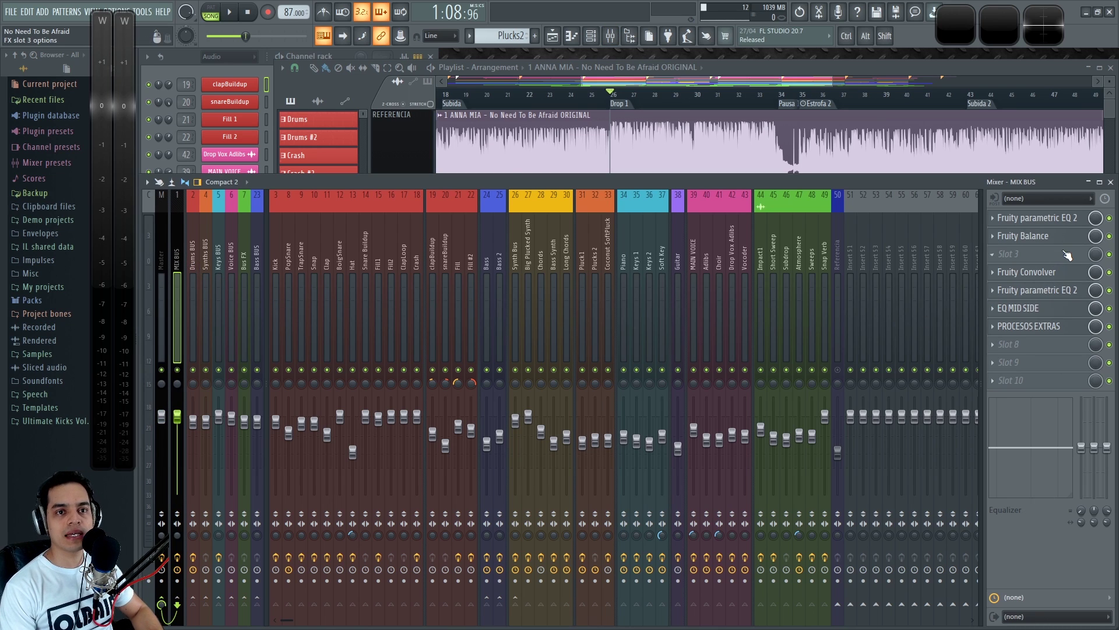
pyautogui.click(1057, 274)
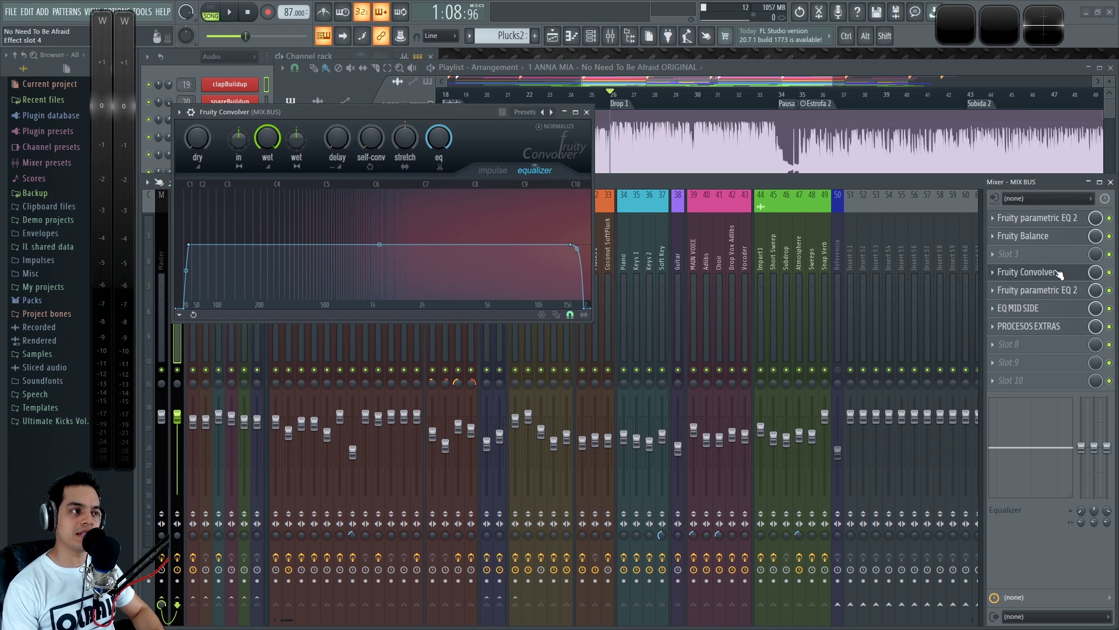
pyautogui.click(1072, 272)
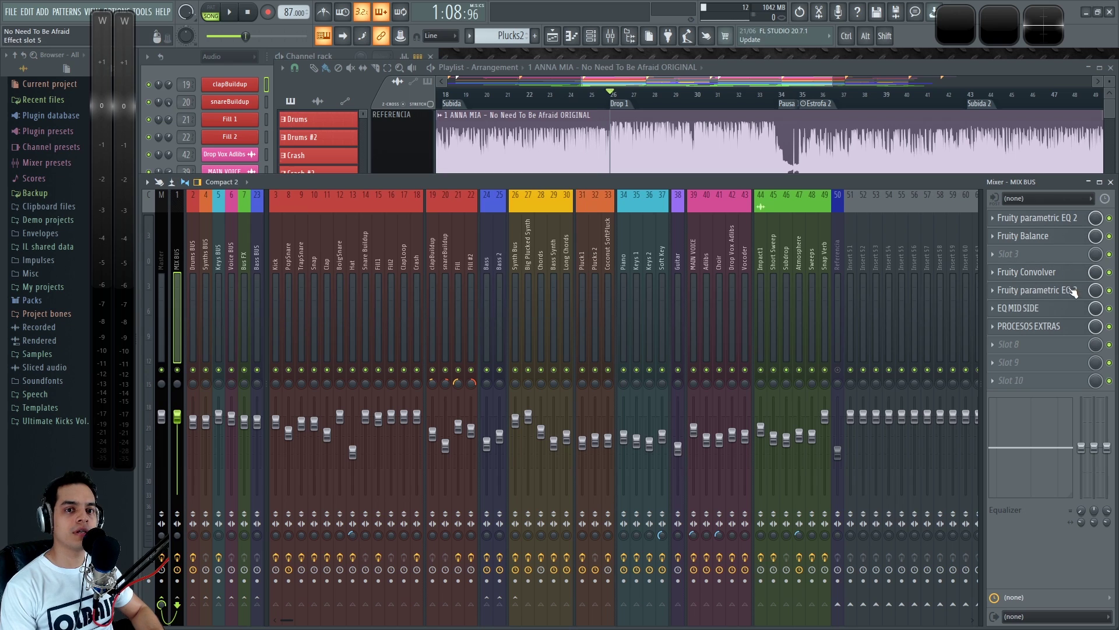
pyautogui.click(1060, 291)
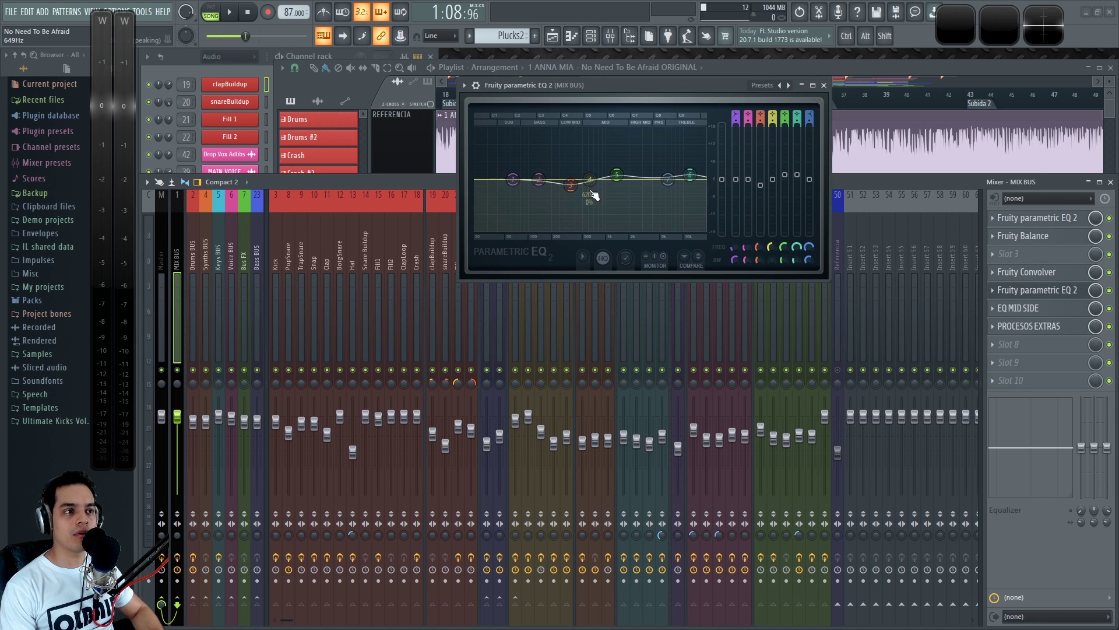
pyautogui.click(824, 86)
pyautogui.click(1050, 308)
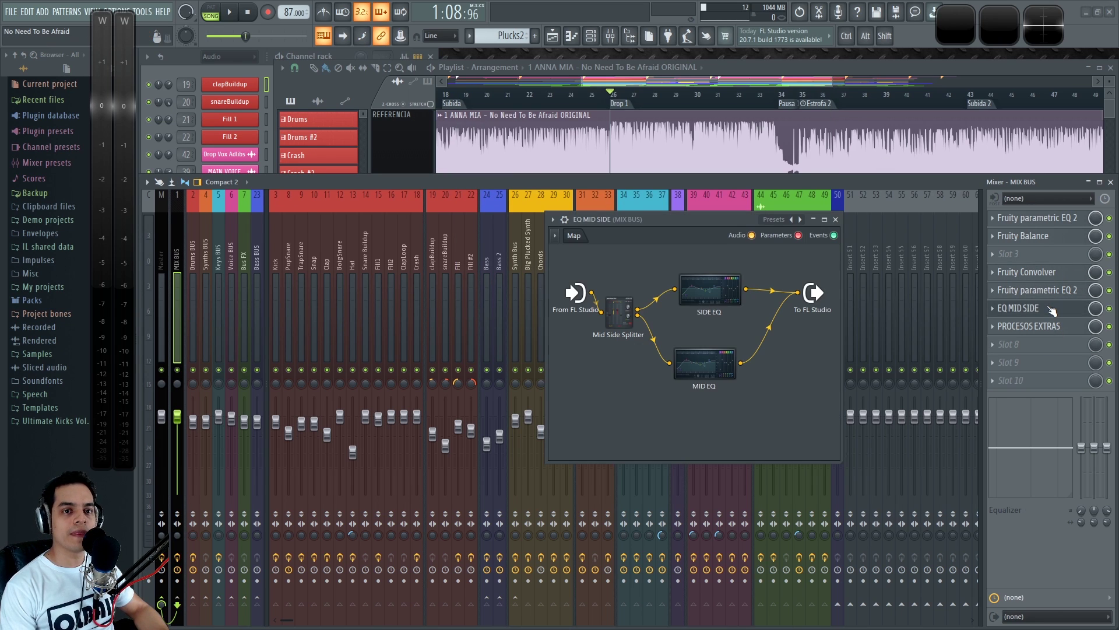
pyautogui.click(1051, 309)
# Examine the PROCESOS EXTRAS chain on the MIX BUS, including the nested Patcher after the SIDE EQ.
pyautogui.click(1042, 328)
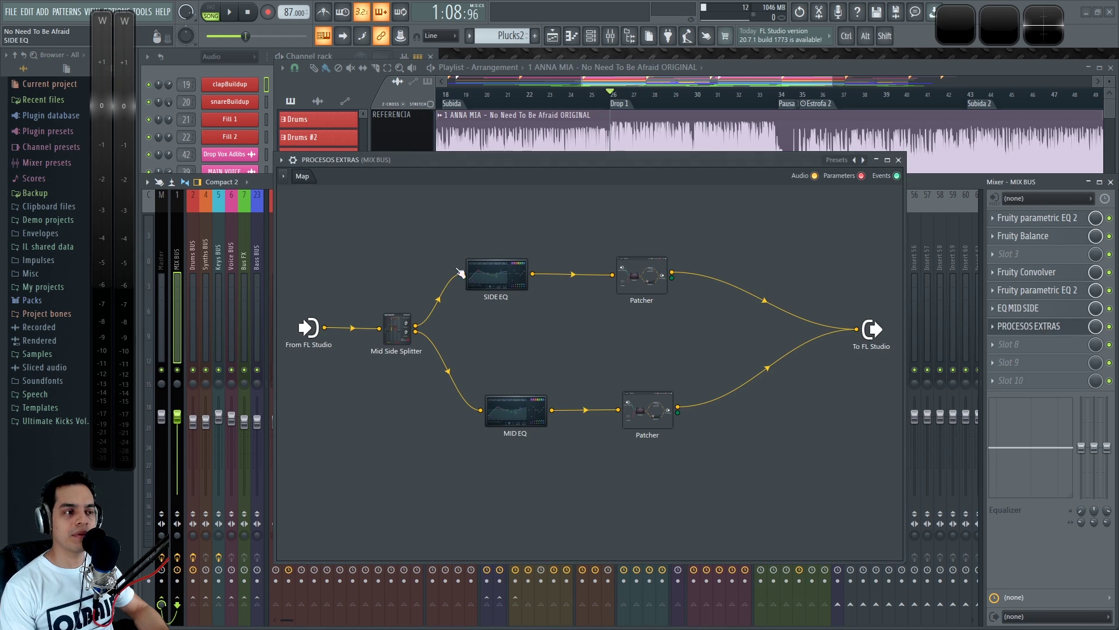
pyautogui.doubleClick(639, 285)
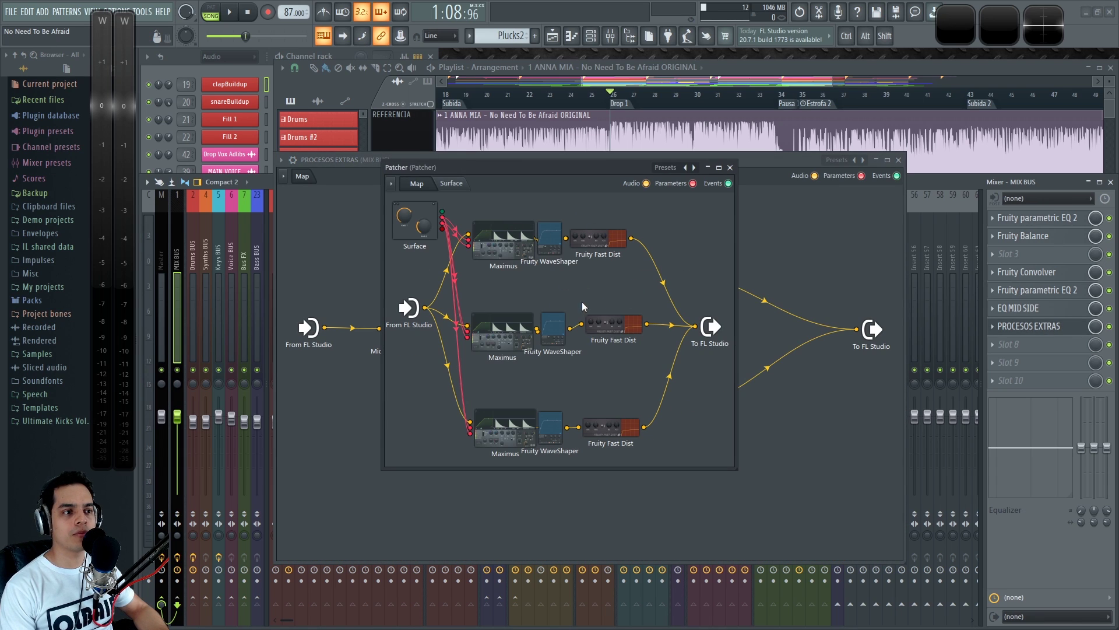
pyautogui.click(730, 167)
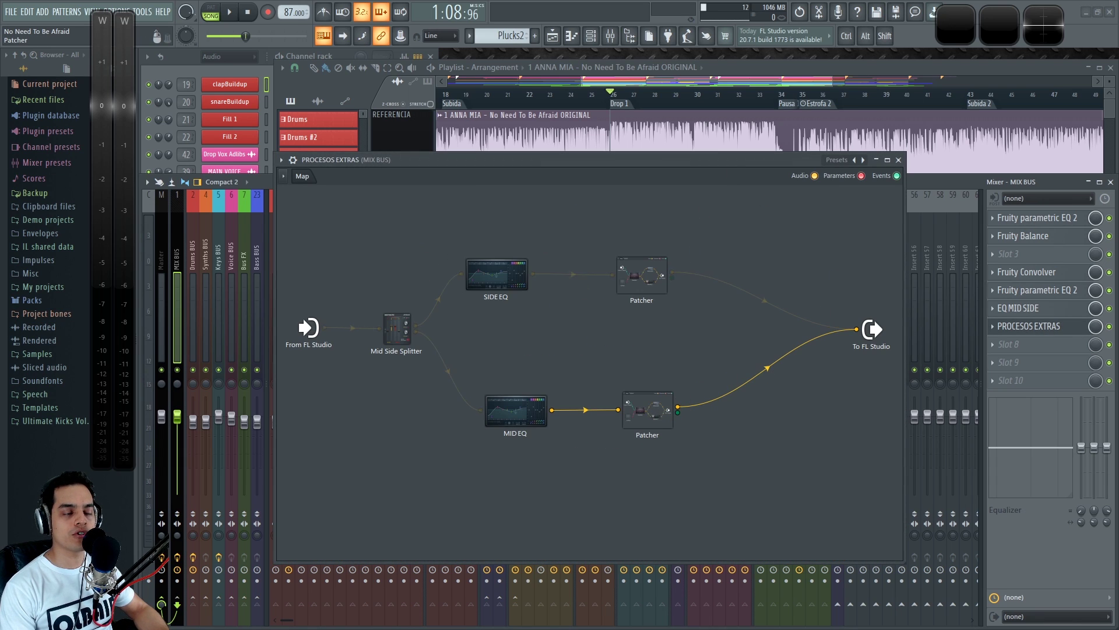
pyautogui.doubleClick(641, 279)
pyautogui.click(729, 168)
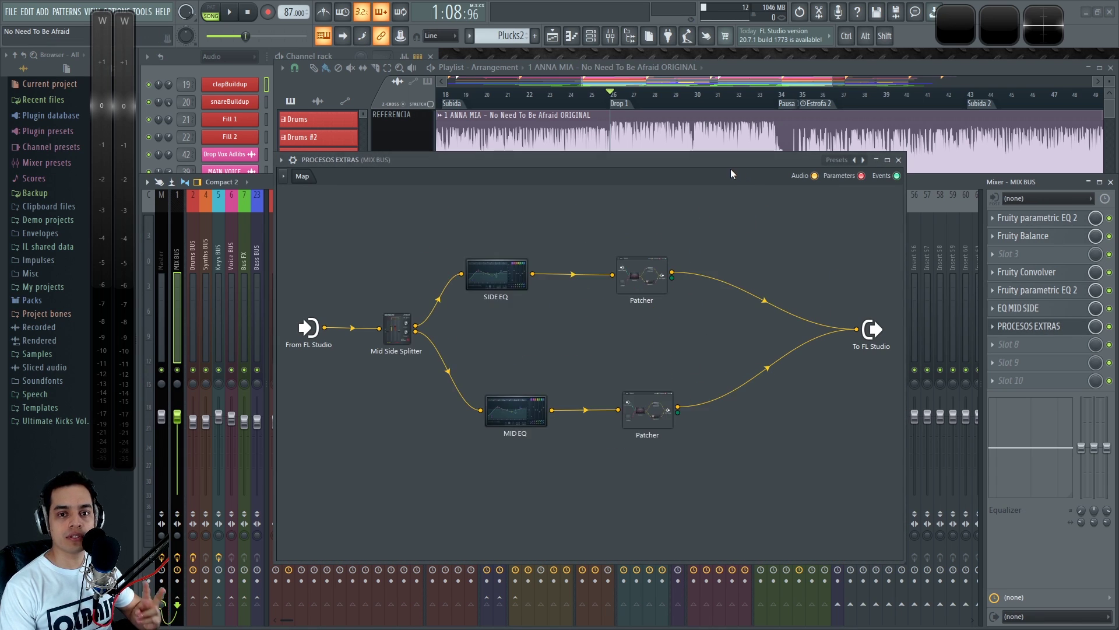
pyautogui.click(898, 159)
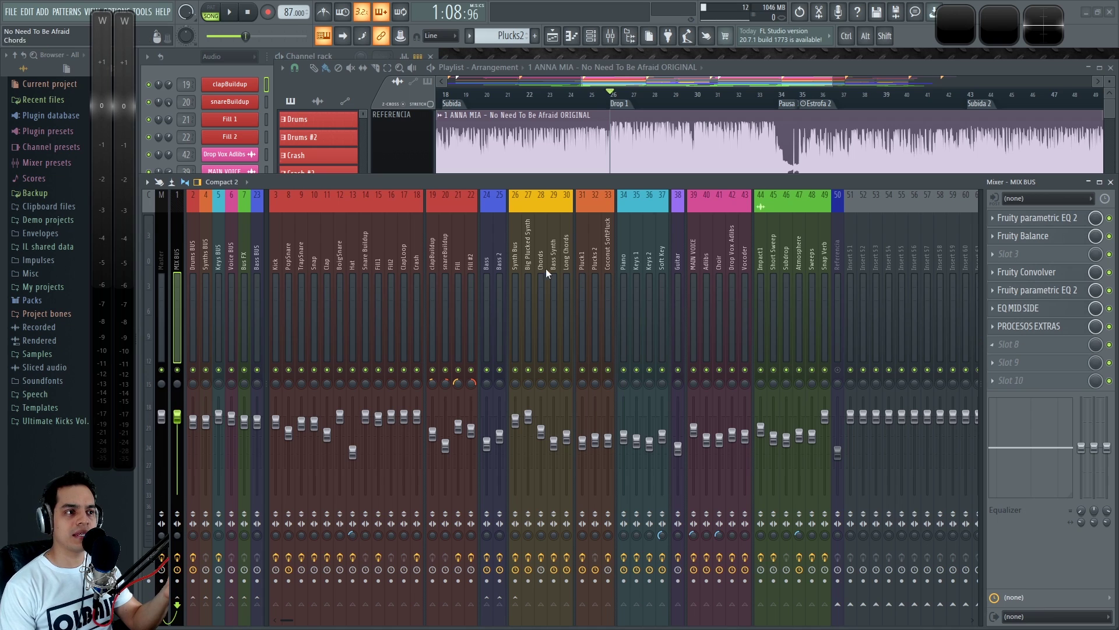
# Review the effect chains and routing of the individual drum tracks, Bass BUS and Voice BUS, ending on the MIX BUS.
pyautogui.click(331, 251)
pyautogui.click(300, 251)
pyautogui.click(277, 252)
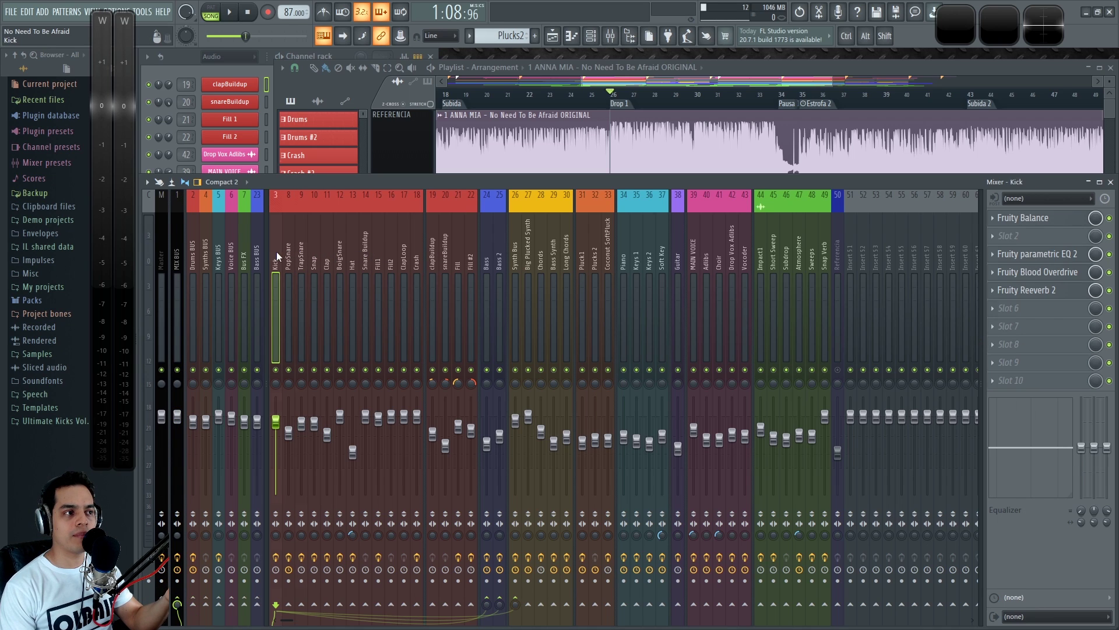
pyautogui.click(400, 250)
pyautogui.click(354, 243)
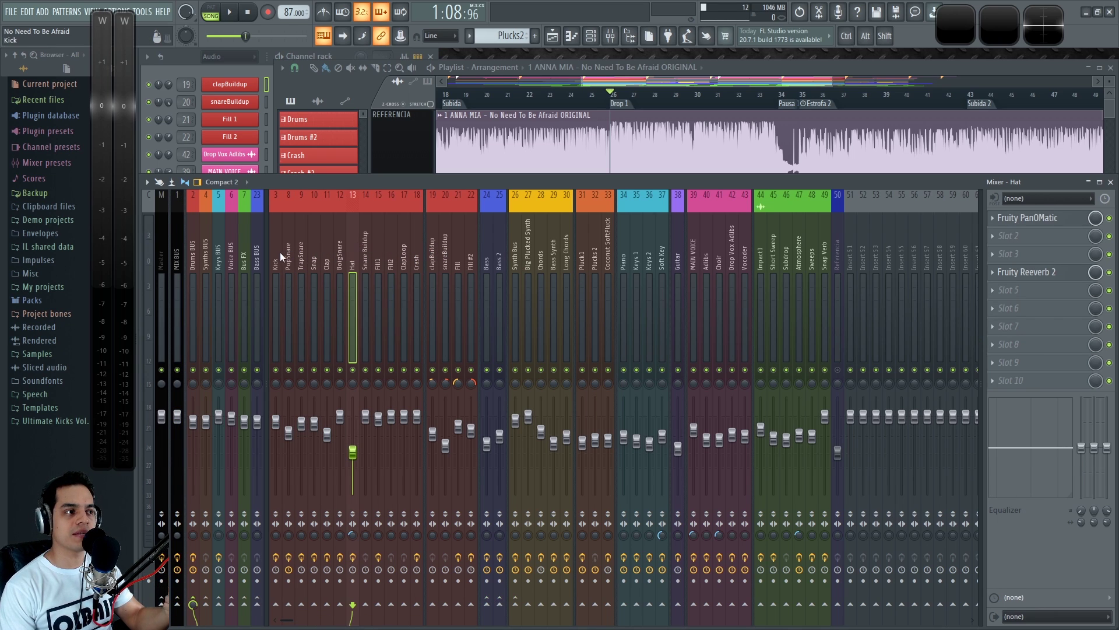
pyautogui.click(256, 250)
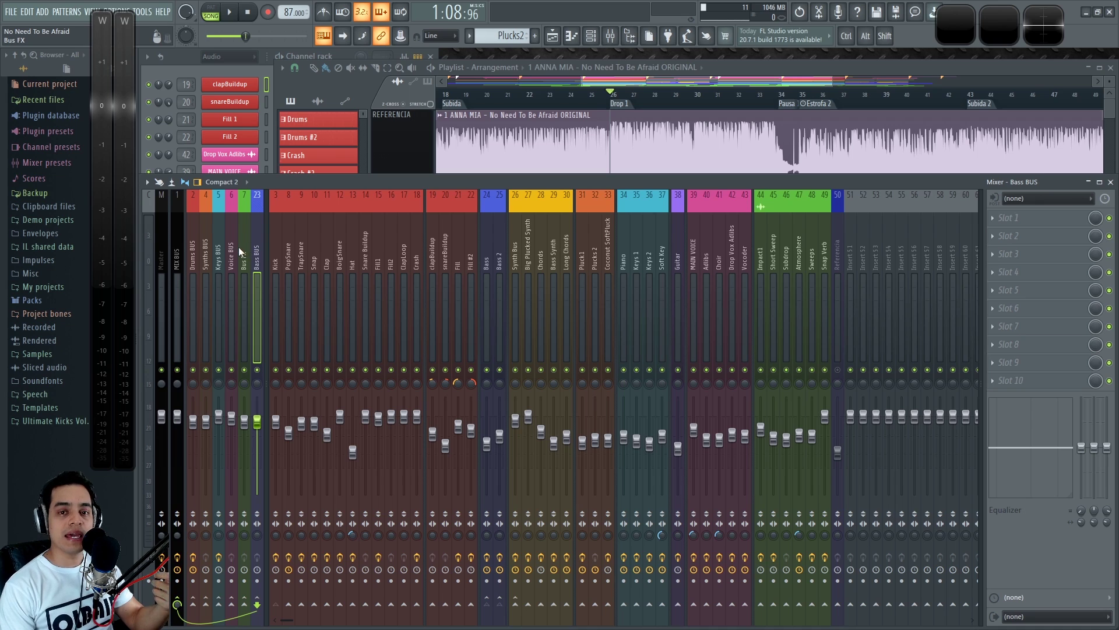
pyautogui.click(236, 242)
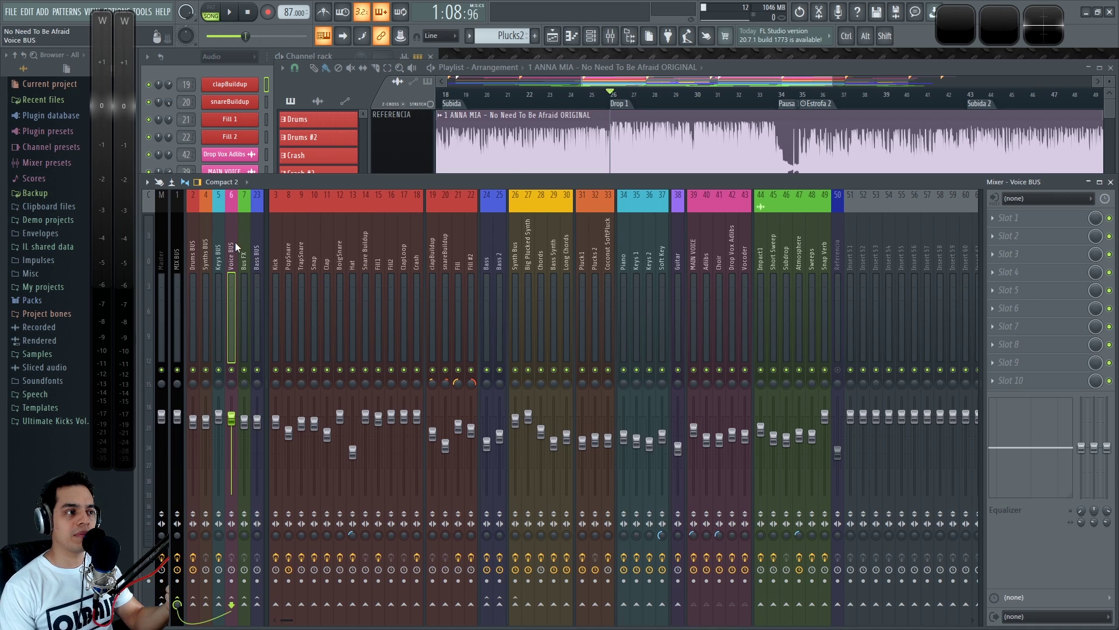
pyautogui.click(174, 249)
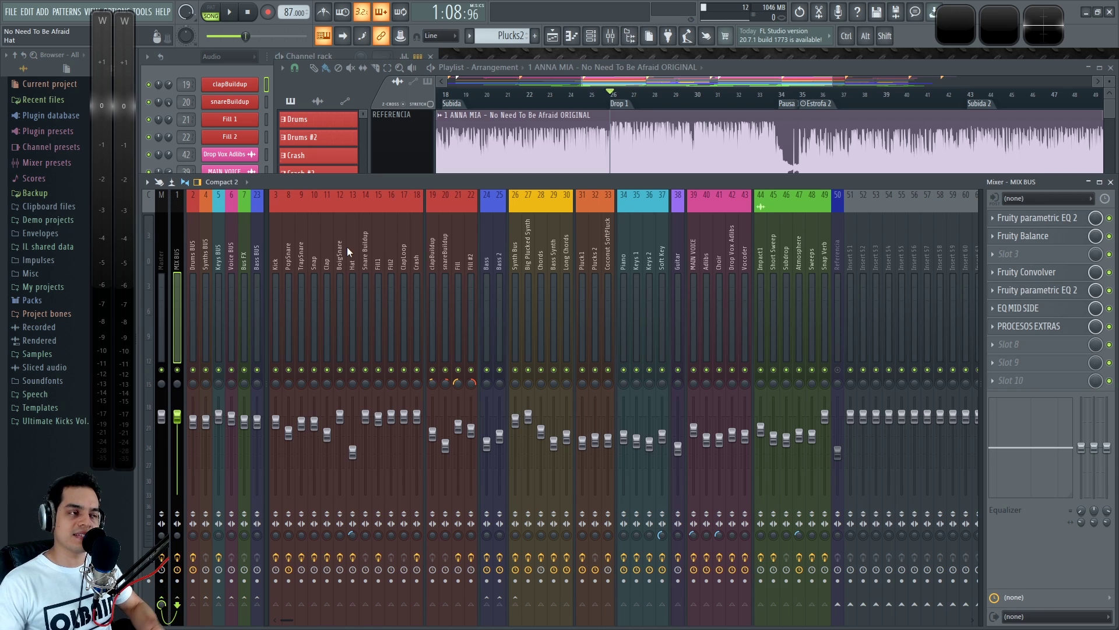
# Play the song from Drop 1 with the mixer open to check the mix levels, and stop playback.
pyautogui.click(710, 73)
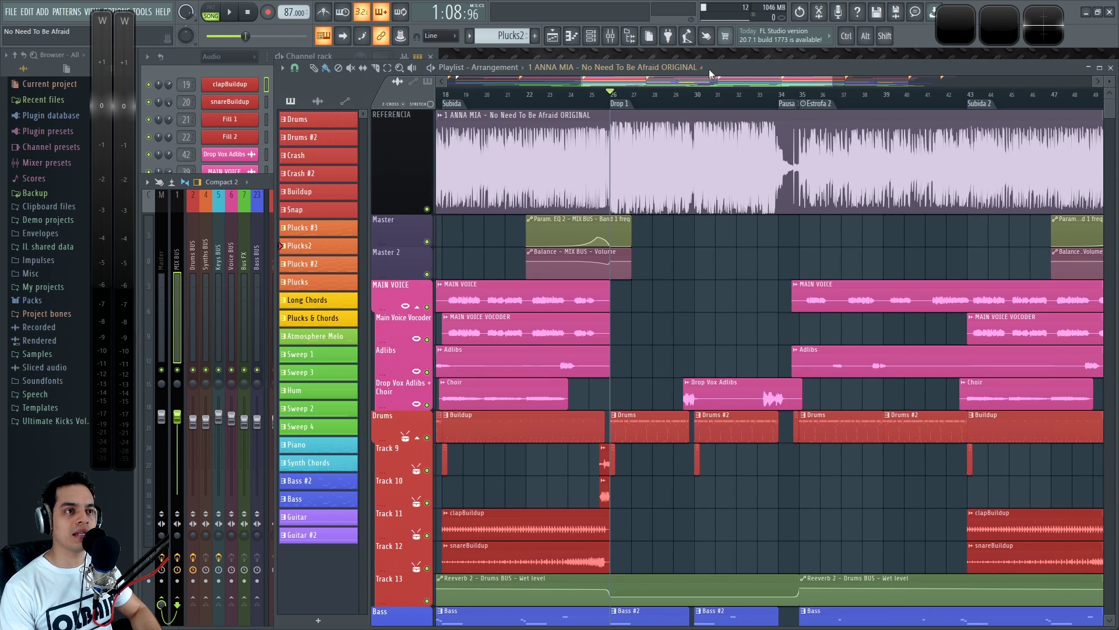
pyautogui.scroll(2, 636, 322)
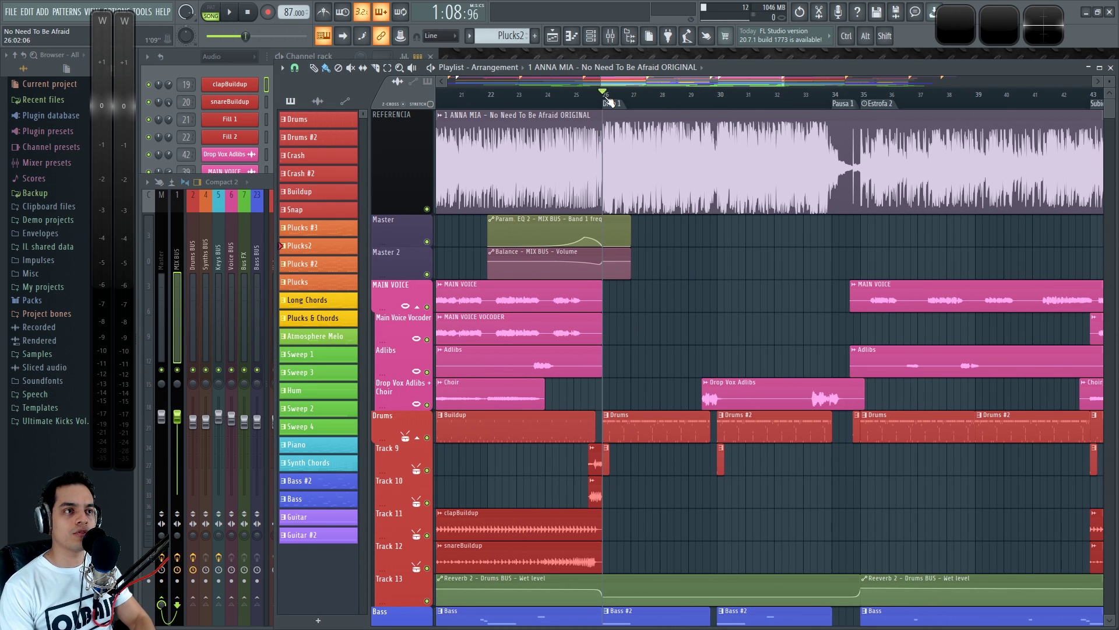
pyautogui.press('F9')
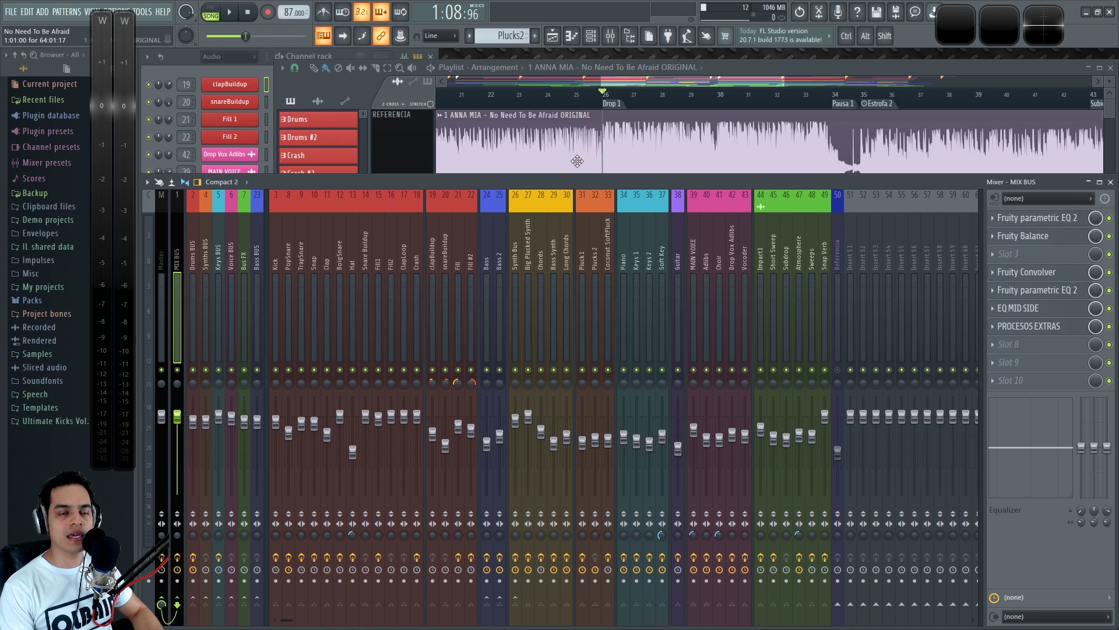
pyautogui.press('space')
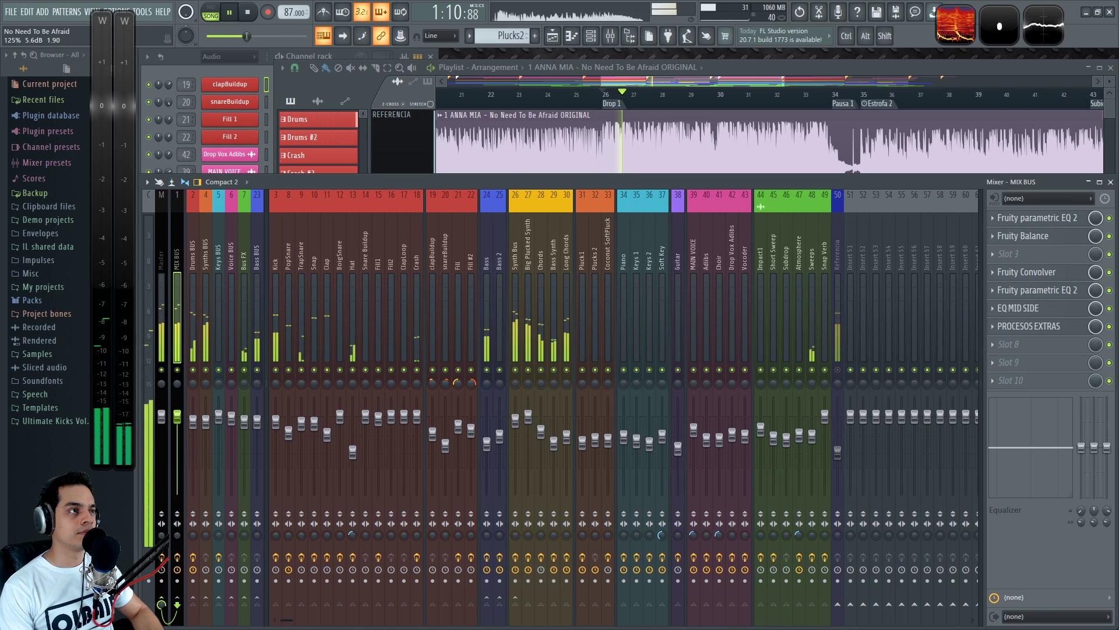
pyautogui.press('space')
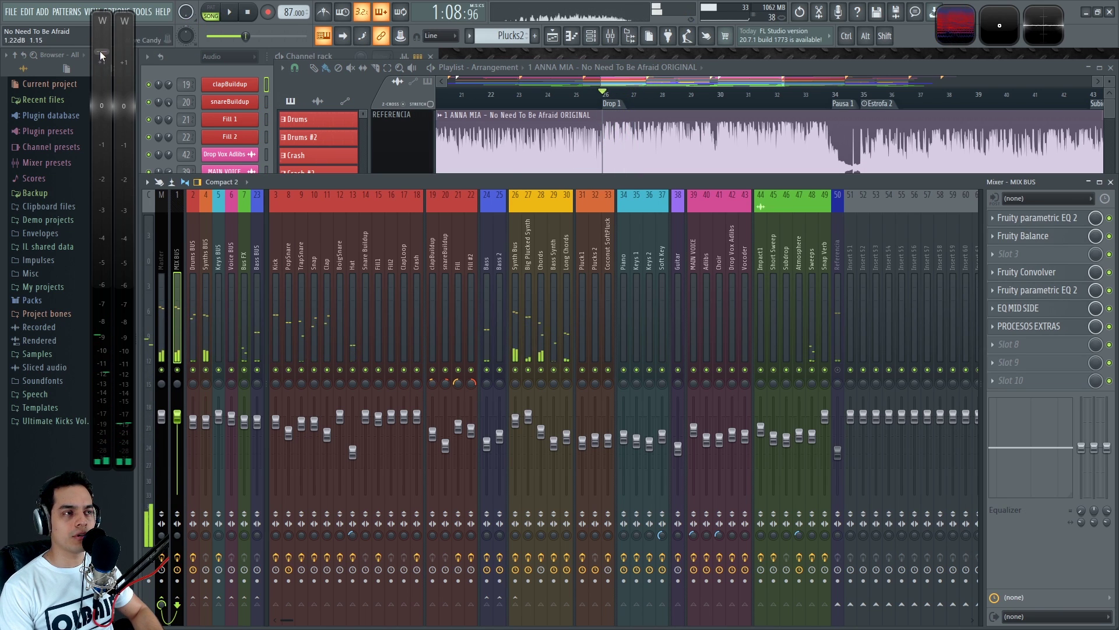
pyautogui.press('space')
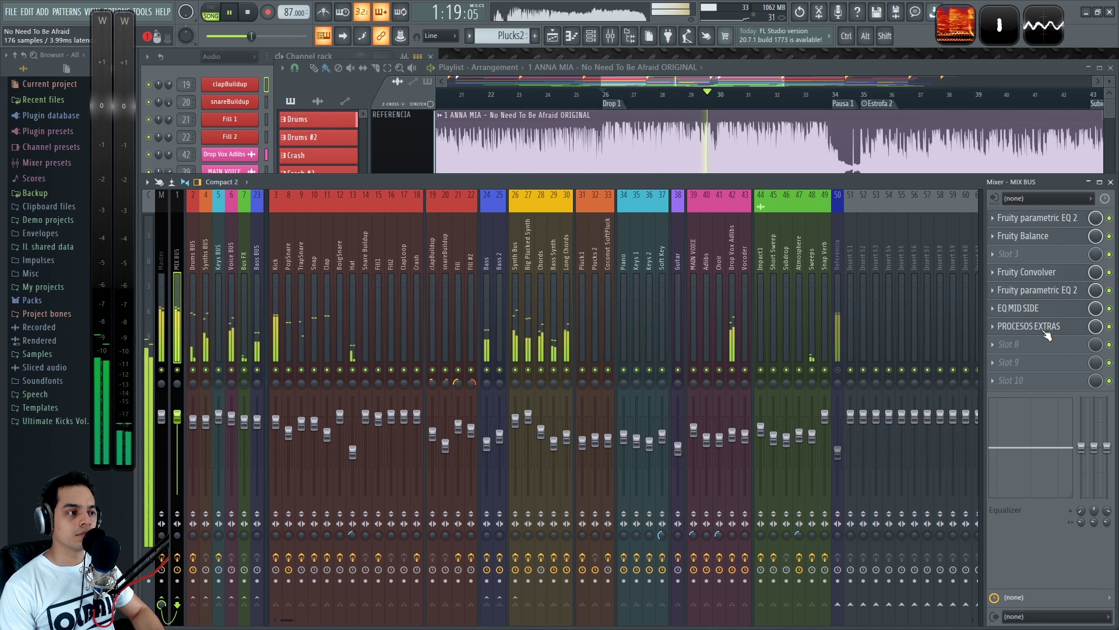
pyautogui.press('space')
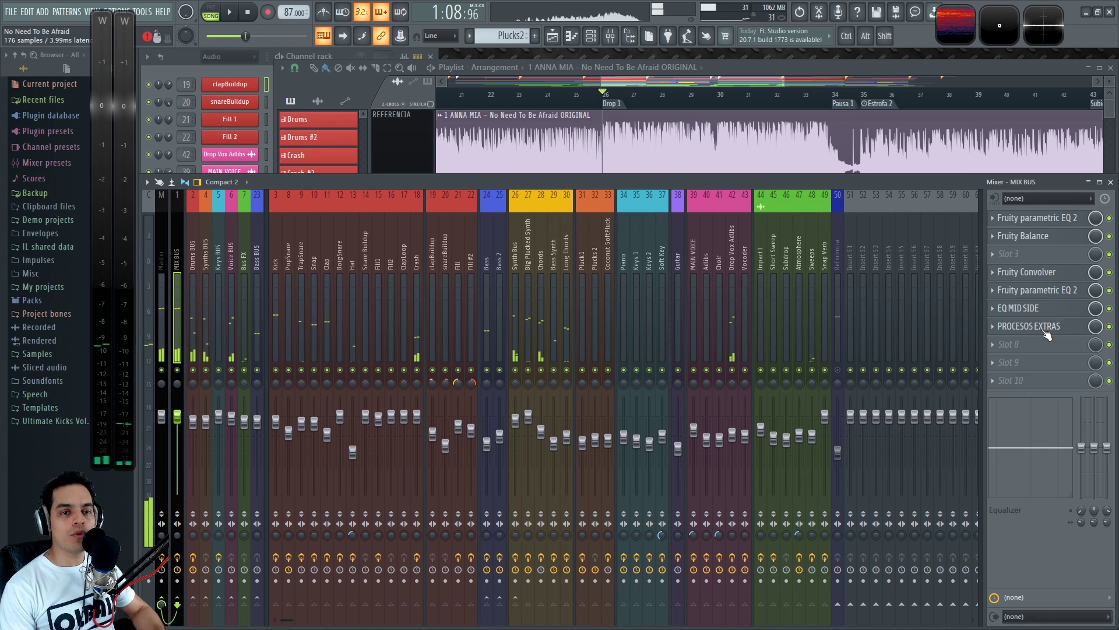
# Add a Fruity Limiter to slot 8 of the MIX BUS and enlarge and reposition its window.
pyautogui.click(1006, 346)
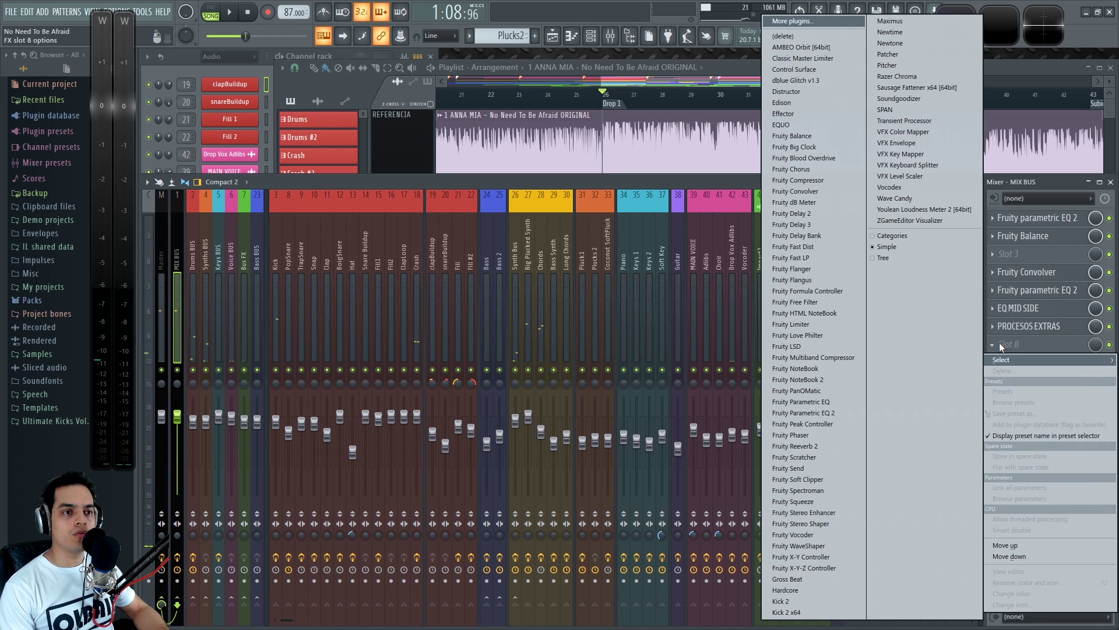
pyautogui.click(831, 325)
pyautogui.moveTo(431, 159); pyautogui.dragTo(514, 181)
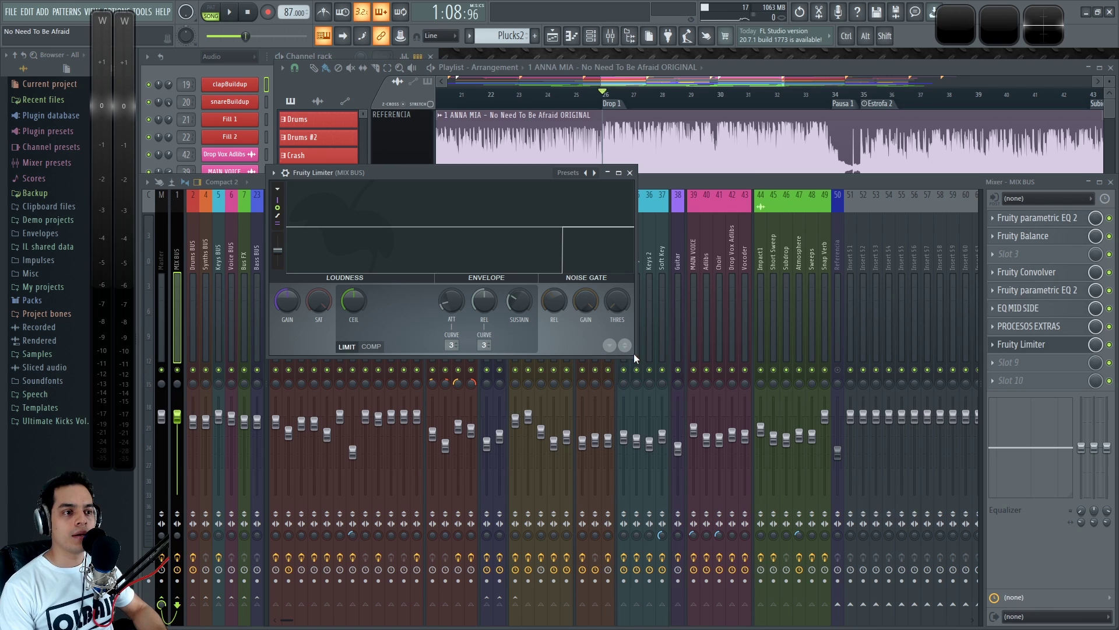
pyautogui.moveTo(634, 353); pyautogui.dragTo(774, 454)
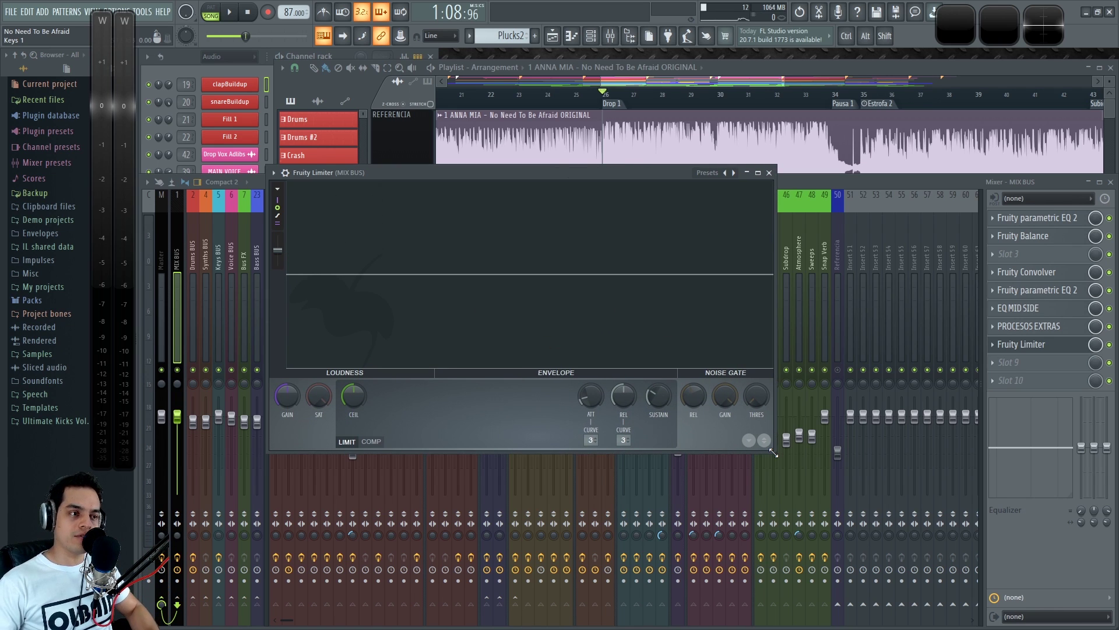
pyautogui.moveTo(444, 175); pyautogui.dragTo(470, 174)
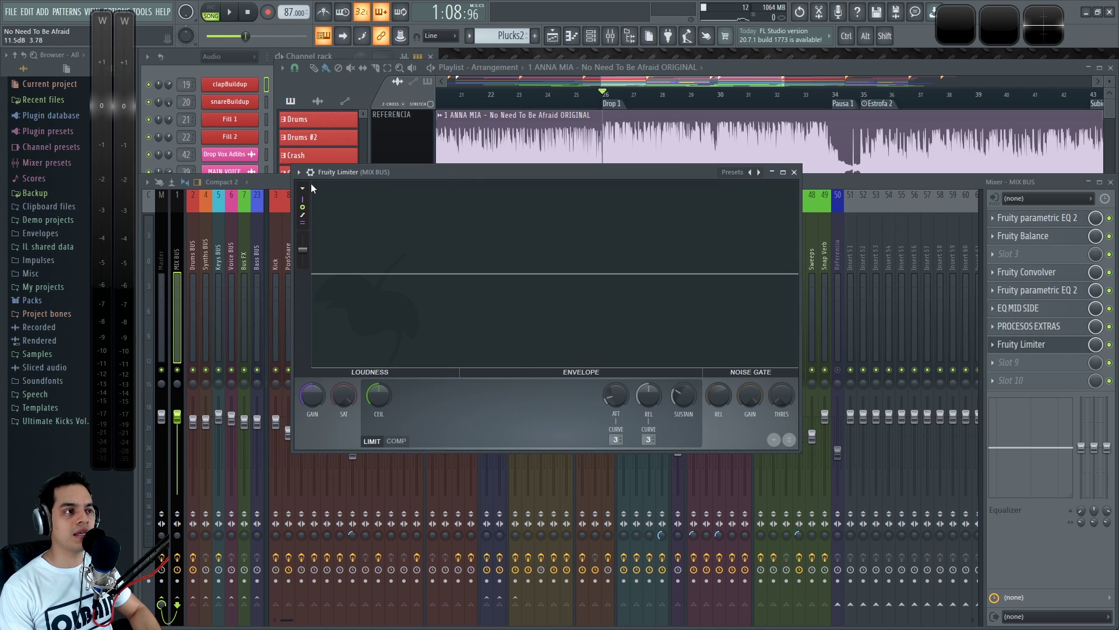
pyautogui.click(298, 172)
pyautogui.click(310, 419)
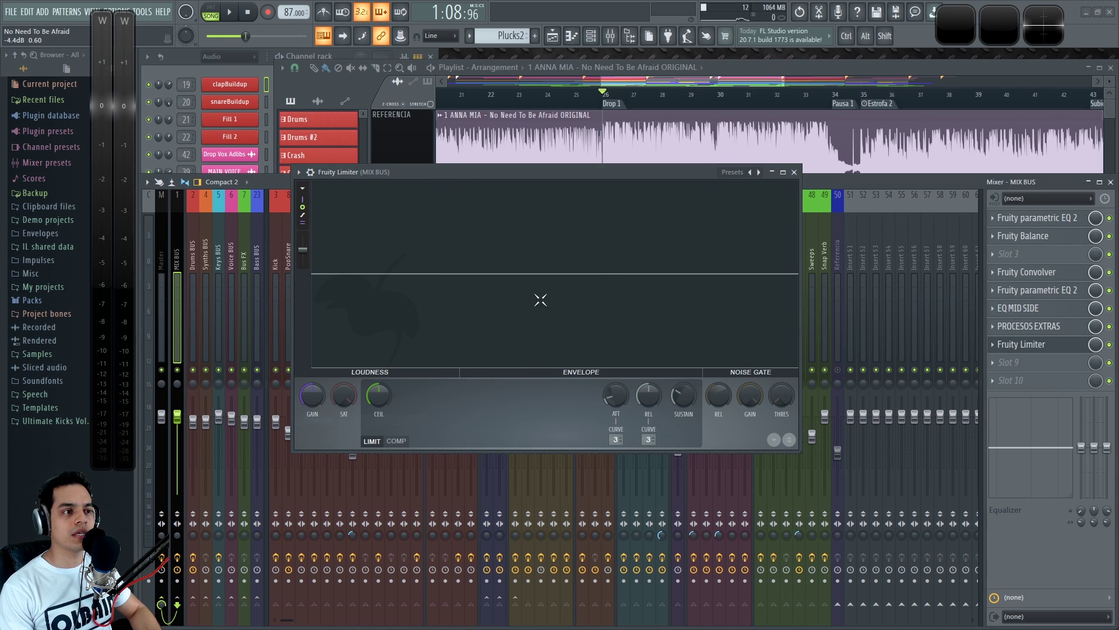
# Switch the Fruity Limiter to its COMP section while playing Drop 1, and stop playback.
pyautogui.press('space')
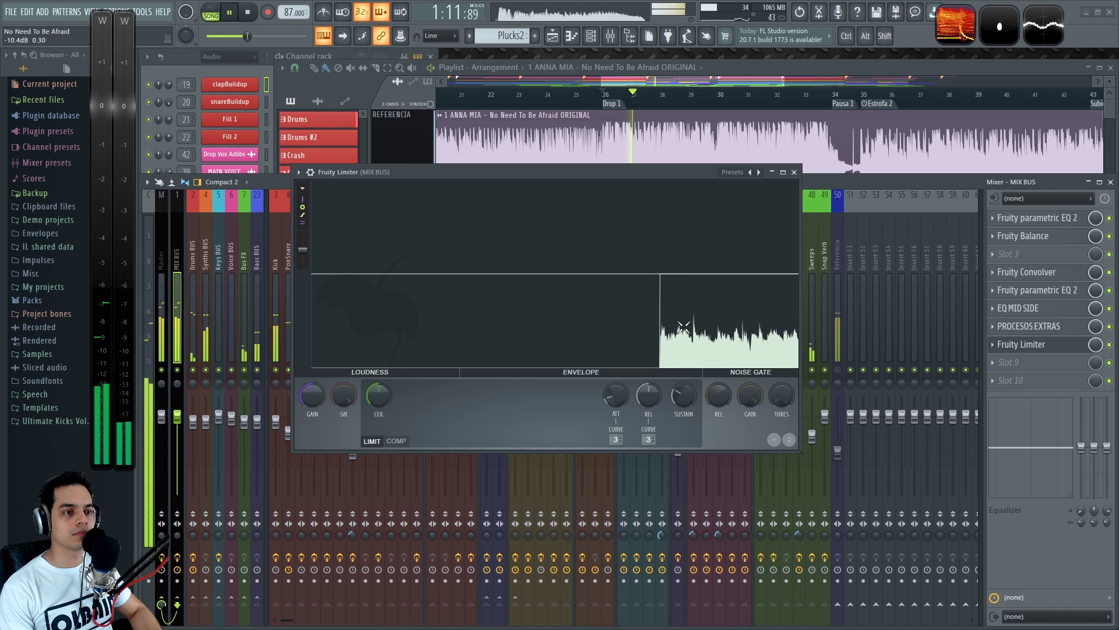
pyautogui.click(409, 440)
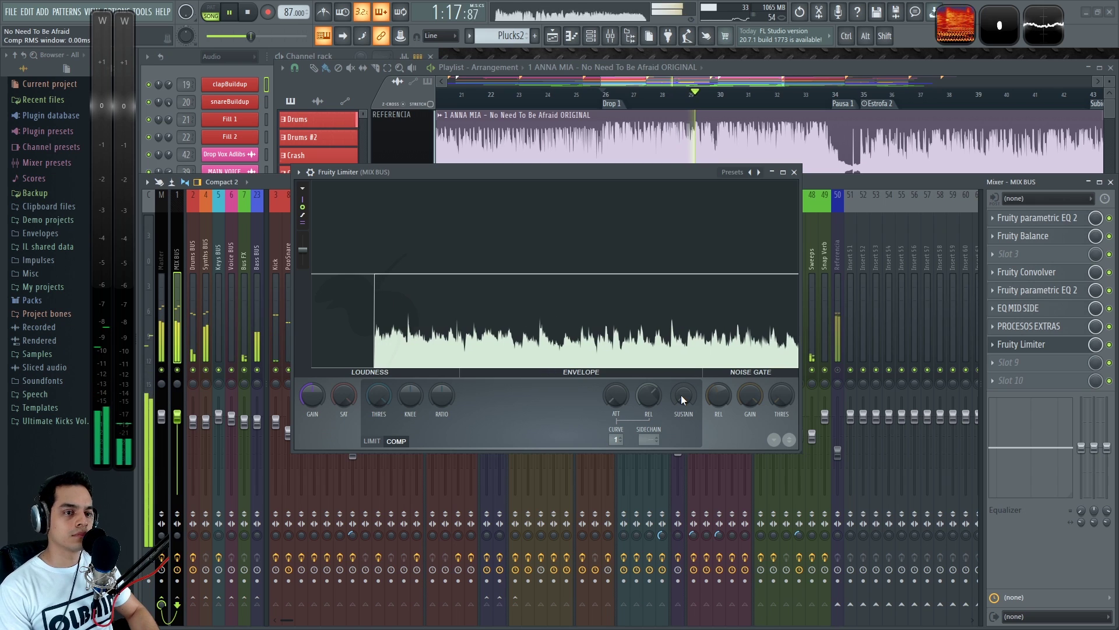
pyautogui.press('space')
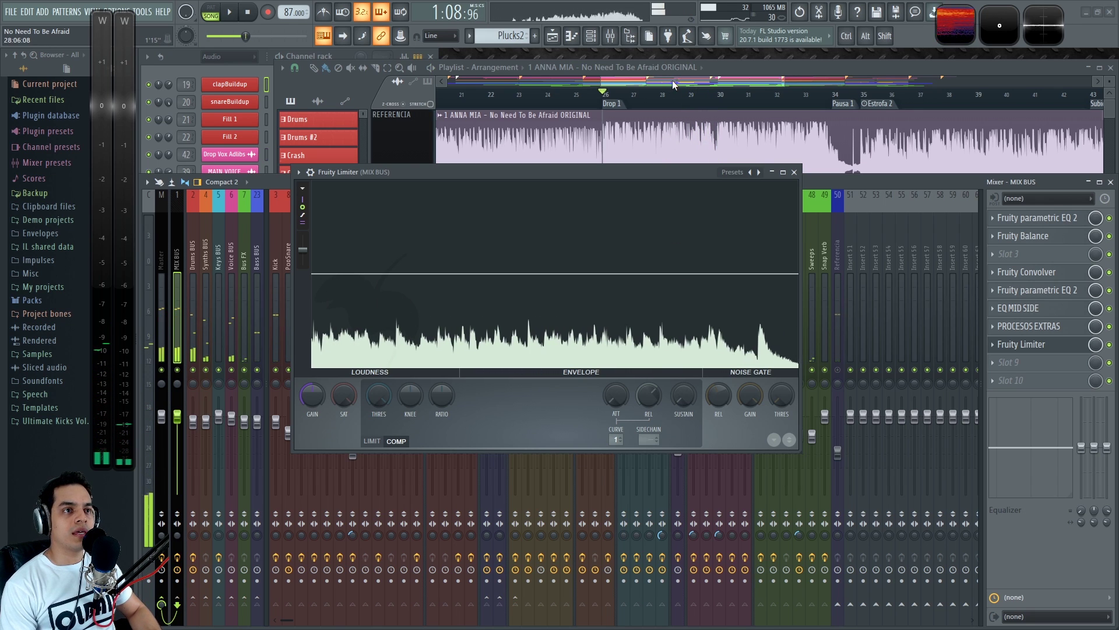
# Move the playhead to the Estrofa 1 marker and play the verse through the limiter.
pyautogui.moveTo(672, 79); pyautogui.dragTo(571, 85)
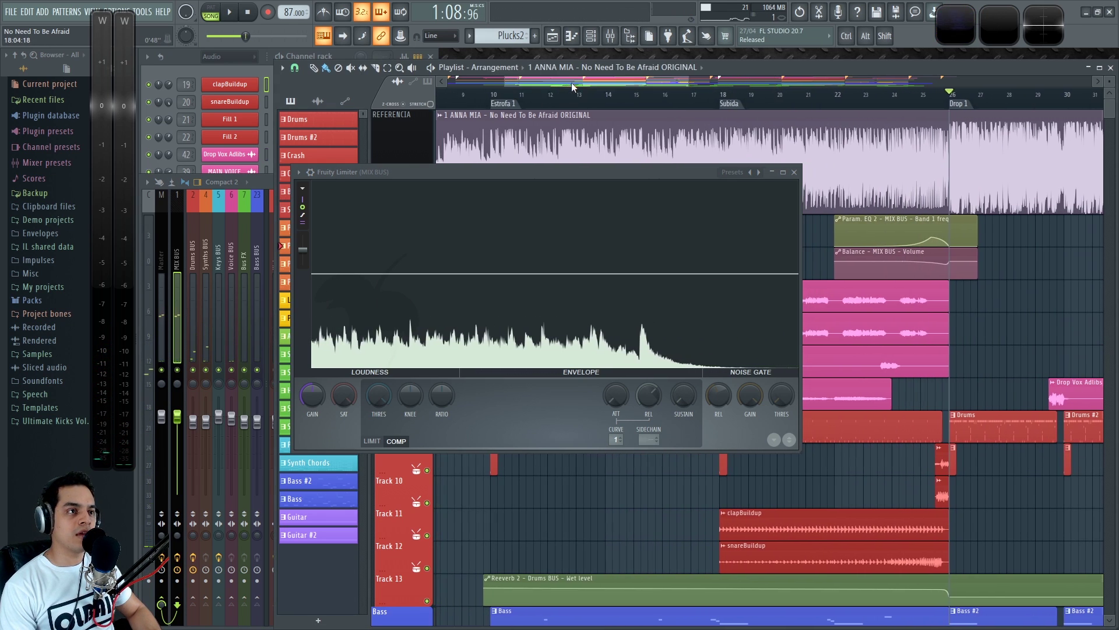
pyautogui.click(497, 96)
pyautogui.press('space')
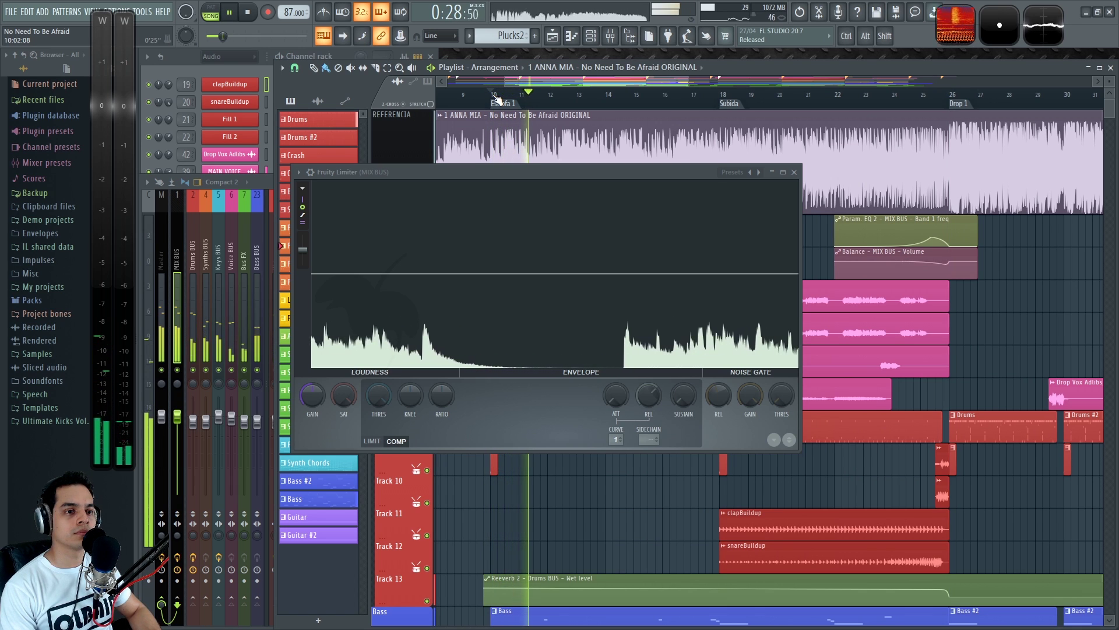
# Try a lower compressor threshold on the verse and reset it to its default.
pyautogui.moveTo(379, 395); pyautogui.dragTo(379, 446)
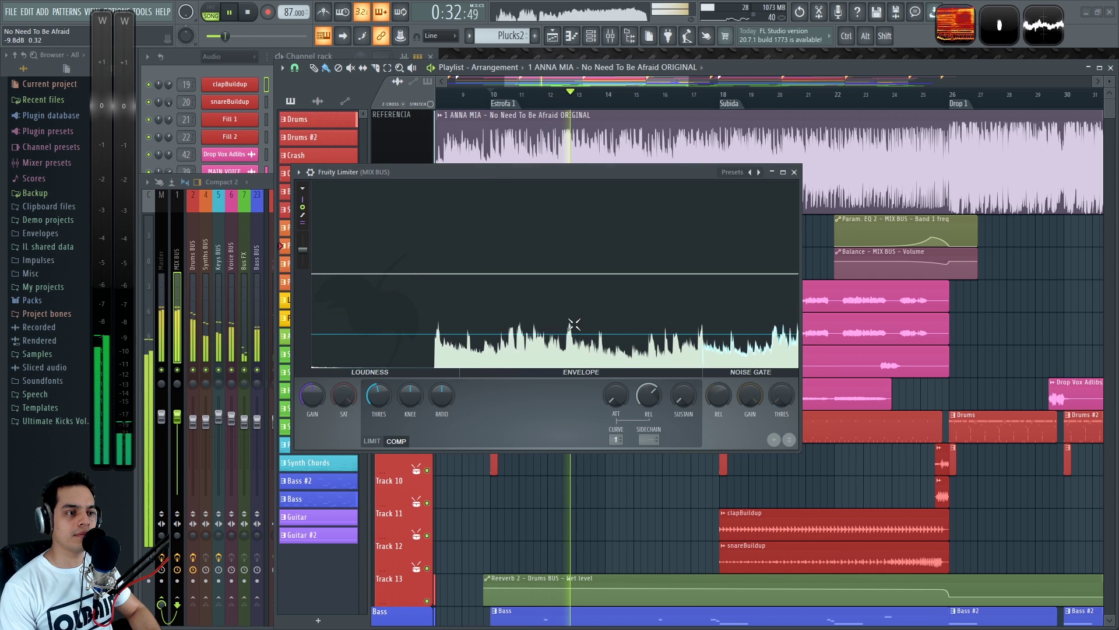
pyautogui.keyDown('alt'); pyautogui.click(379, 397); pyautogui.keyUp('alt')
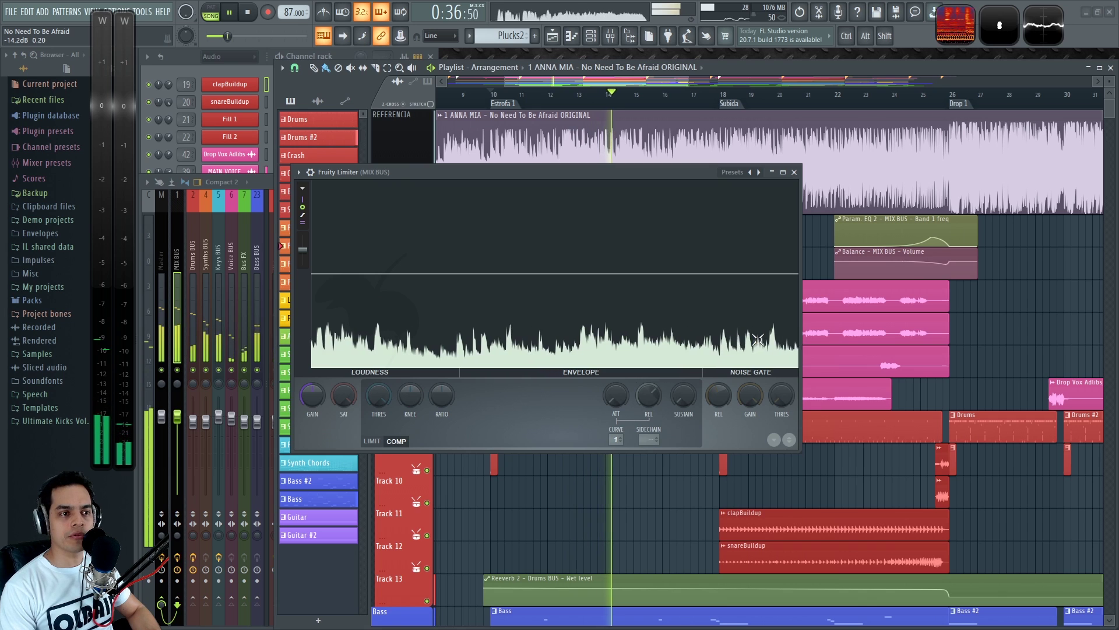
# Play the song from Subida, bar 22, bar 24 and Drop 1 to compare levels in the limiter, and stop playback.
pyautogui.click(721, 93)
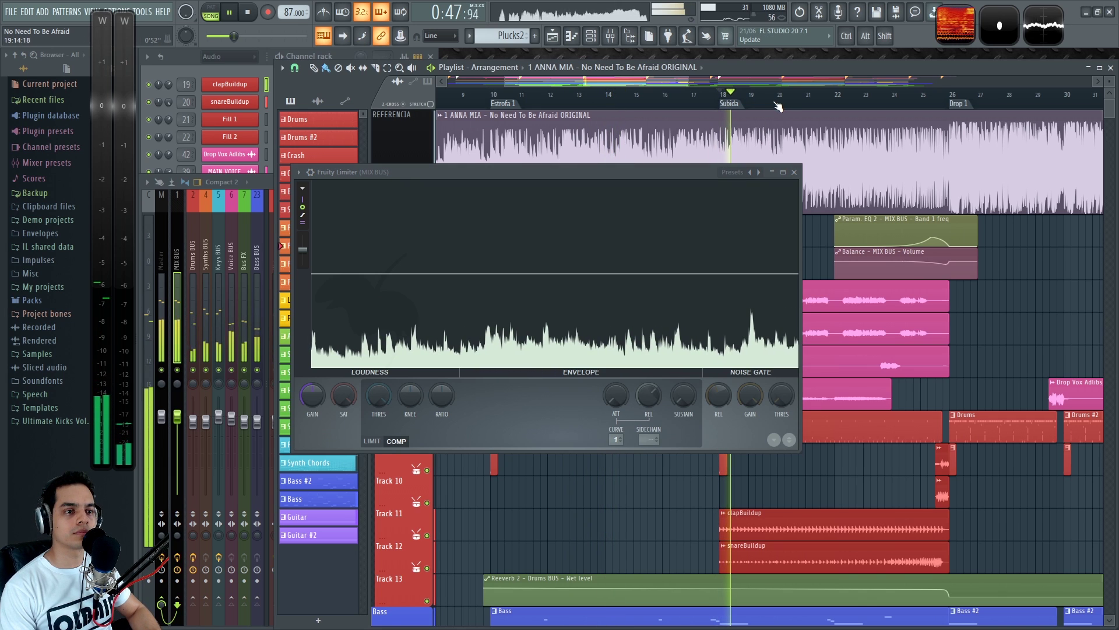
pyautogui.click(716, 95)
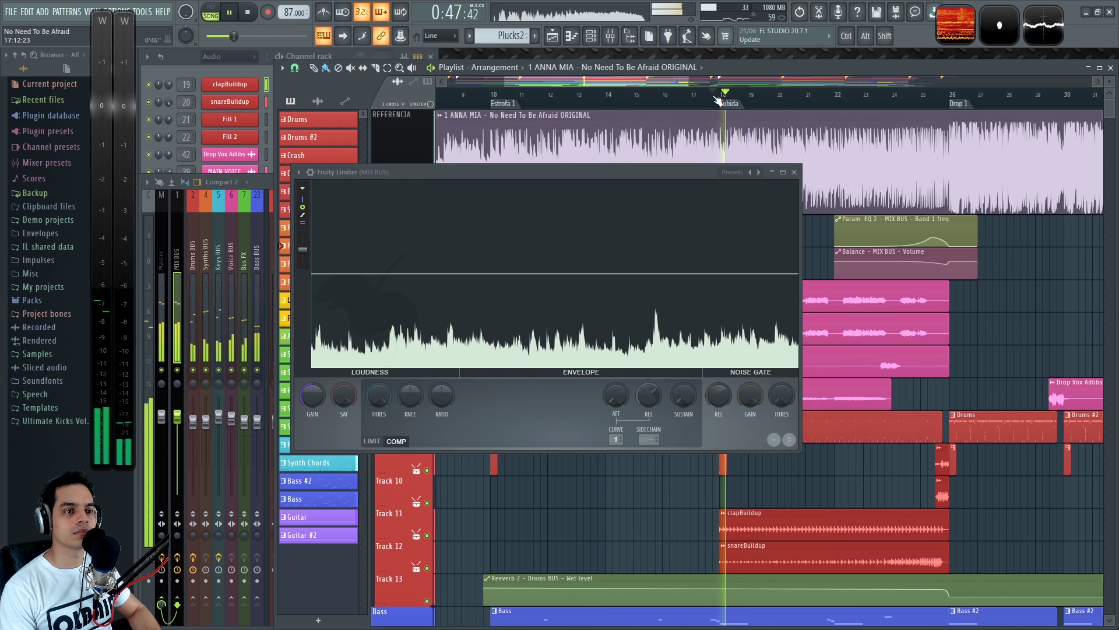
pyautogui.click(834, 96)
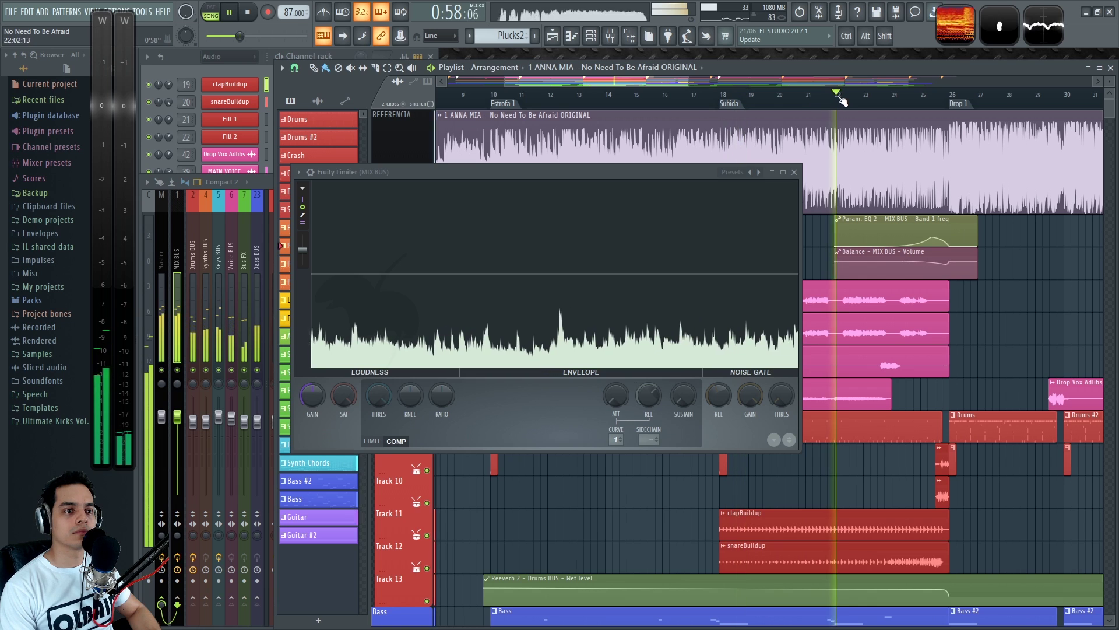
pyautogui.click(901, 96)
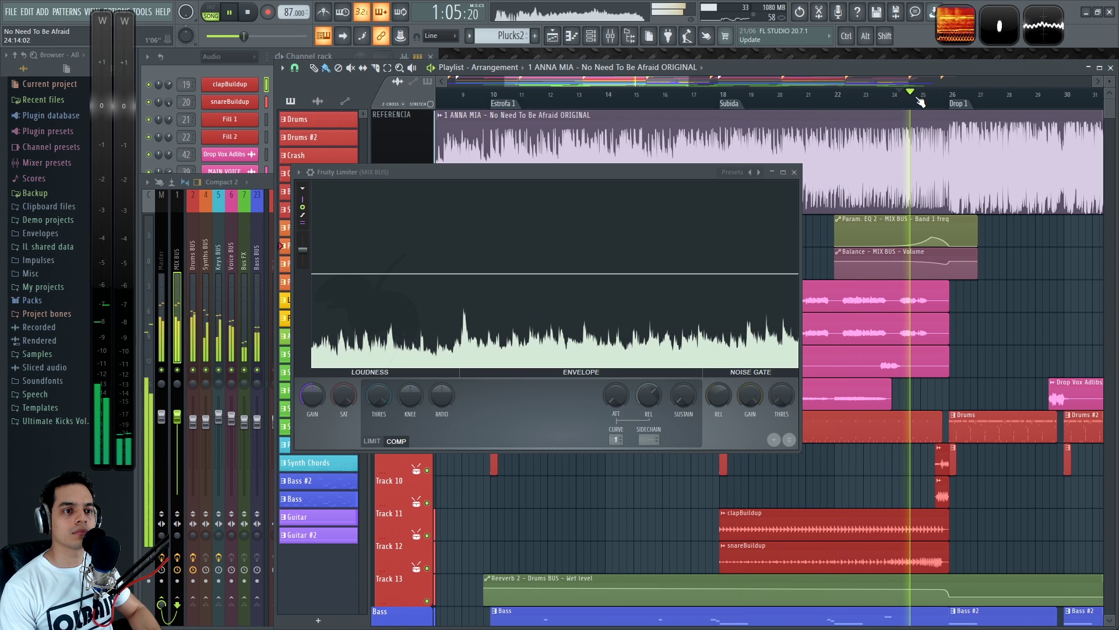
pyautogui.click(950, 97)
pyautogui.moveTo(630, 82); pyautogui.dragTo(720, 85)
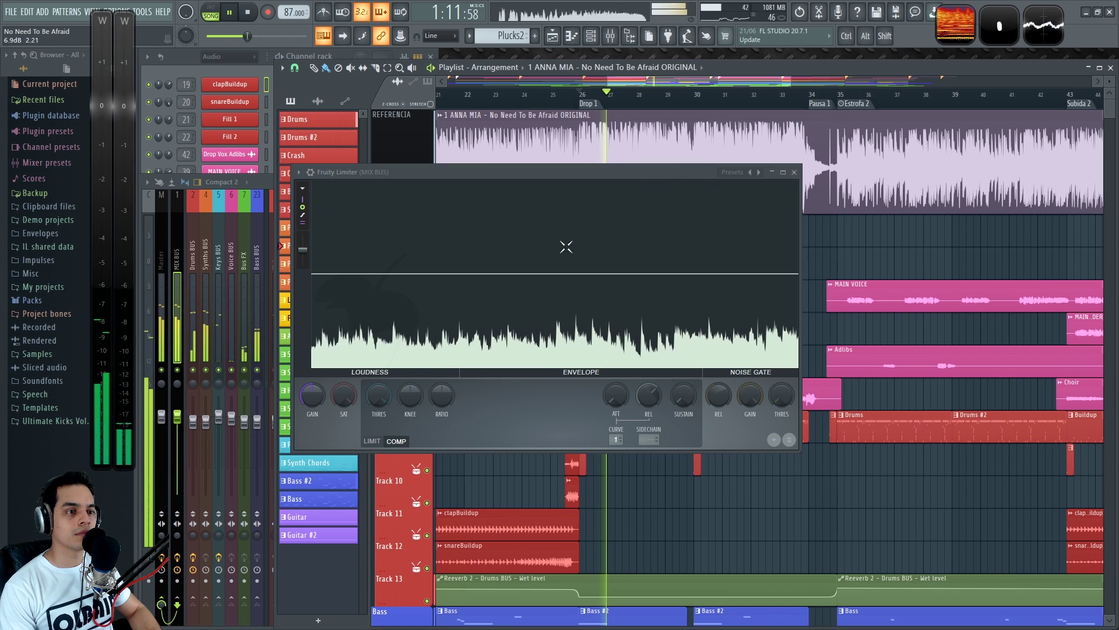
pyautogui.press('space')
# Select the playlist time range from Drop 1 to Estrofa 2 and play the song from just before Drop 1.
pyautogui.moveTo(646, 85); pyautogui.dragTo(638, 86)
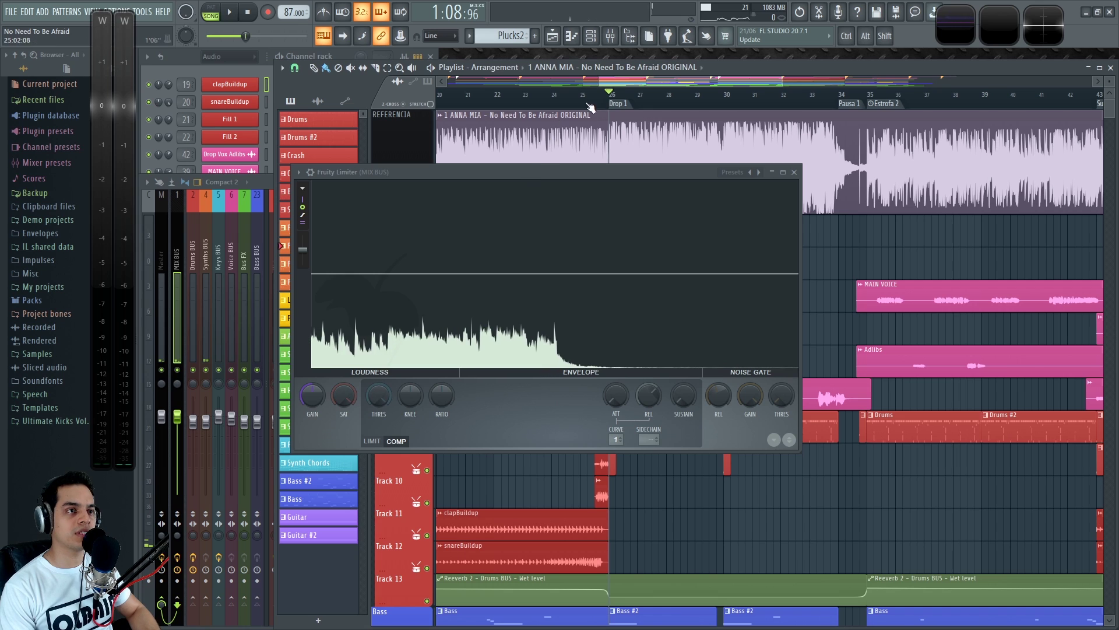
pyautogui.keyDown('ctrl'); pyautogui.scroll(2, 612, 104); pyautogui.keyUp('ctrl')
pyautogui.moveTo(609, 100); pyautogui.dragTo(962, 137)
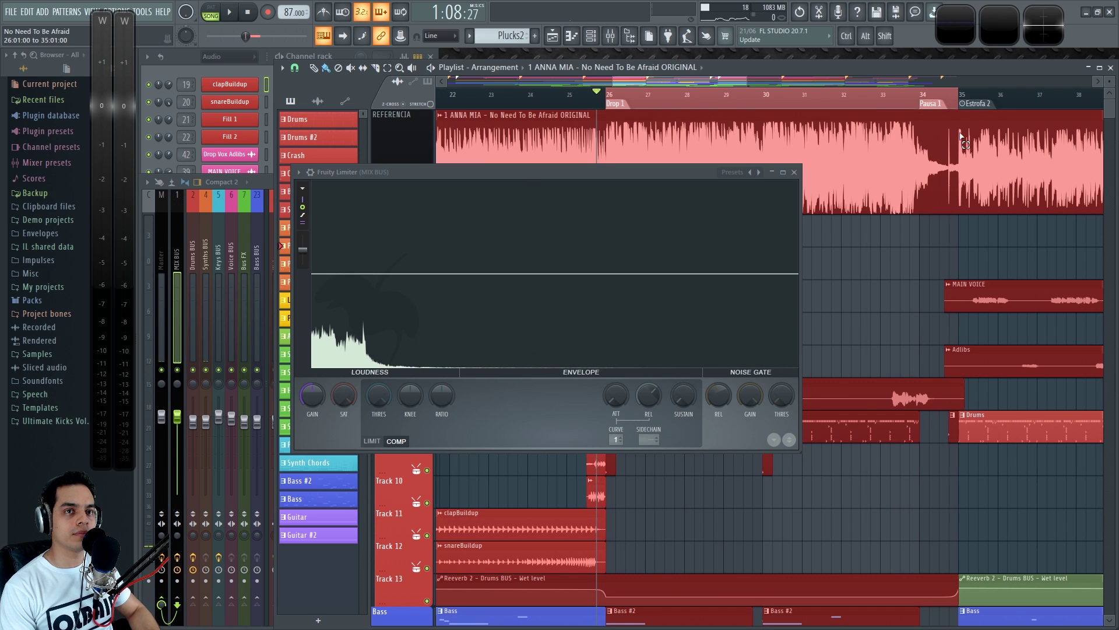
pyautogui.press('space')
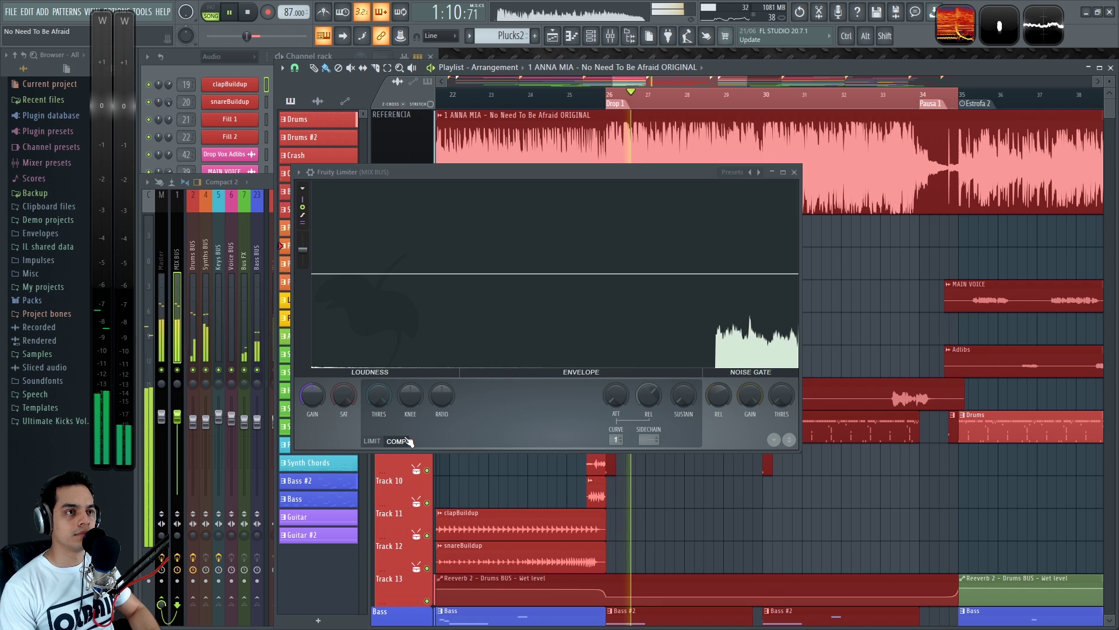
pyautogui.click(599, 101)
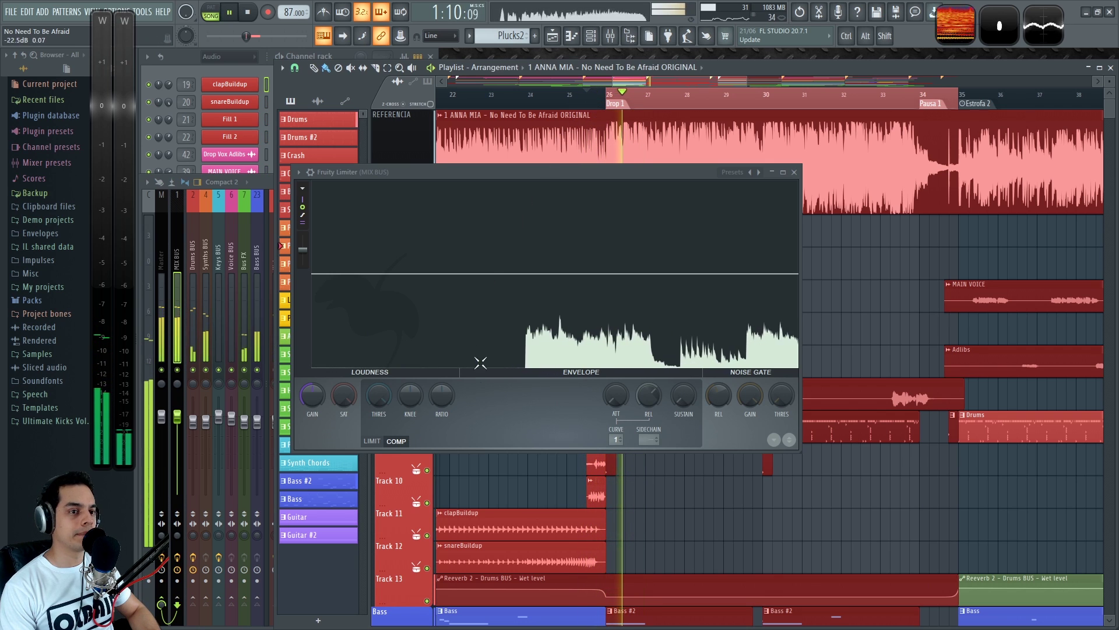
# Lower the compressor threshold to -11.6 dB while playing Drop 1, and replay the drop briefly to check it.
pyautogui.moveTo(378, 397); pyautogui.dragTo(378, 422)
pyautogui.press('space')
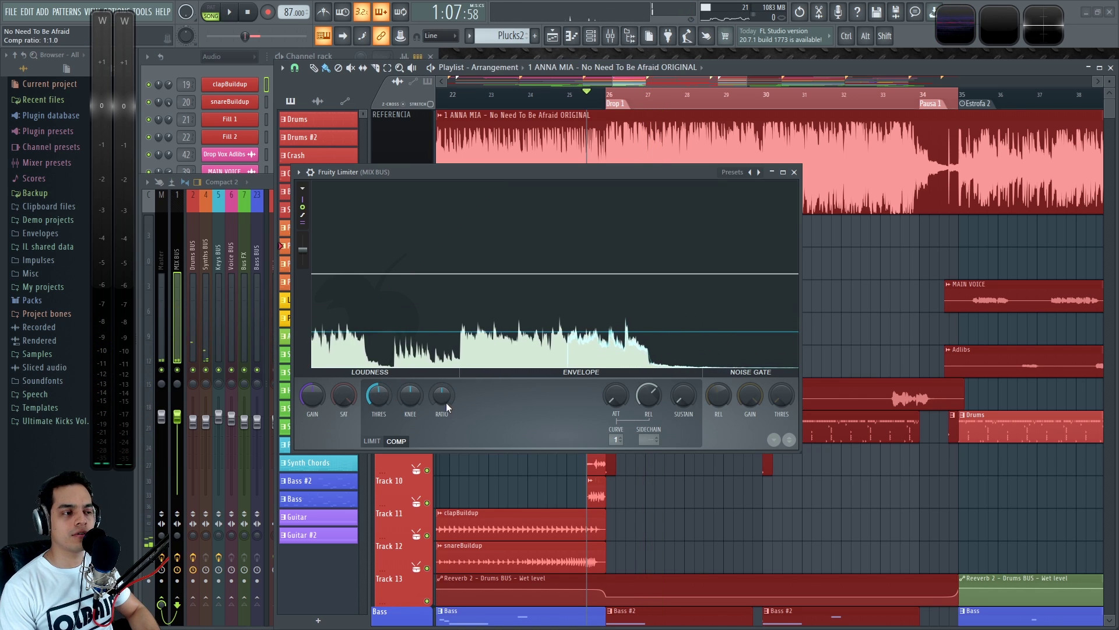
pyautogui.click(379, 399)
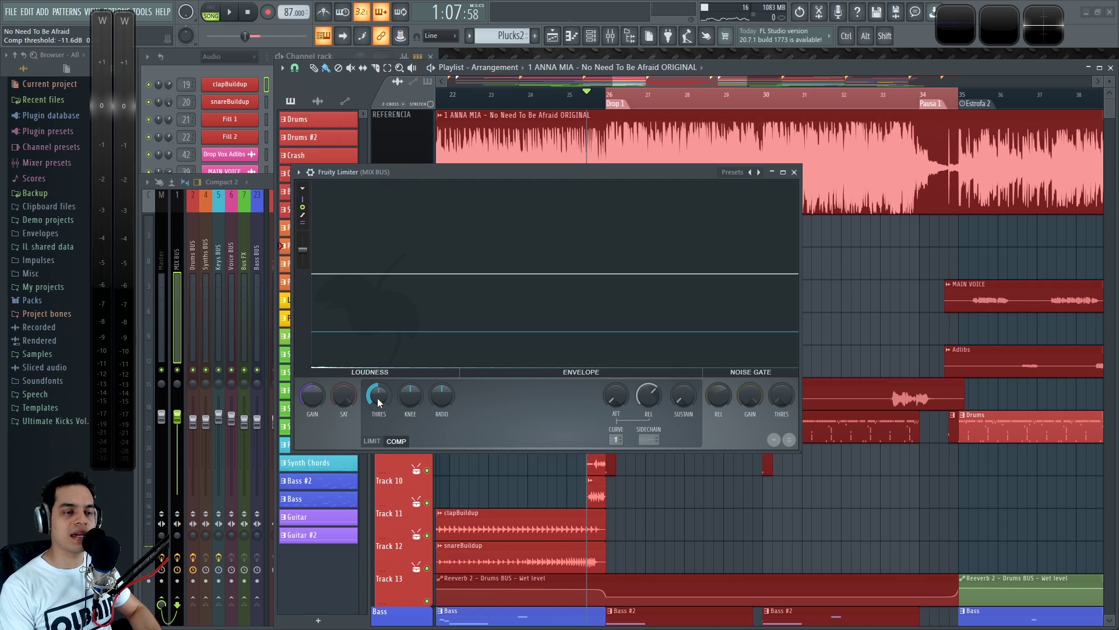
pyautogui.press('space')
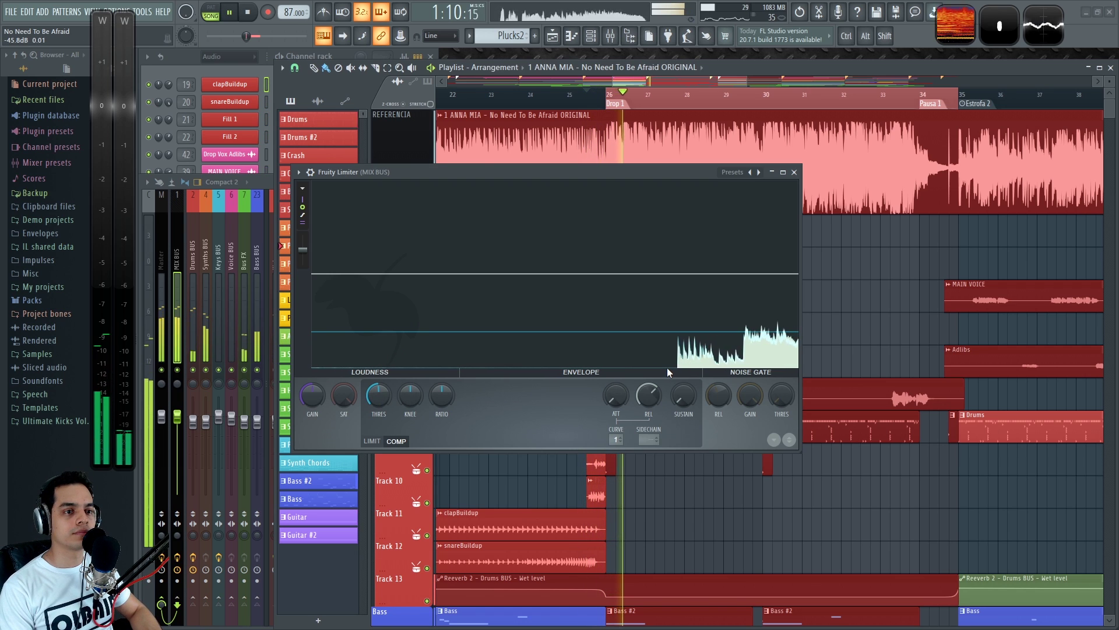
pyautogui.press('space')
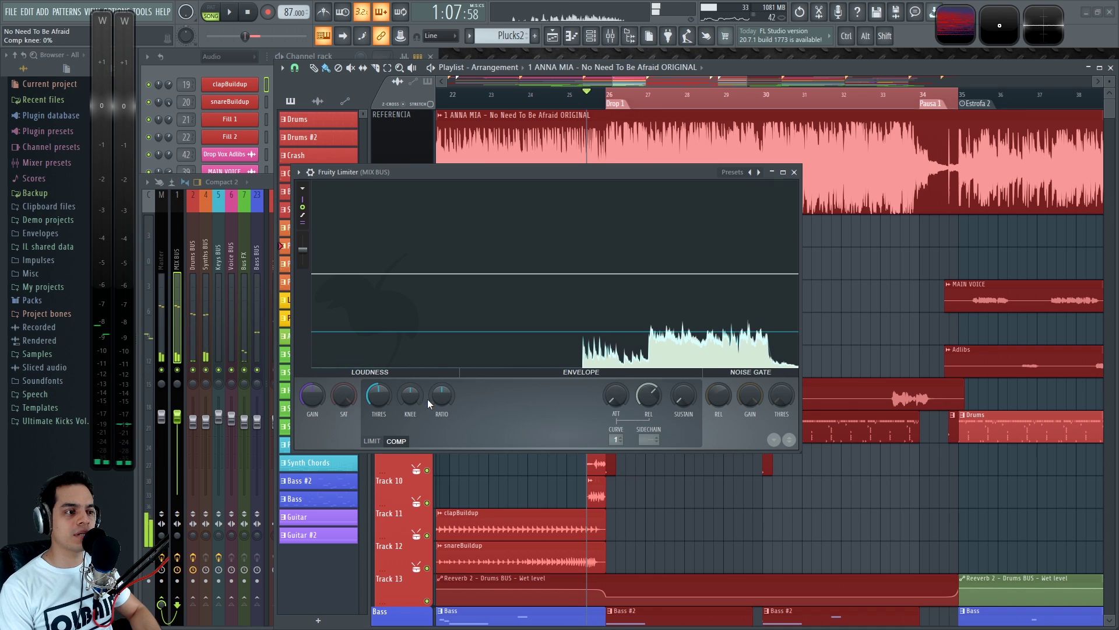
# Raise the compressor ratio, and enlarge and reposition the Fruity Limiter window.
pyautogui.moveTo(441, 396)
pyautogui.mouseDown()
pyautogui.moveTo(442, 381)
pyautogui.moveTo(439, 396)
pyautogui.mouseUp()
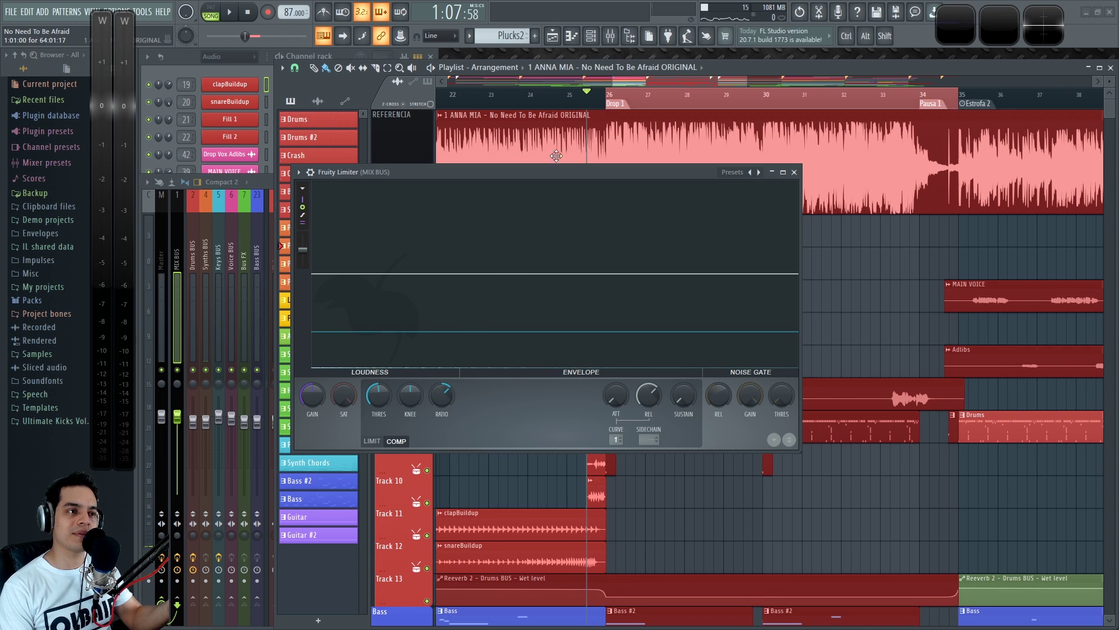
pyautogui.moveTo(526, 174); pyautogui.dragTo(507, 126)
pyautogui.moveTo(781, 404); pyautogui.dragTo(966, 529)
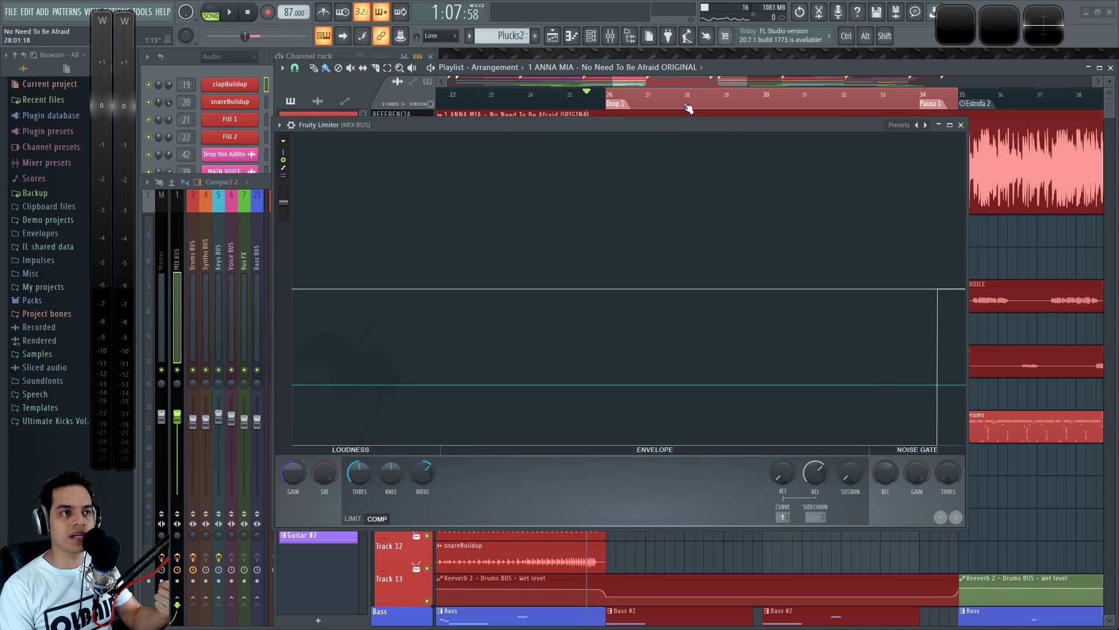
pyautogui.moveTo(642, 126); pyautogui.dragTo(644, 144)
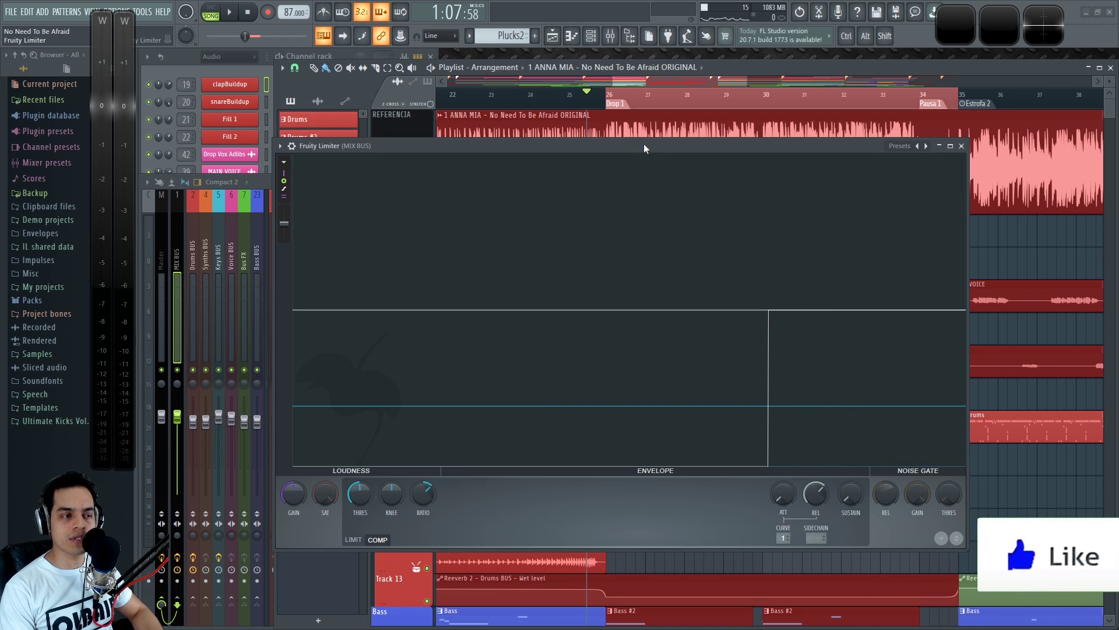
# Play Drop 1 while trying different attack times, set the compressor threshold to -11.2 dB, and stop playback.
pyautogui.press('space')
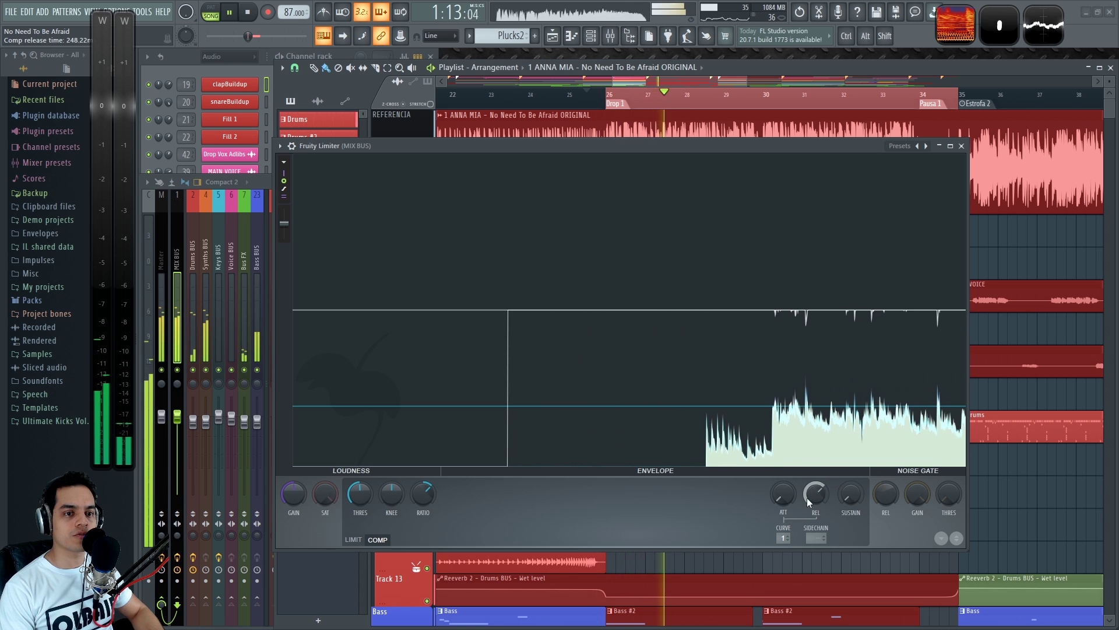
pyautogui.moveTo(793, 502); pyautogui.dragTo(793, 490)
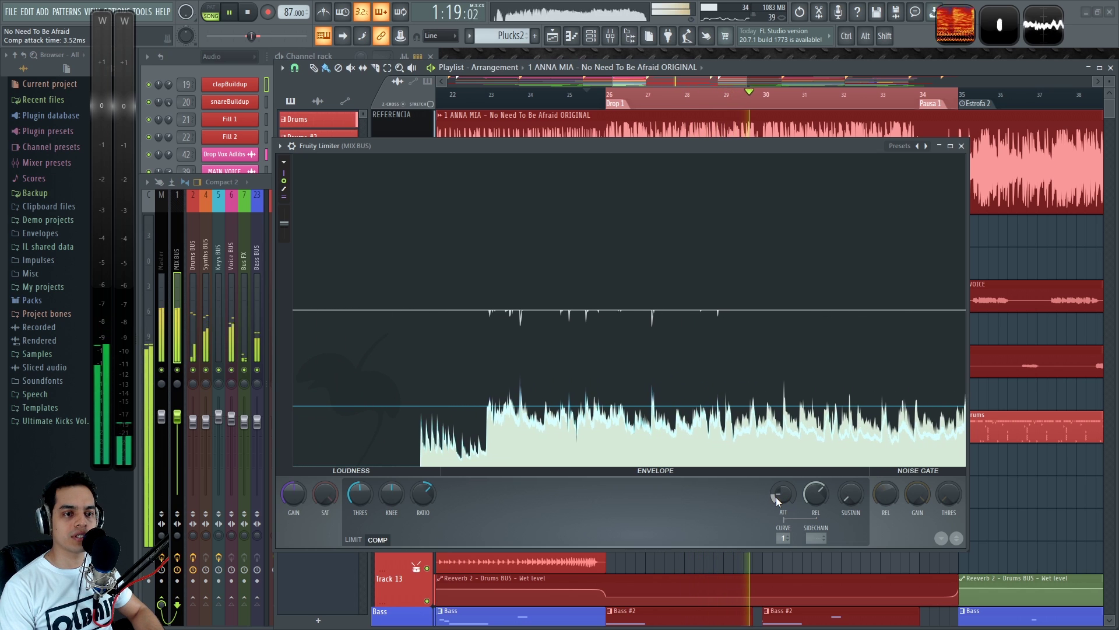
pyautogui.moveTo(775, 497); pyautogui.dragTo(775, 502)
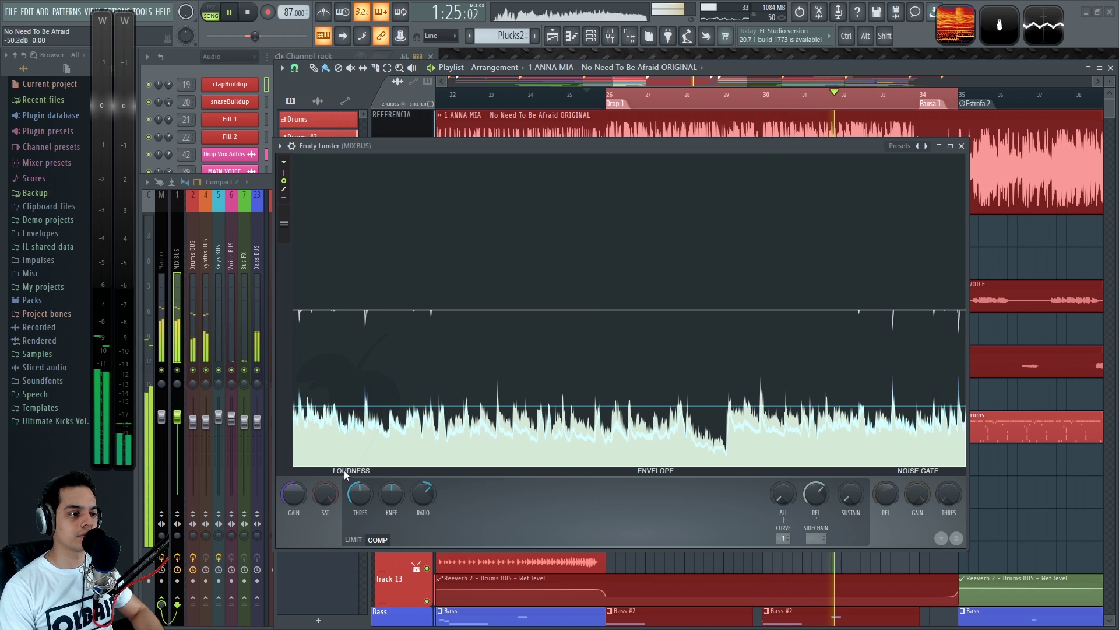
pyautogui.moveTo(362, 497); pyautogui.dragTo(361, 498)
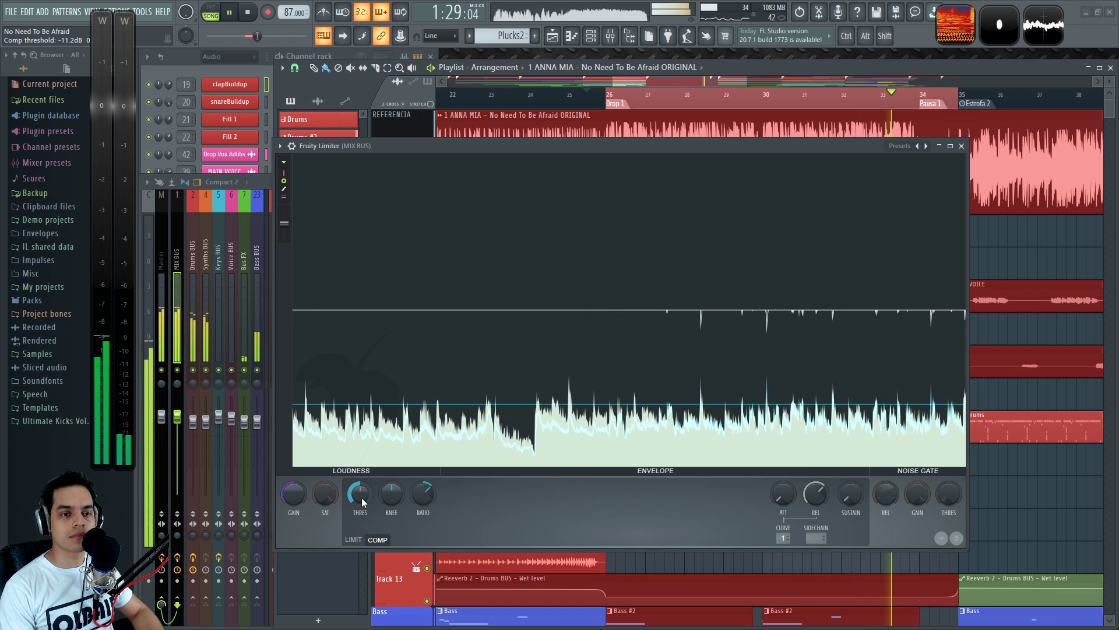
pyautogui.press('space')
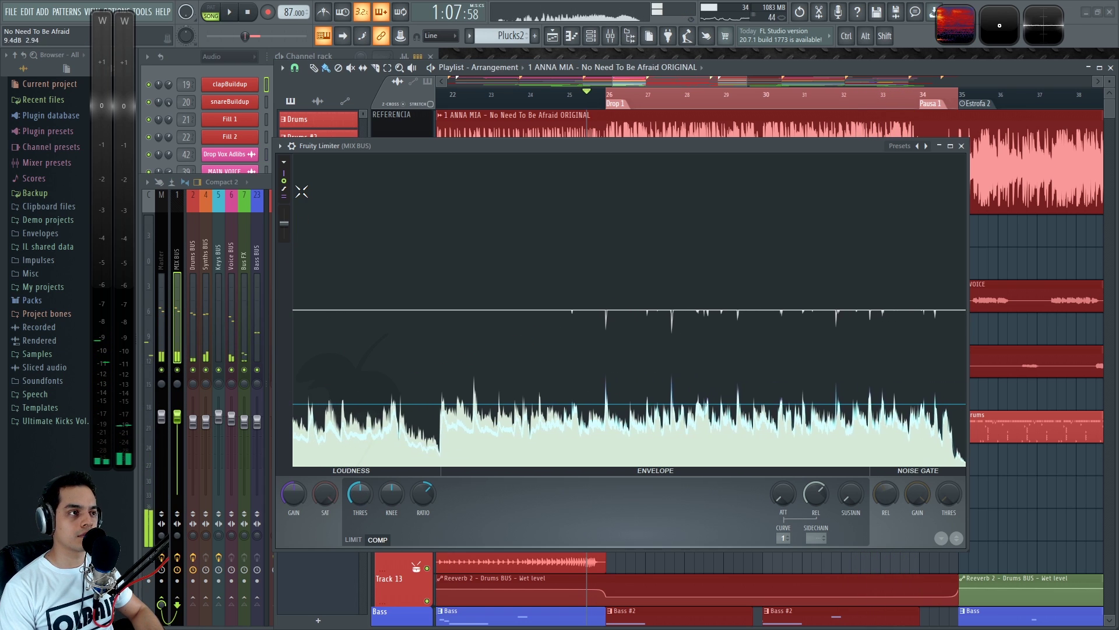
# Play Drop 1 while toggling the limiter's input peak, output peak and analysis displays to compare the signals, and stop playback.
pyautogui.press('space')
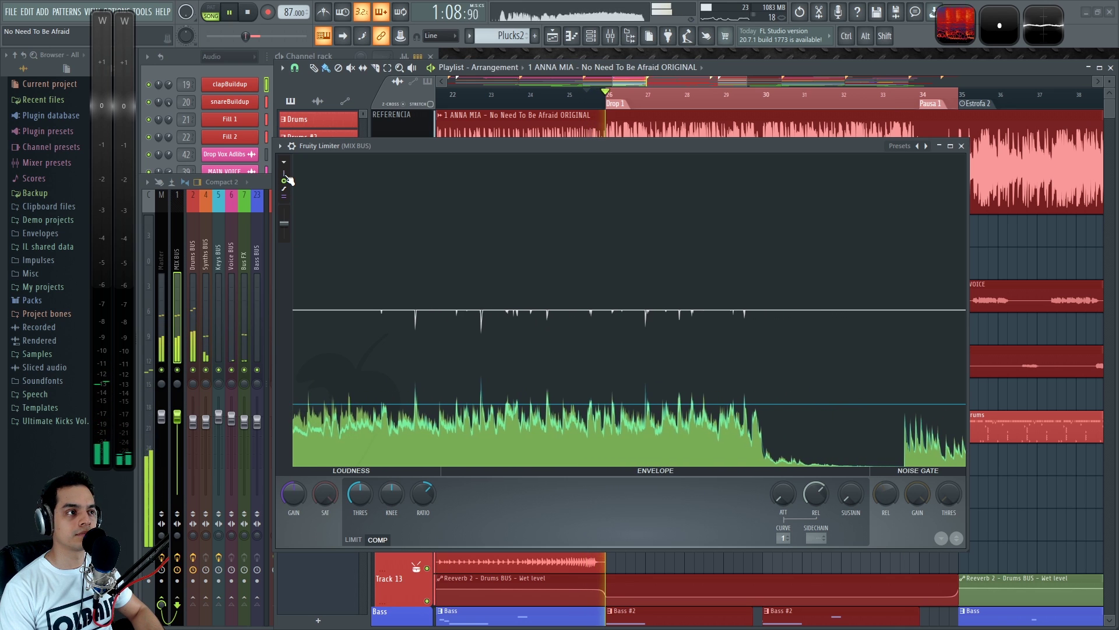
pyautogui.click(288, 191)
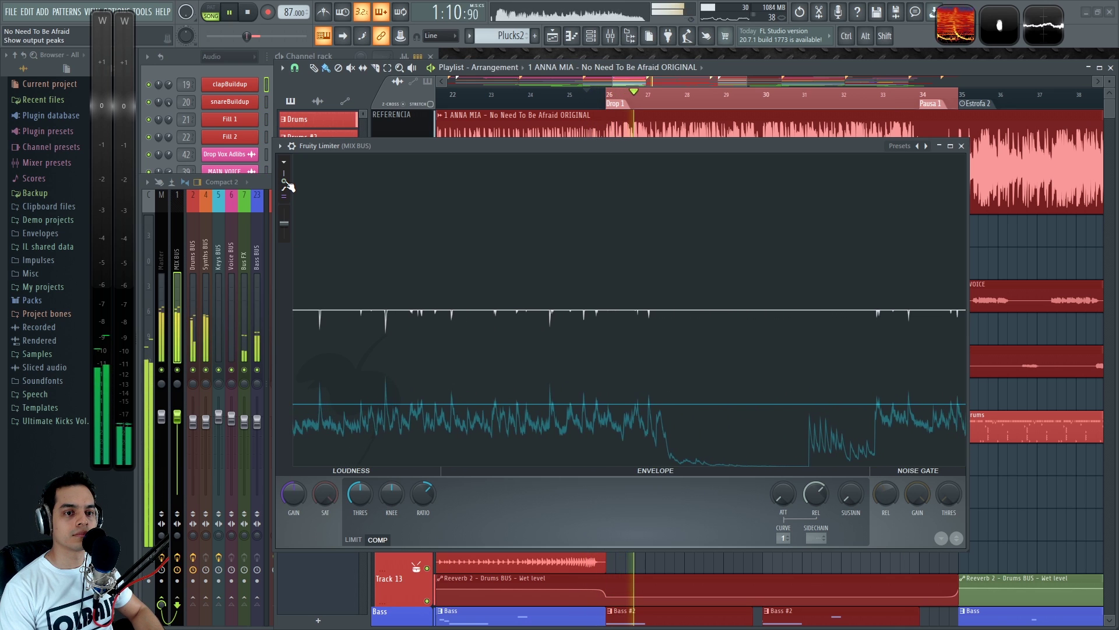
pyautogui.click(286, 181)
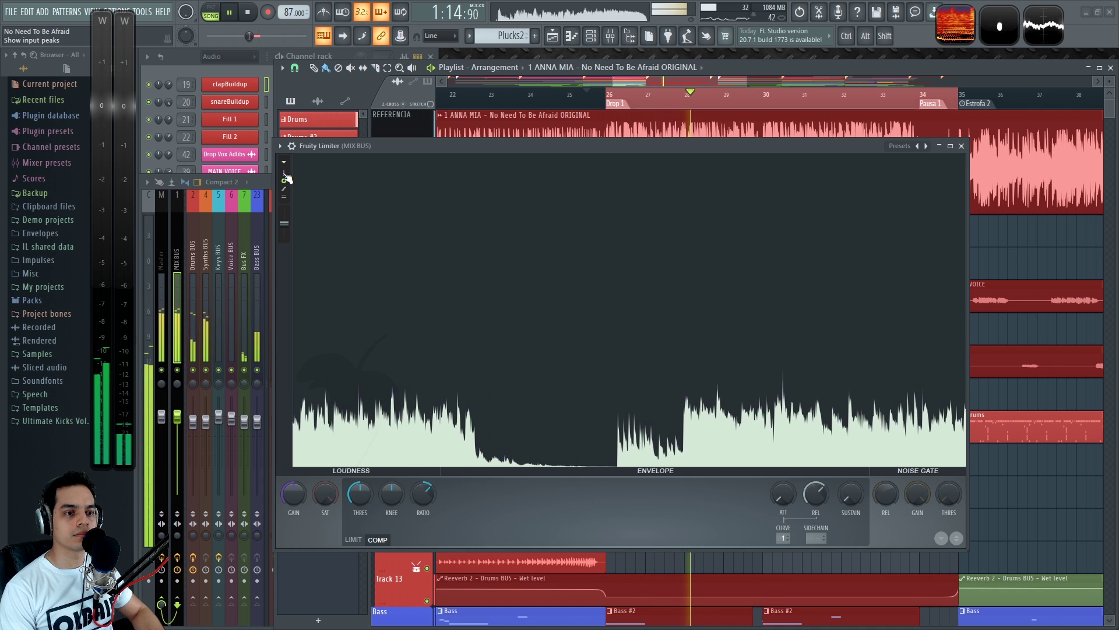
pyautogui.click(290, 184)
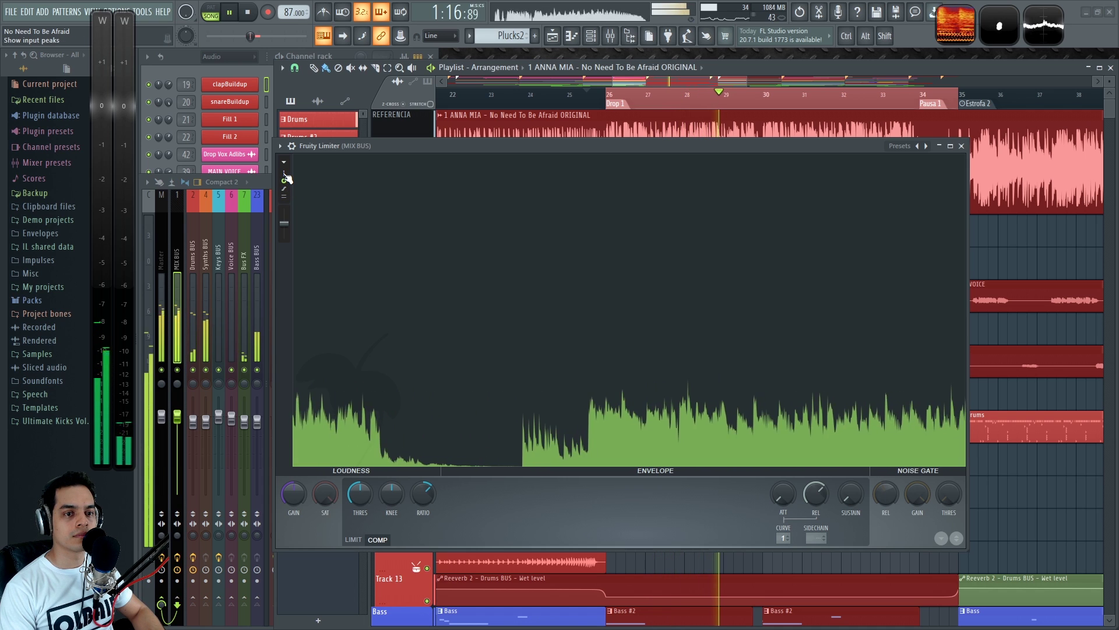
pyautogui.click(286, 180)
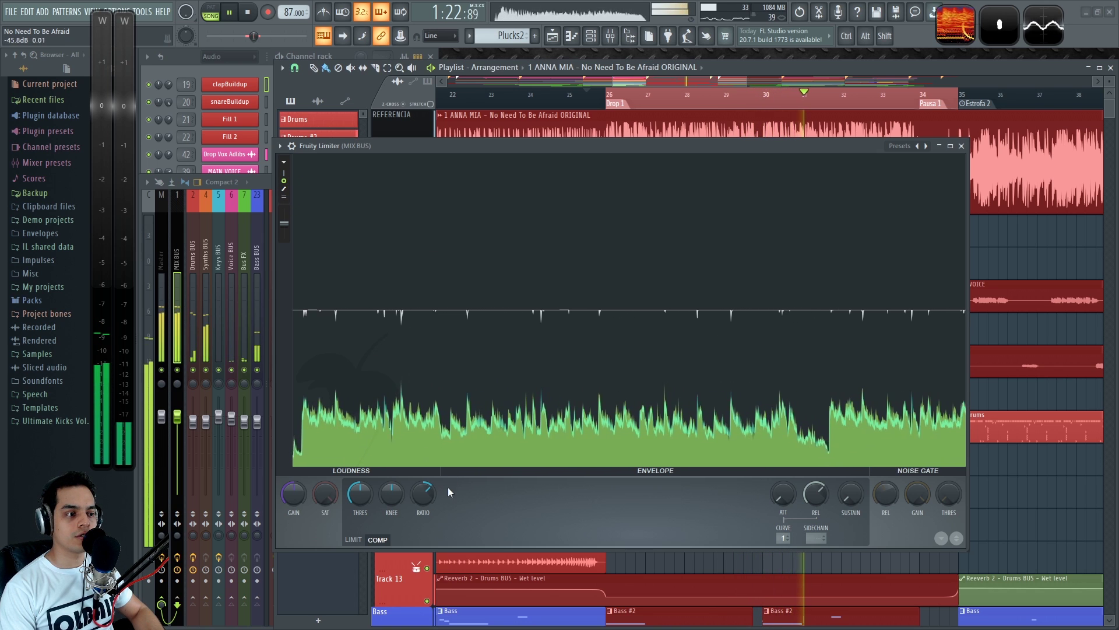
pyautogui.press('space')
# Set the compressor ratio to 2.3:1 and the threshold to -11.7 dB while playing Drop 1, and stop playback.
pyautogui.moveTo(425, 492); pyautogui.dragTo(425, 481)
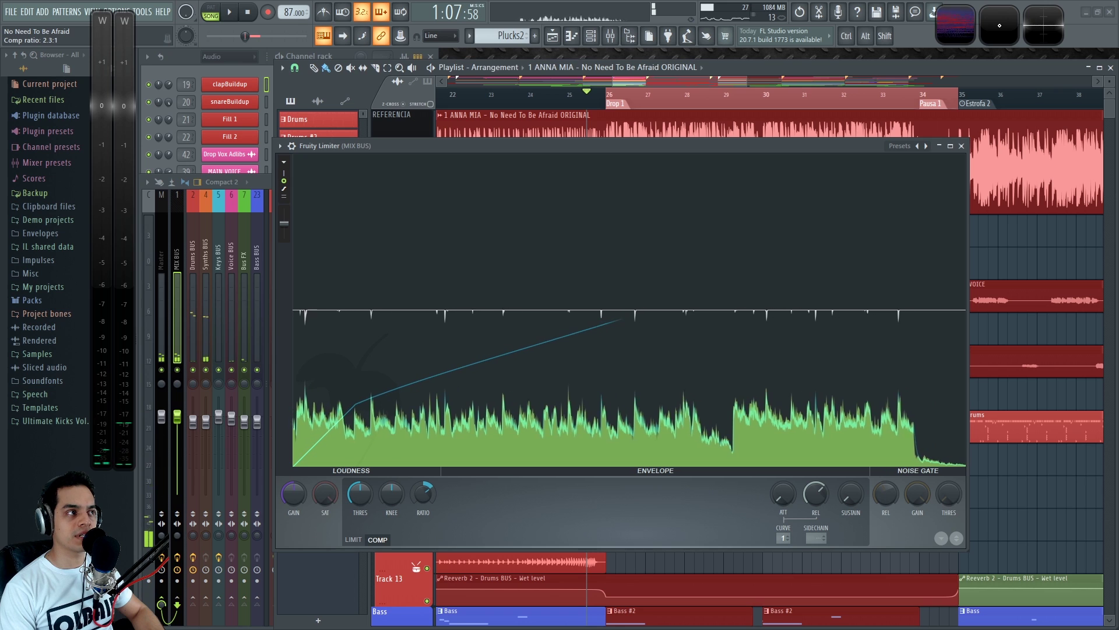
pyautogui.press('space')
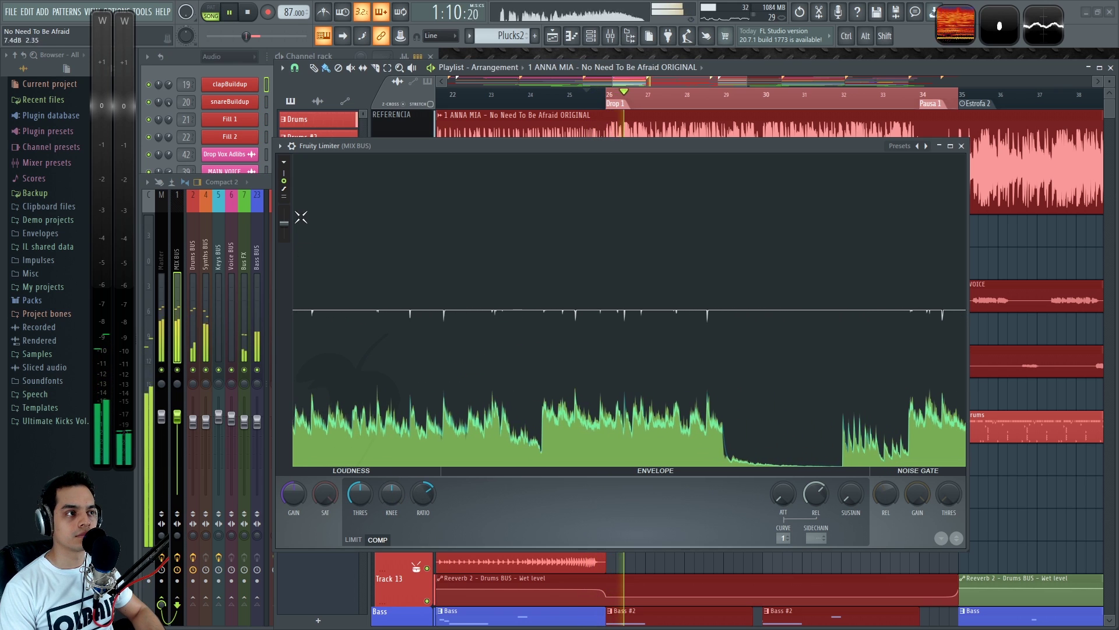
pyautogui.click(286, 199)
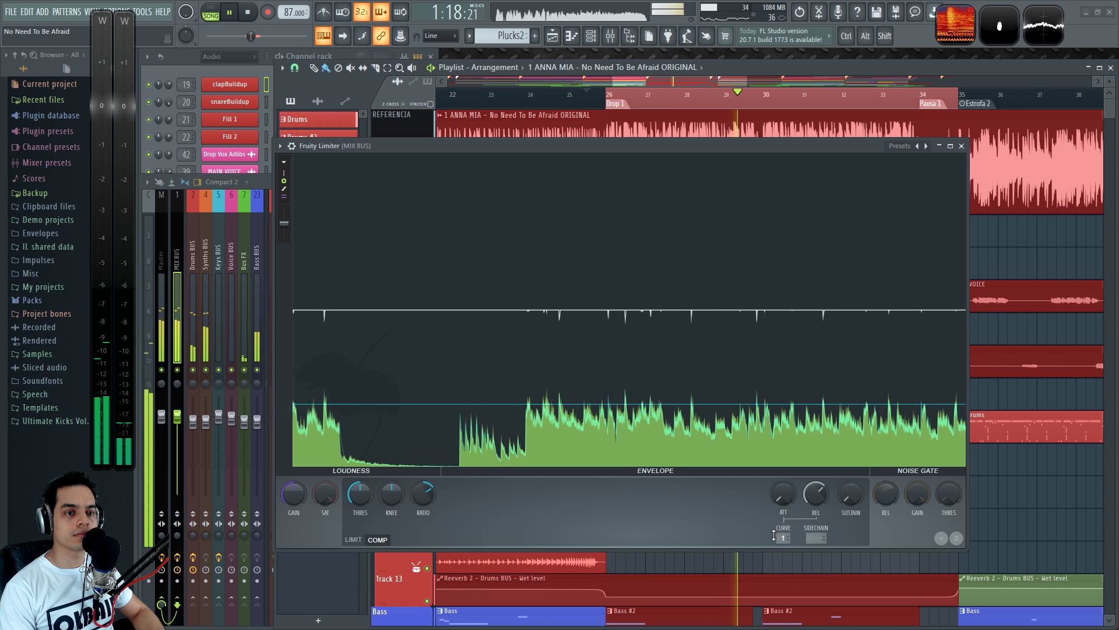
pyautogui.moveTo(361, 493)
pyautogui.mouseDown()
pyautogui.moveTo(360, 502)
pyautogui.moveTo(365, 491)
pyautogui.mouseUp()
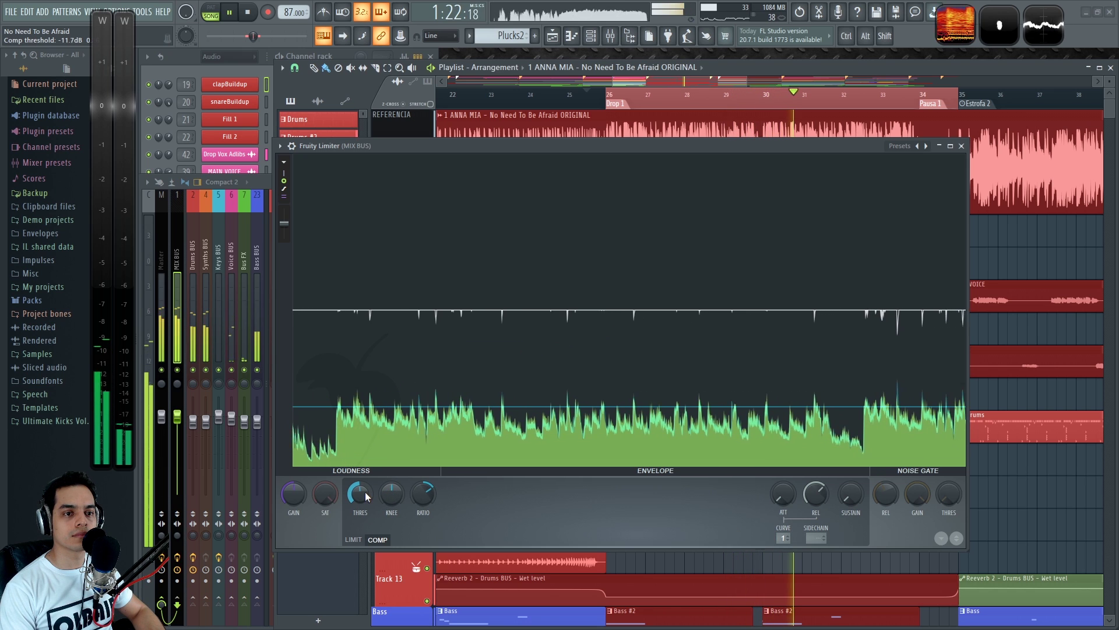
pyautogui.press('space')
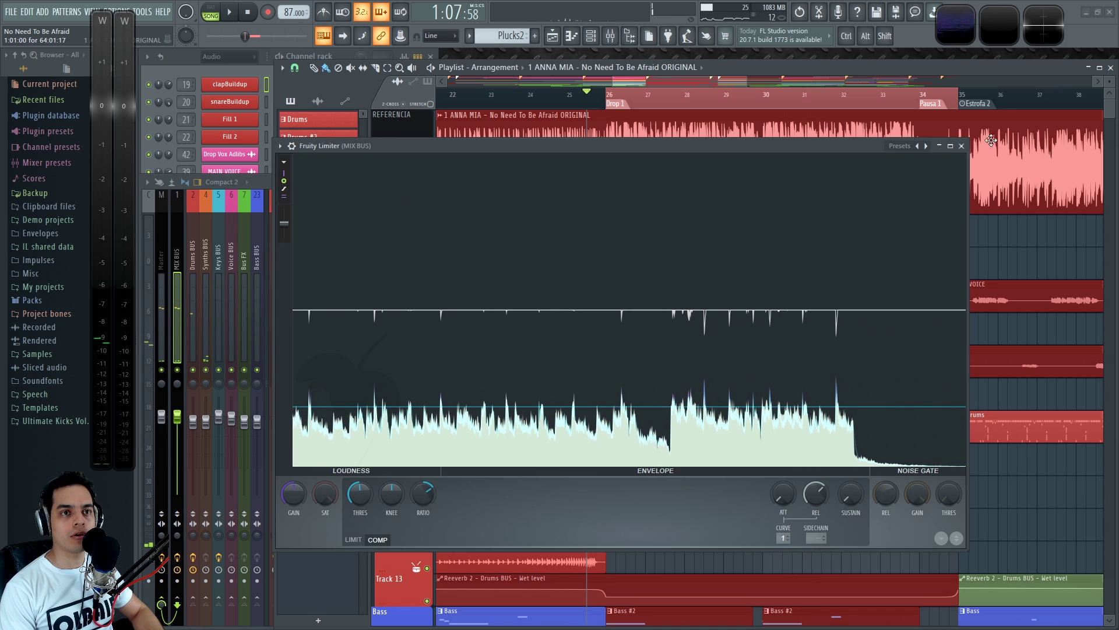
# Close the Fruity Limiter and move the MIX BUS effects below empty slot 3 up by one slot.
pyautogui.click(962, 146)
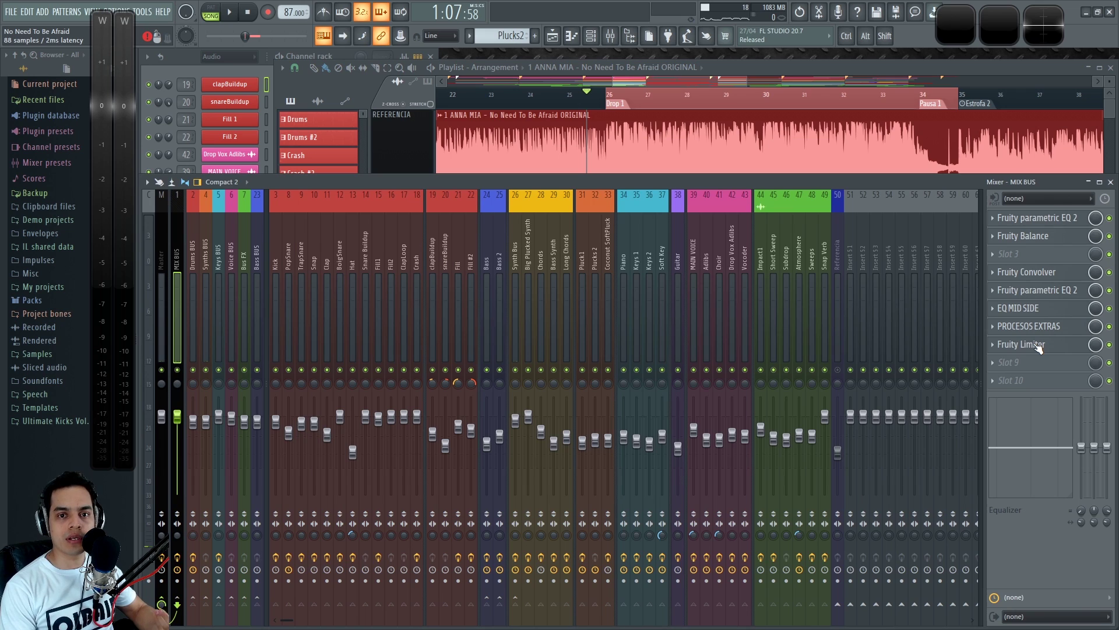
pyautogui.moveTo(1039, 281)
pyautogui.mouseDown()
pyautogui.moveTo(1039, 255)
pyautogui.moveTo(1035, 294)
pyautogui.mouseUp()
pyautogui.moveTo(1042, 333); pyautogui.dragTo(1021, 341)
# Load Maximus into slot 8 of the MIX BUS, and enlarge and reposition its window.
pyautogui.click(994, 345)
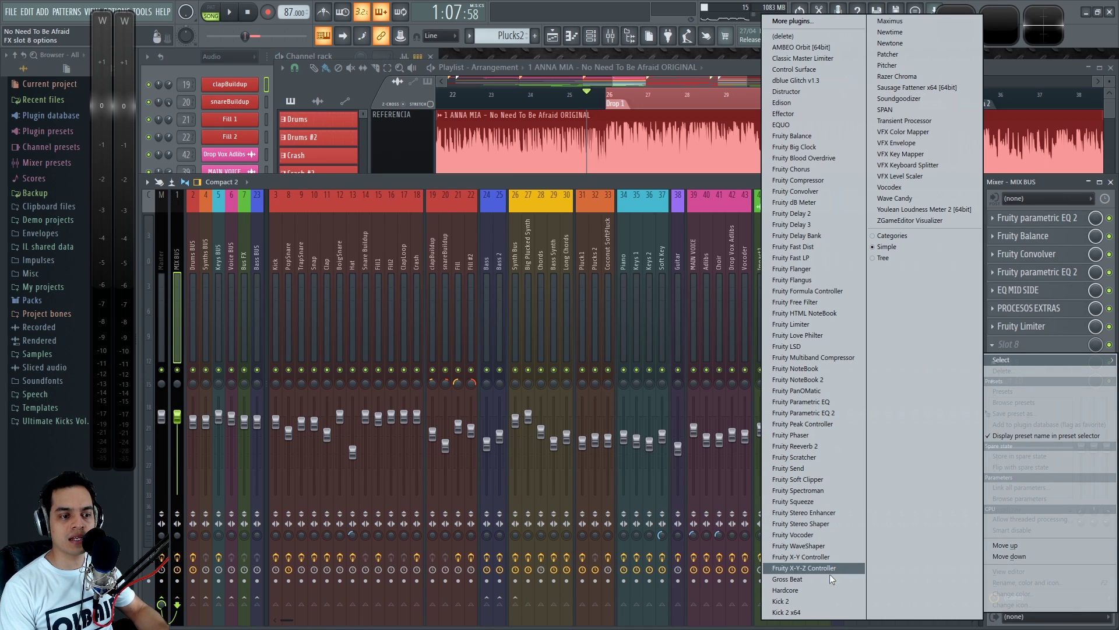
pyautogui.click(890, 21)
pyautogui.moveTo(402, 201); pyautogui.dragTo(548, 160)
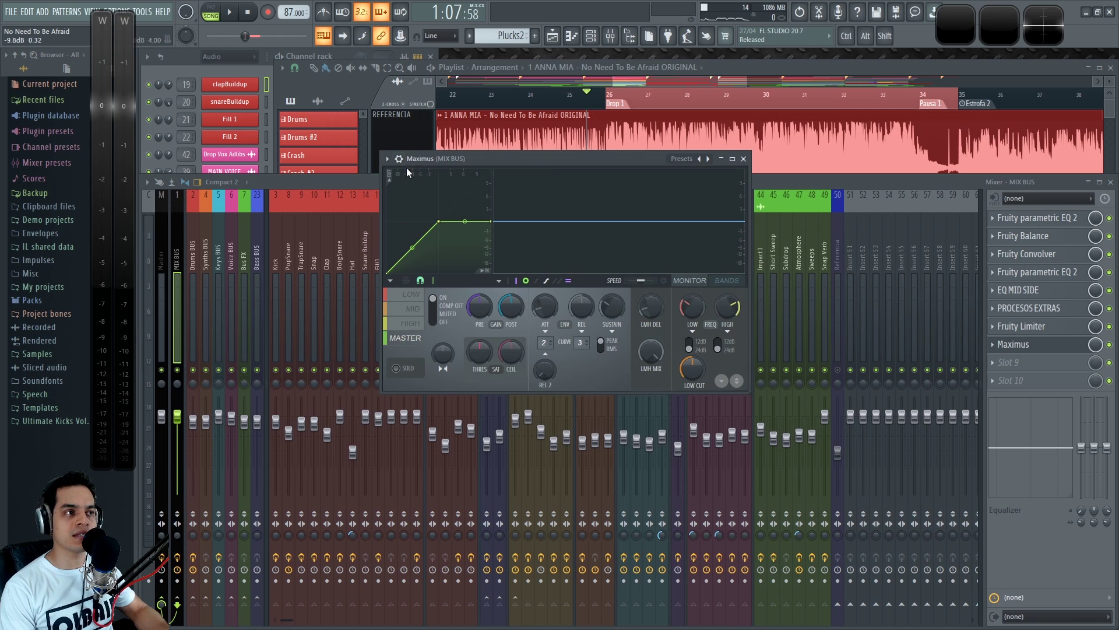
pyautogui.click(387, 159)
pyautogui.click(414, 407)
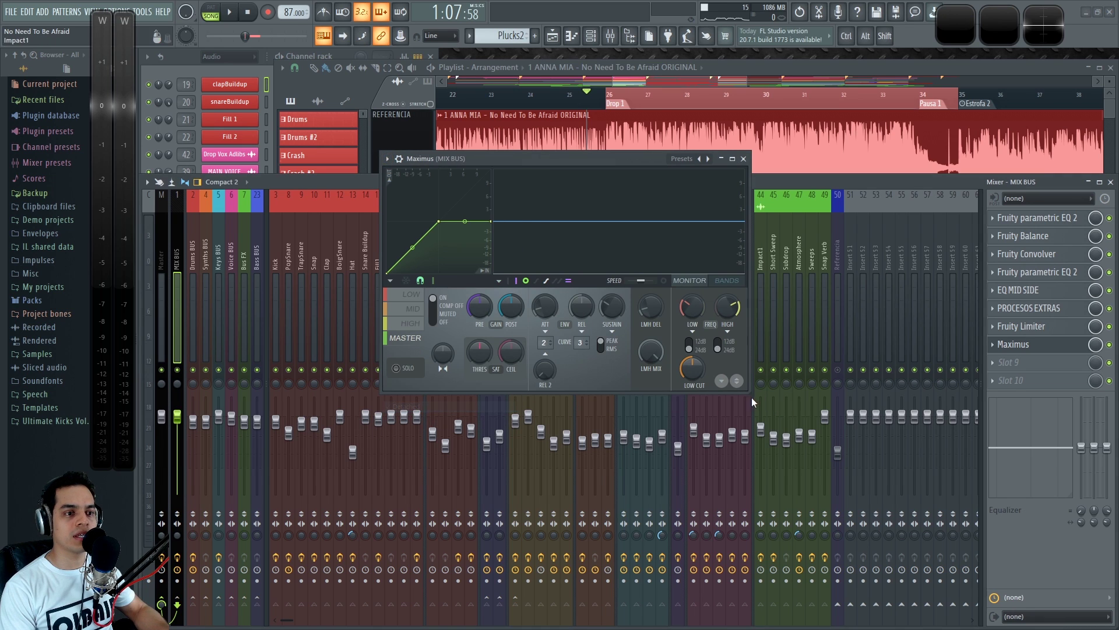
pyautogui.moveTo(749, 393); pyautogui.dragTo(1015, 565)
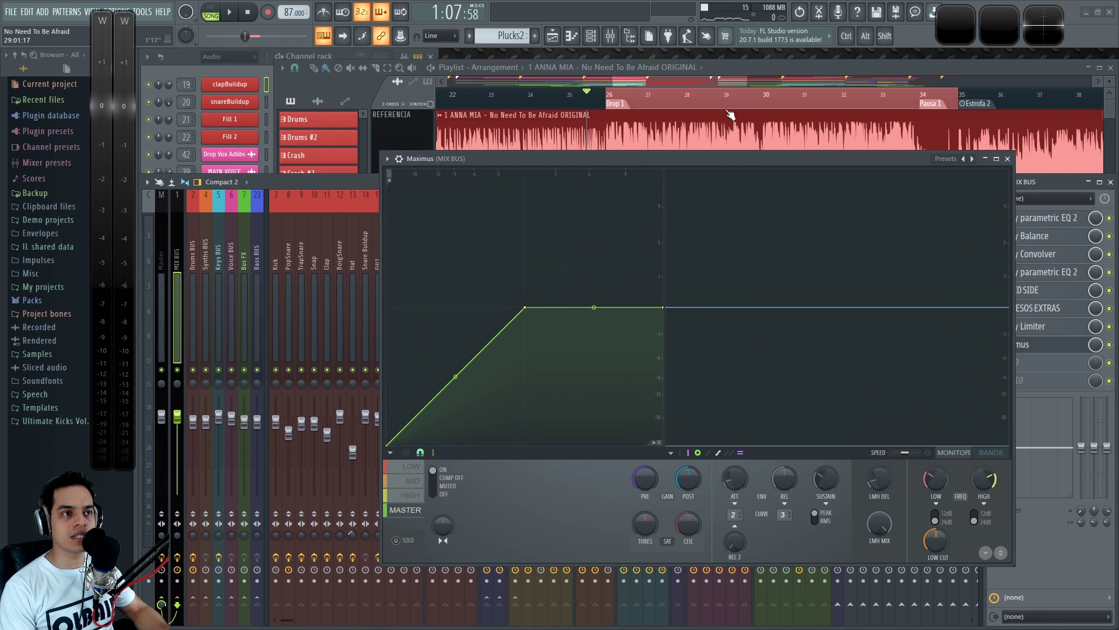
pyautogui.moveTo(705, 155); pyautogui.dragTo(698, 145)
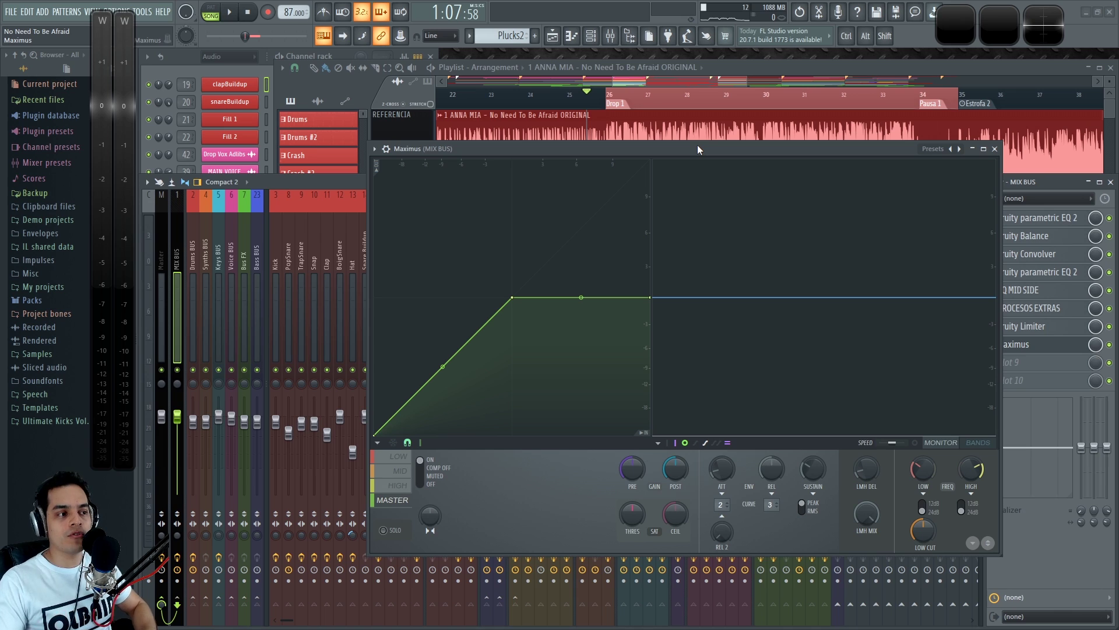
# Switch between the low, mid and high bands of Maximus to review their curves.
pyautogui.click(408, 461)
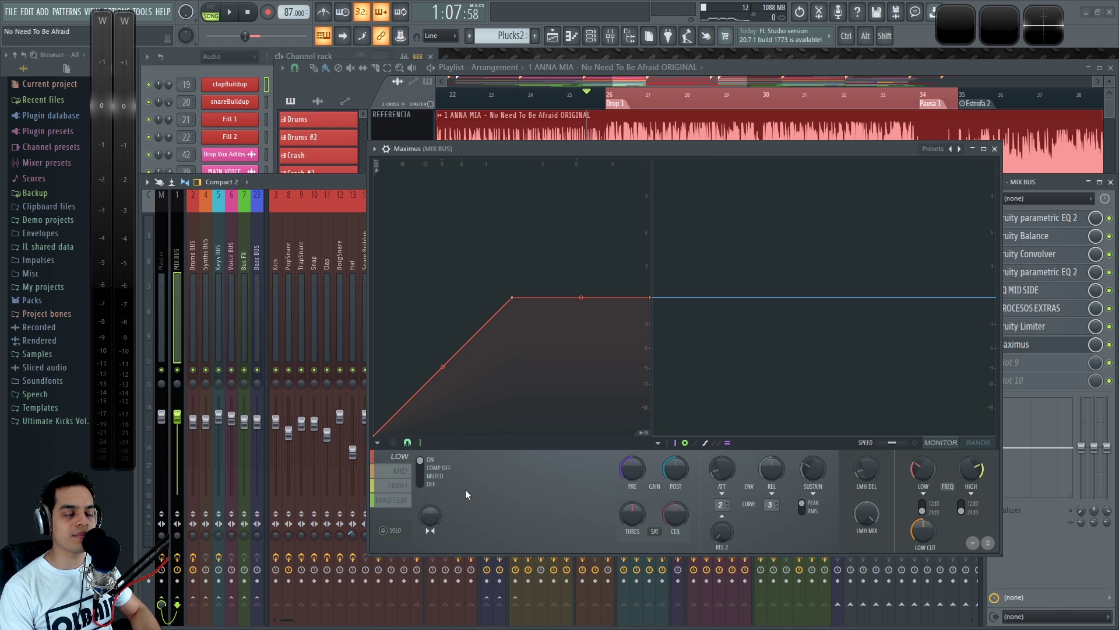
pyautogui.click(400, 472)
pyautogui.click(399, 489)
pyautogui.click(405, 460)
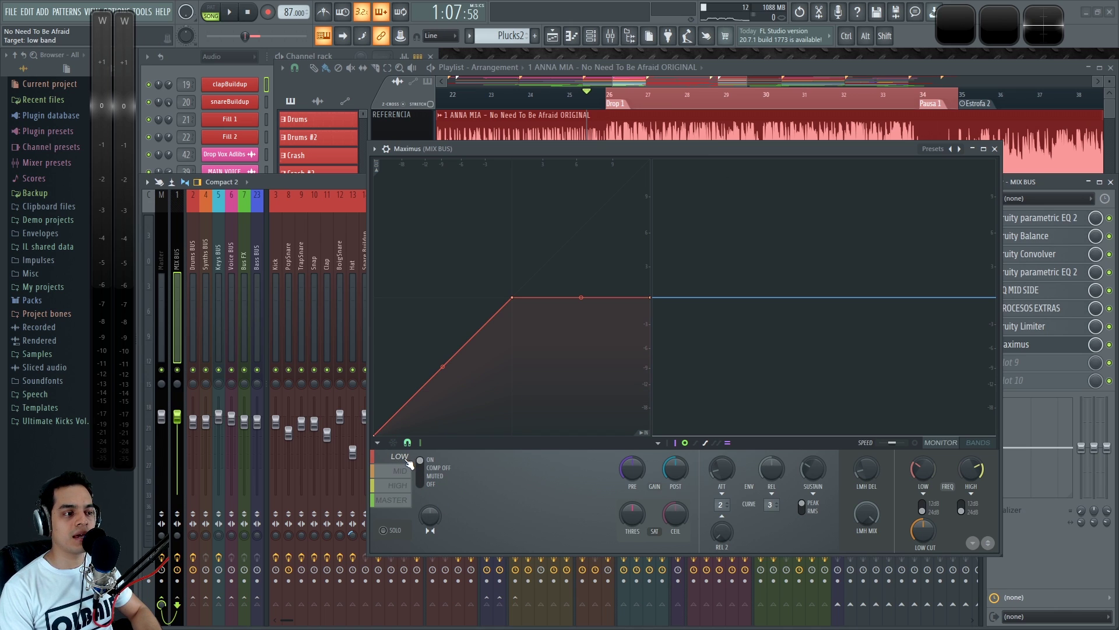
pyautogui.click(399, 485)
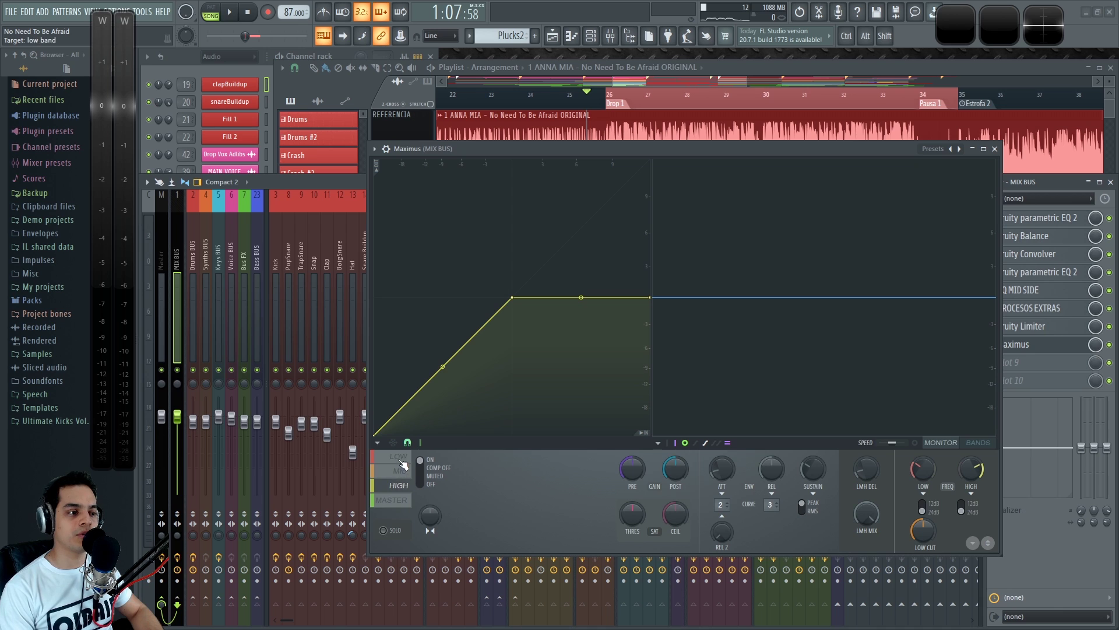
# Solo the low band in Maximus, play Drop 1 to hear it alone, and stop playback.
pyautogui.click(401, 458)
pyautogui.click(386, 530)
pyautogui.press('space')
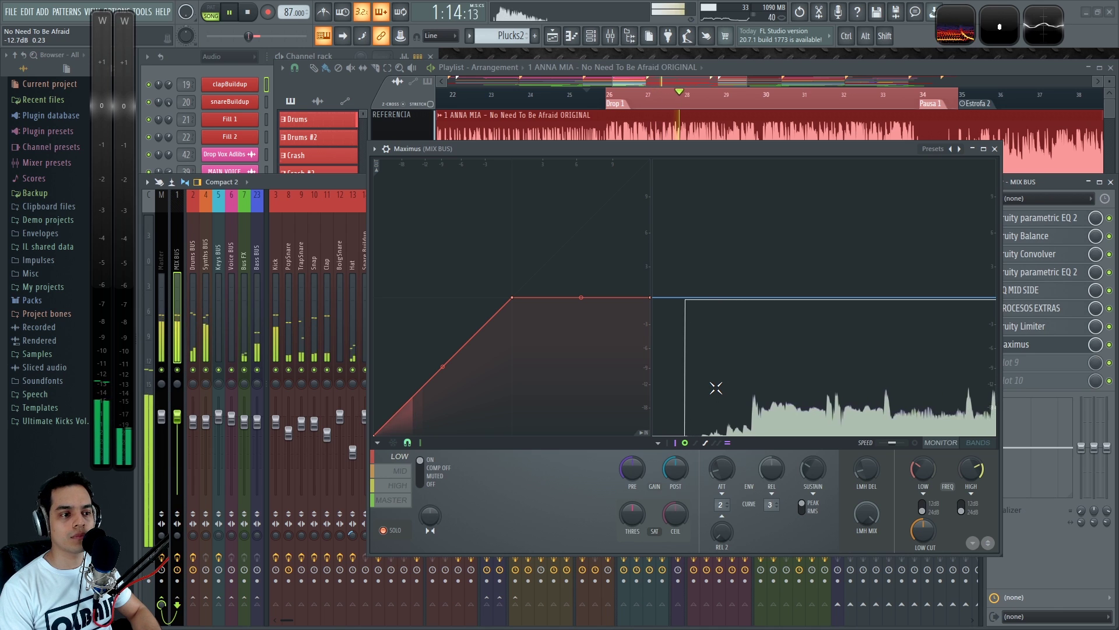
pyautogui.press('space')
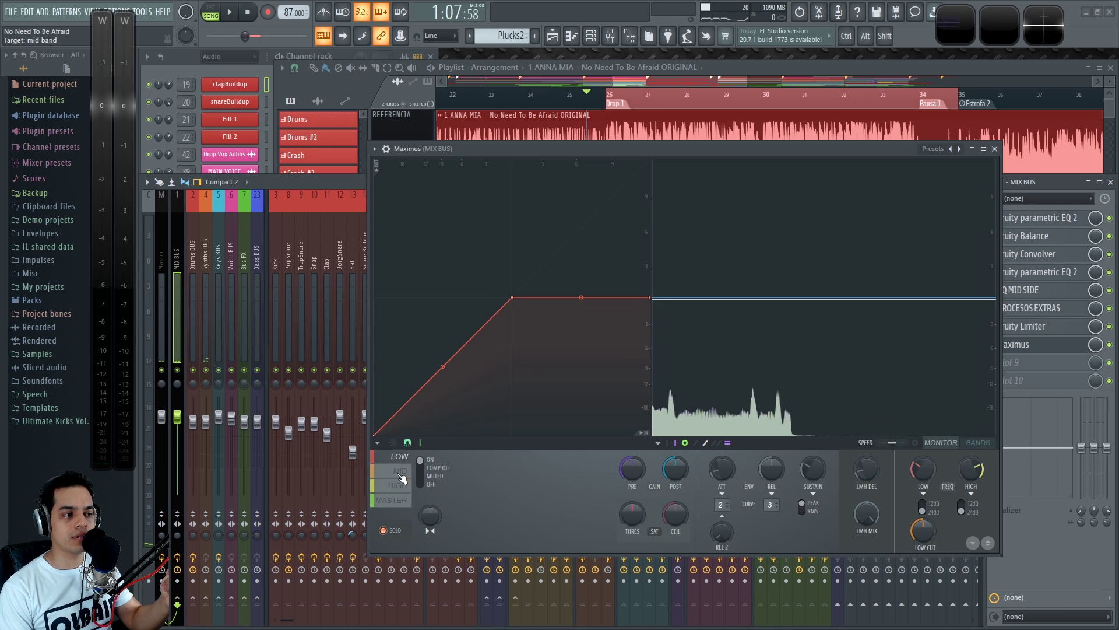
pyautogui.click(660, 443)
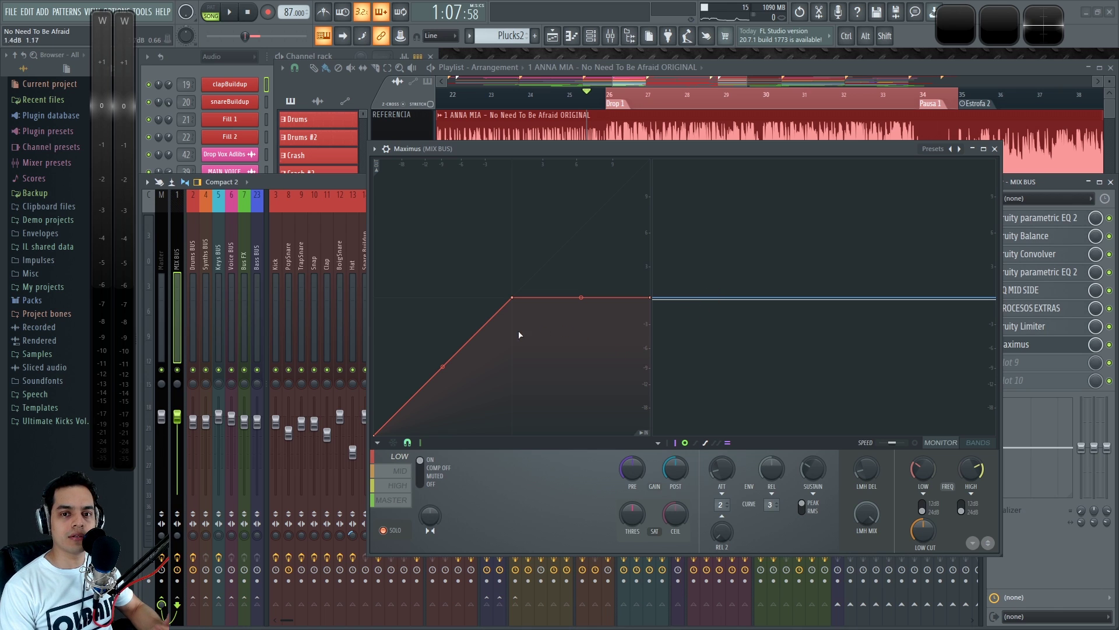
# While playing Drop 1, add a low-band curve point at -24.7 dB, lower the upper knee to compress above it, and stop playback.
pyautogui.press('space')
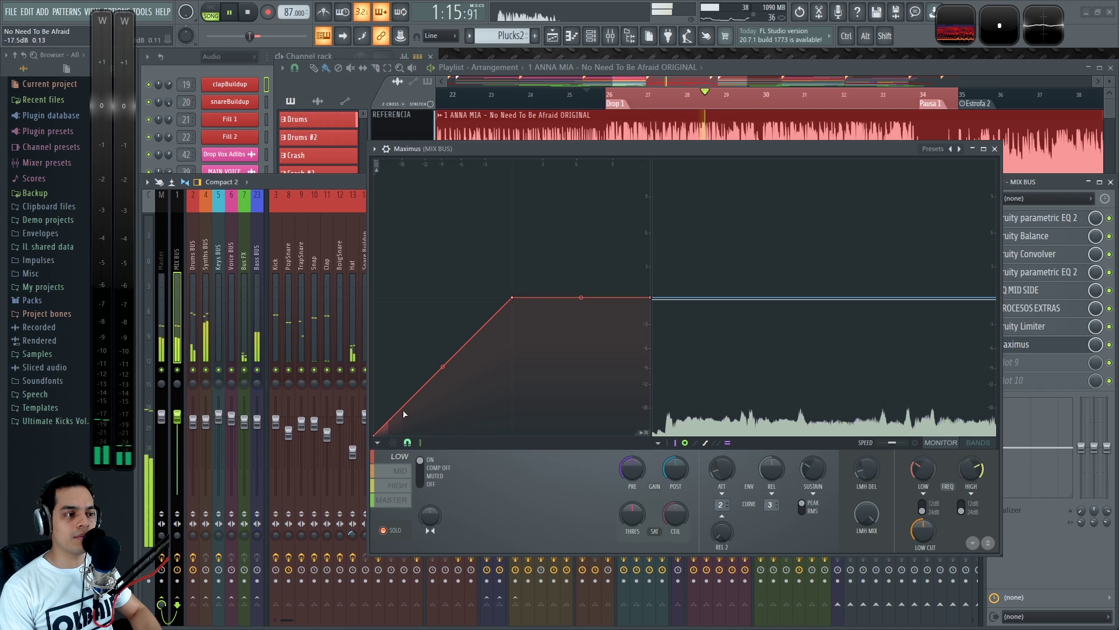
pyautogui.rightClick(380, 428)
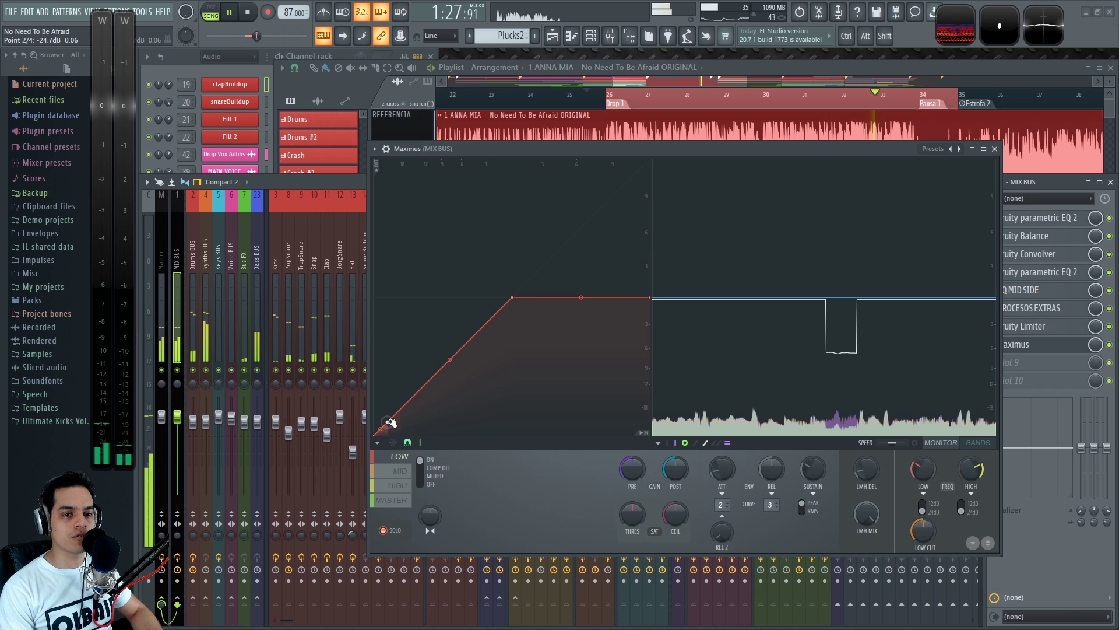
pyautogui.moveTo(517, 302); pyautogui.dragTo(387, 423)
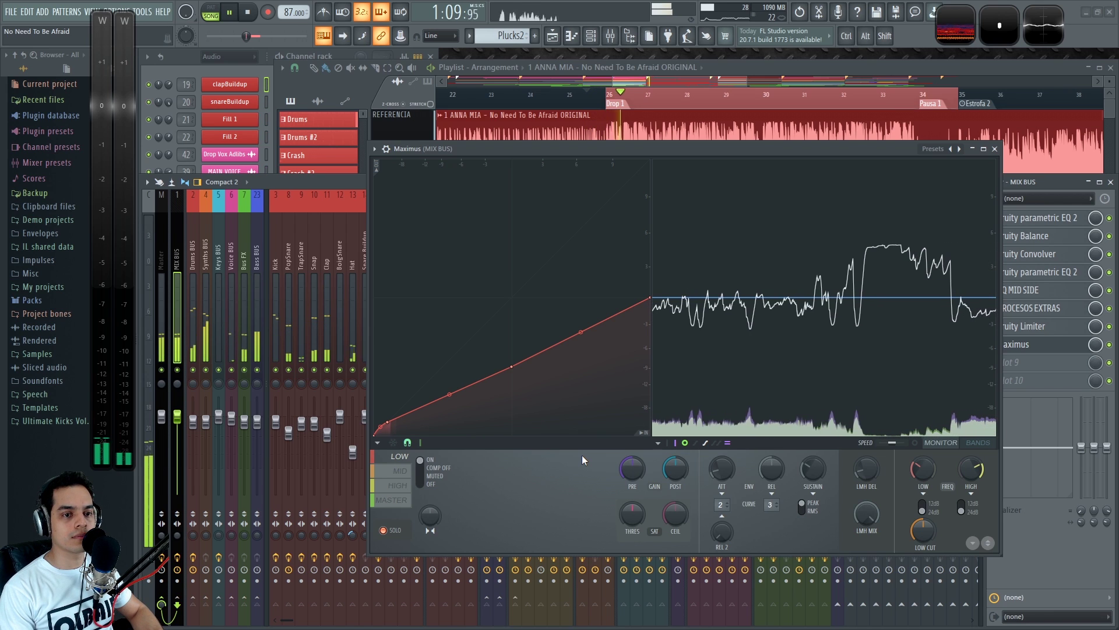
pyautogui.press('space')
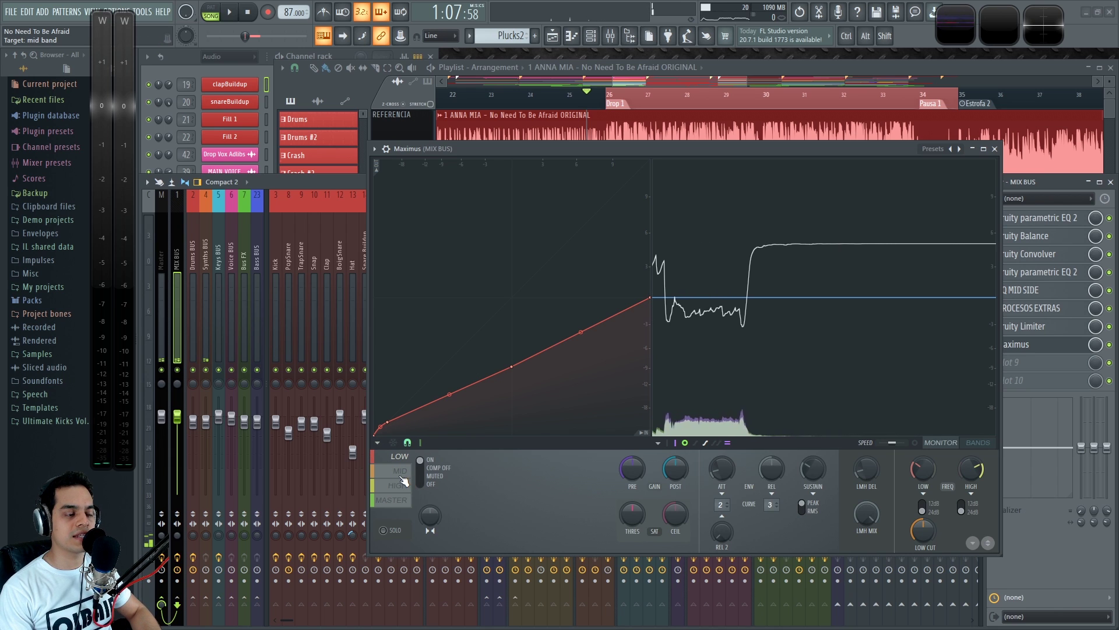
# Play Drop 1 with the full mix while switching the low band's compression off and on to compare, and stop playback.
pyautogui.press('space')
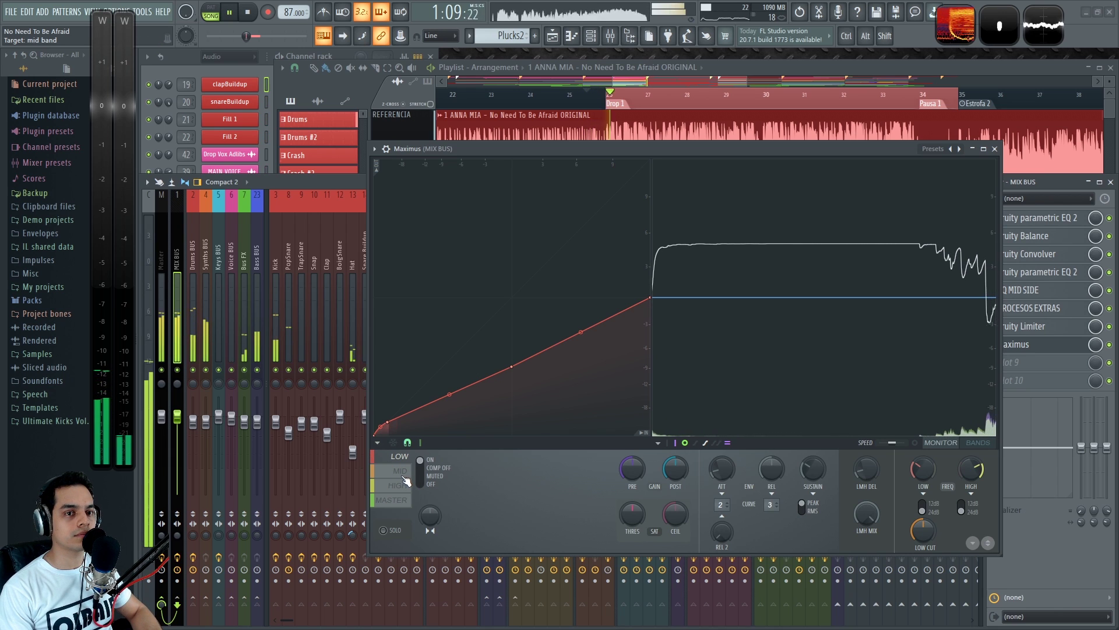
pyautogui.click(421, 472)
pyautogui.click(423, 468)
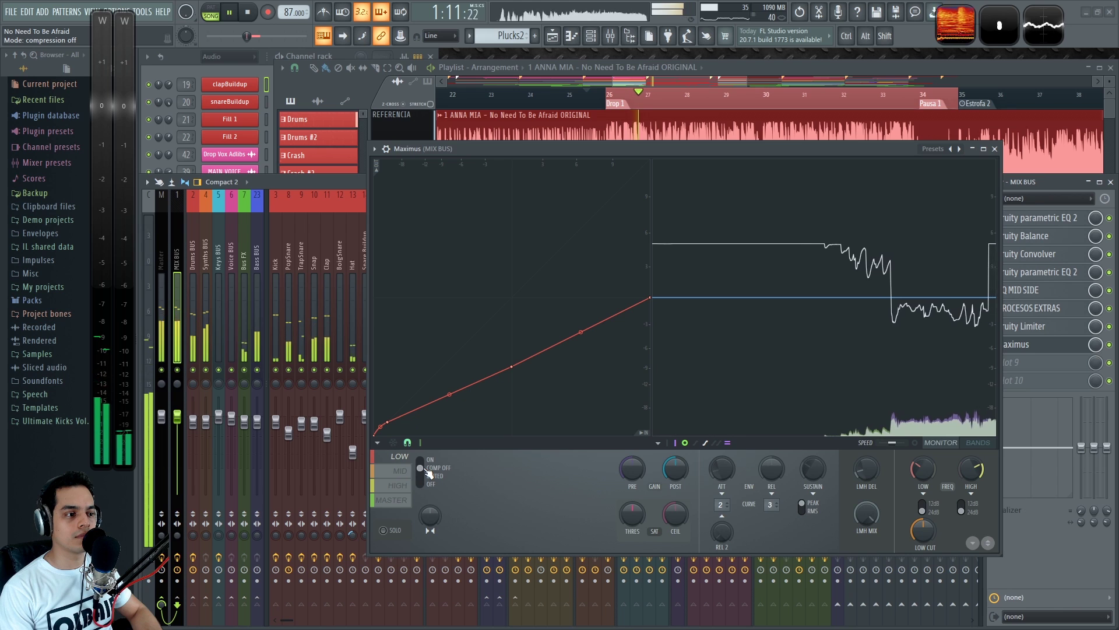
pyautogui.click(425, 462)
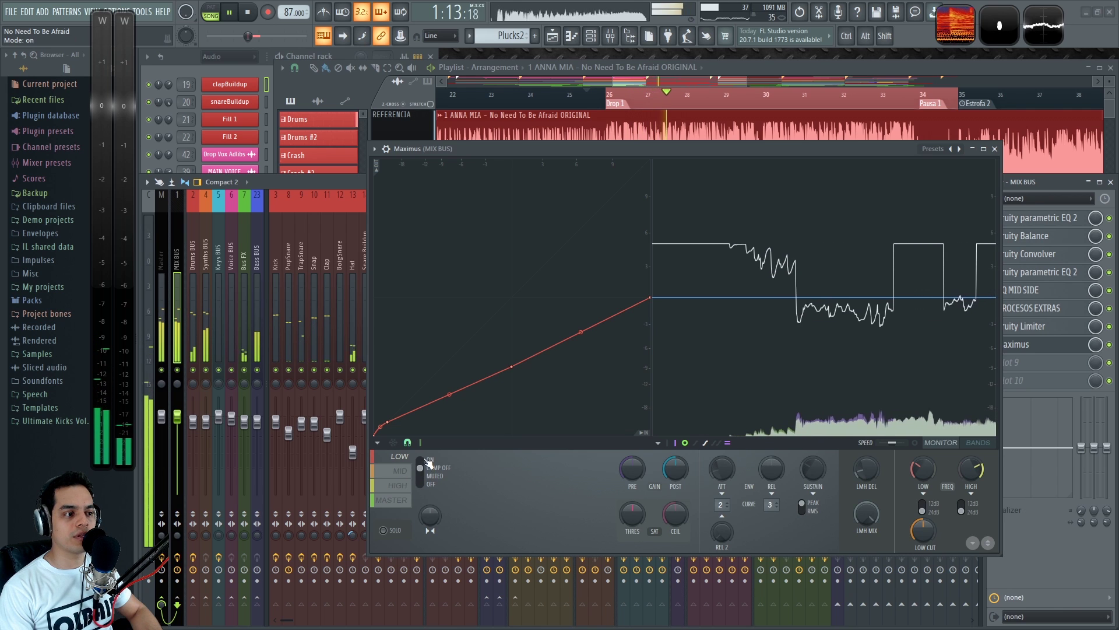
pyautogui.press('space')
# Solo the low band again and play Drop 1 while switching its compression off and on, and stop playback.
pyautogui.click(385, 529)
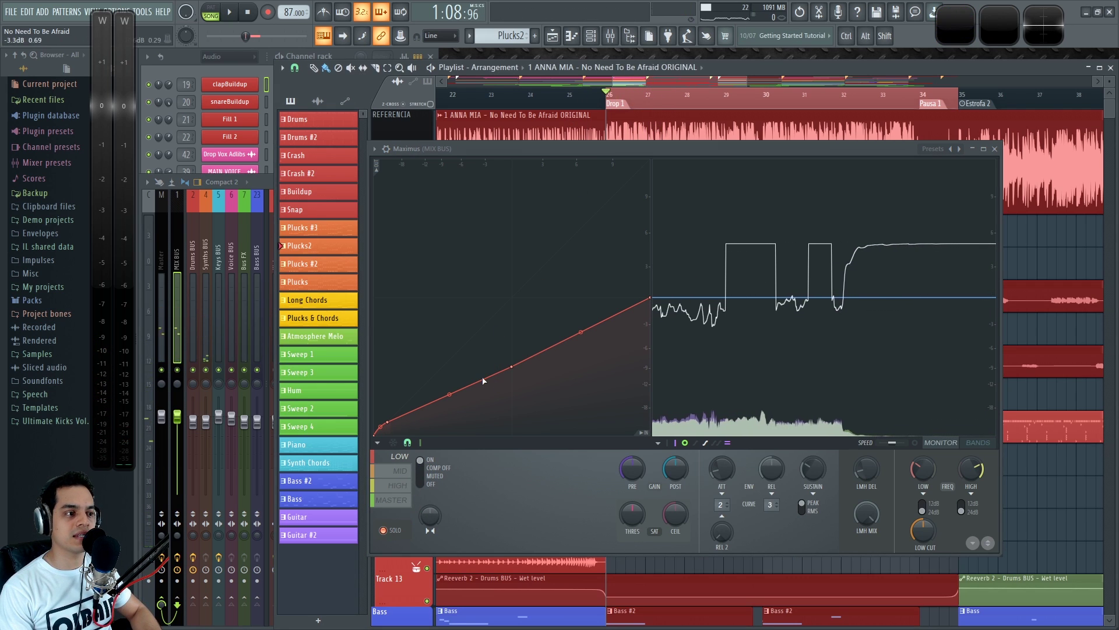
pyautogui.press('space')
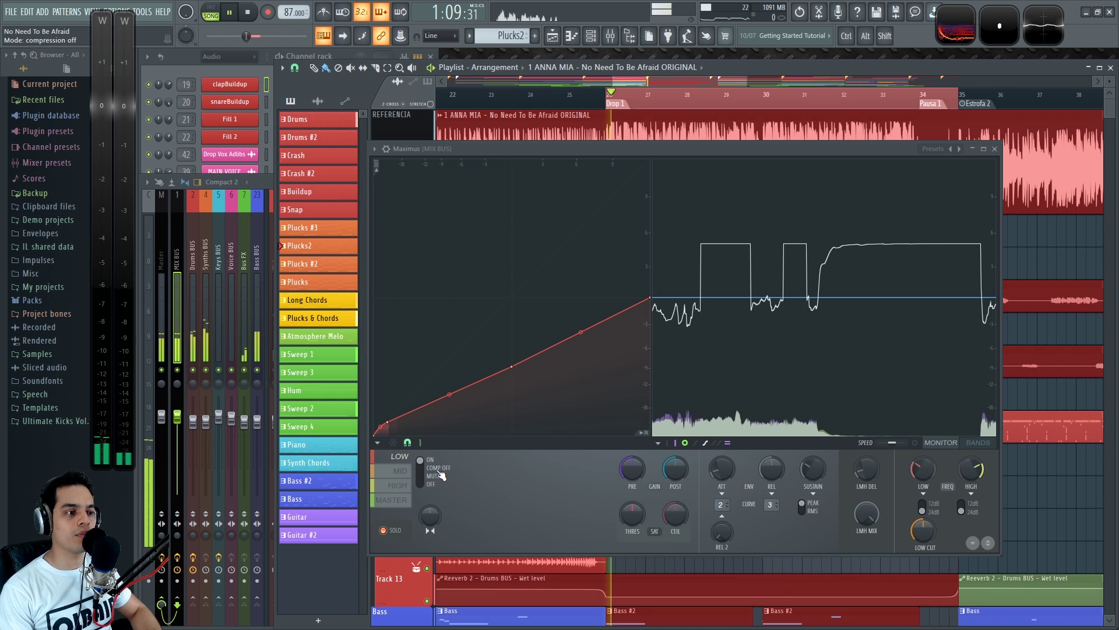
pyautogui.click(429, 470)
pyautogui.moveTo(429, 474); pyautogui.dragTo(429, 465)
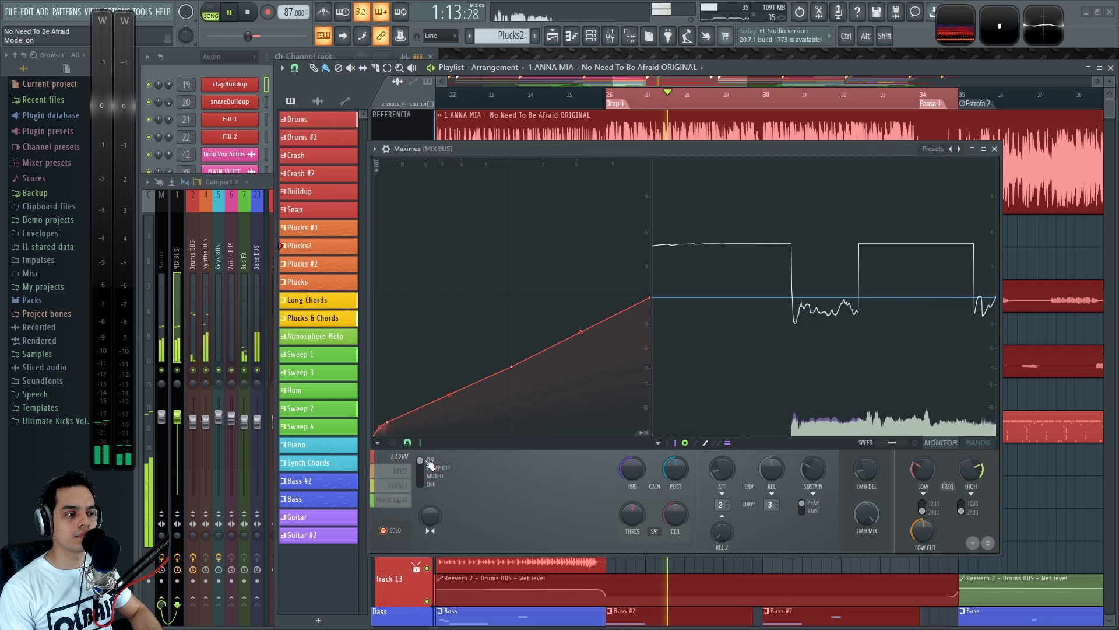
pyautogui.press('space')
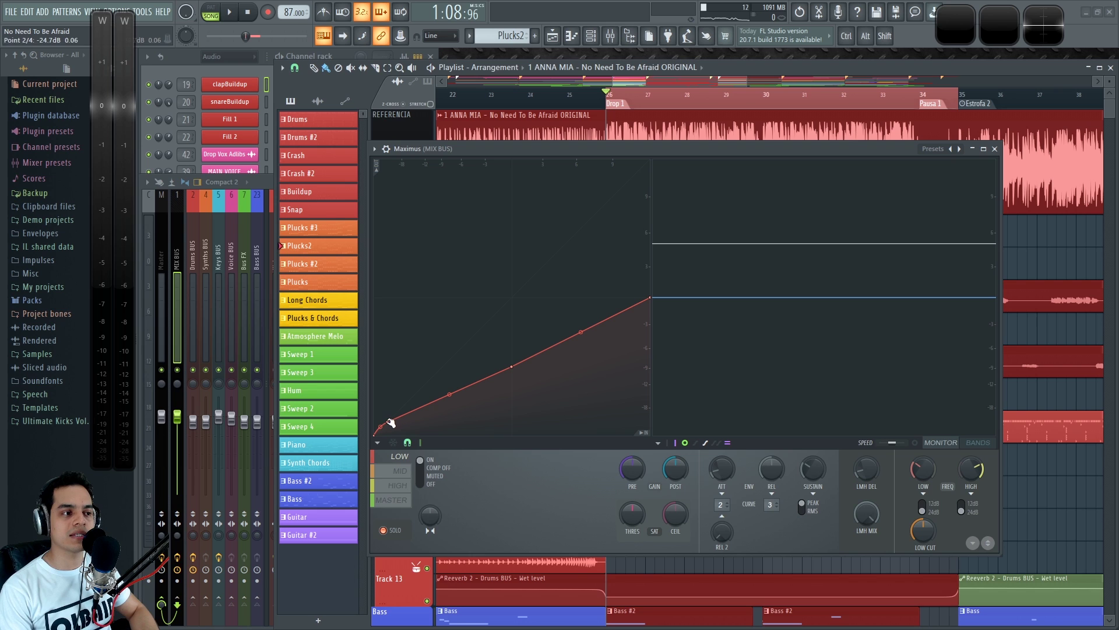
pyautogui.press('space')
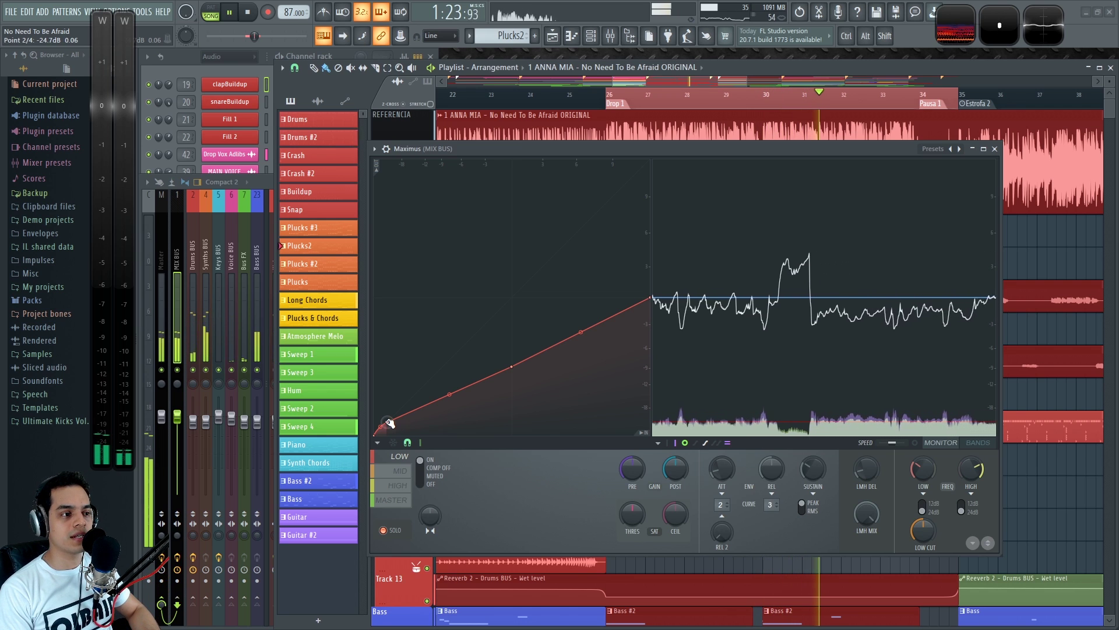
pyautogui.click(429, 467)
pyautogui.click(429, 463)
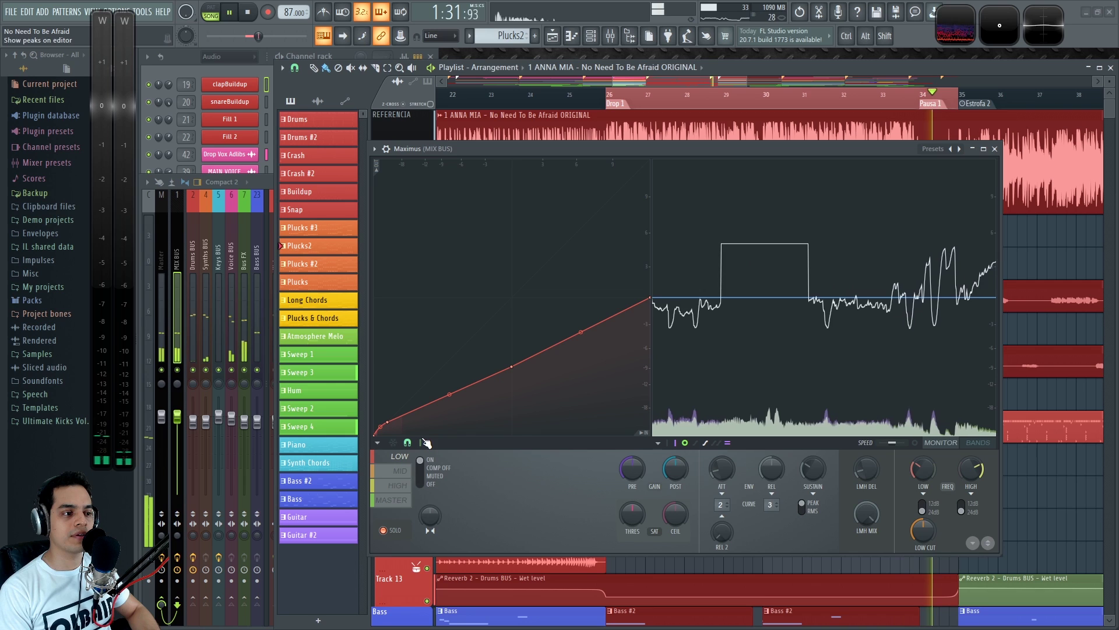
pyautogui.press('space')
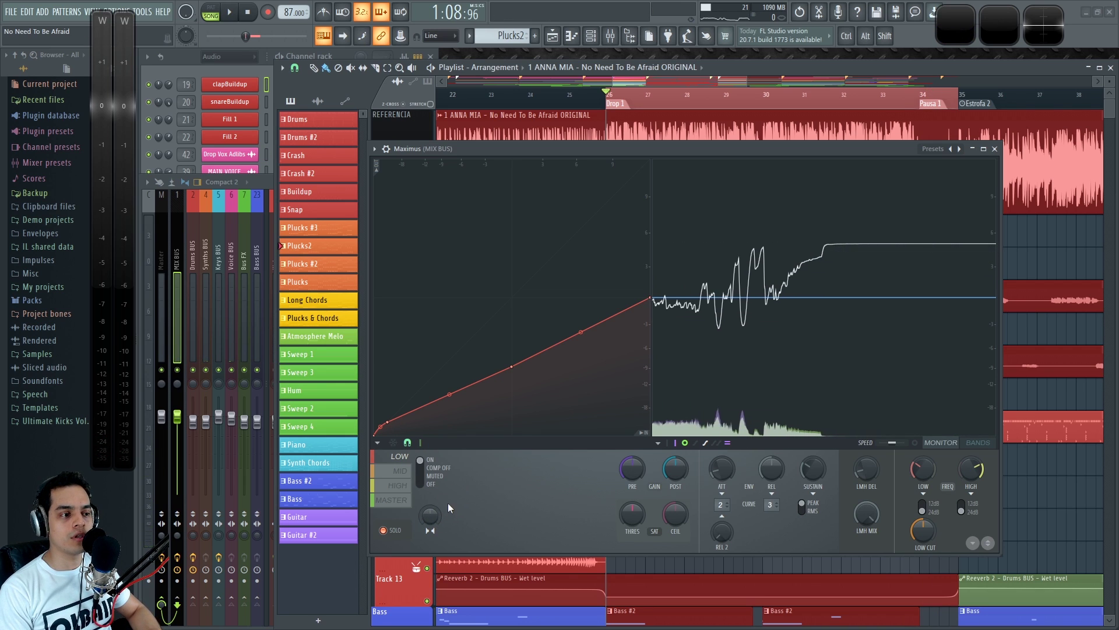
# Play the soloed low band while trying different stereo separation amounts with the mixer in view, and stop playback.
pyautogui.moveTo(432, 517); pyautogui.dragTo(431, 577)
pyautogui.press('space')
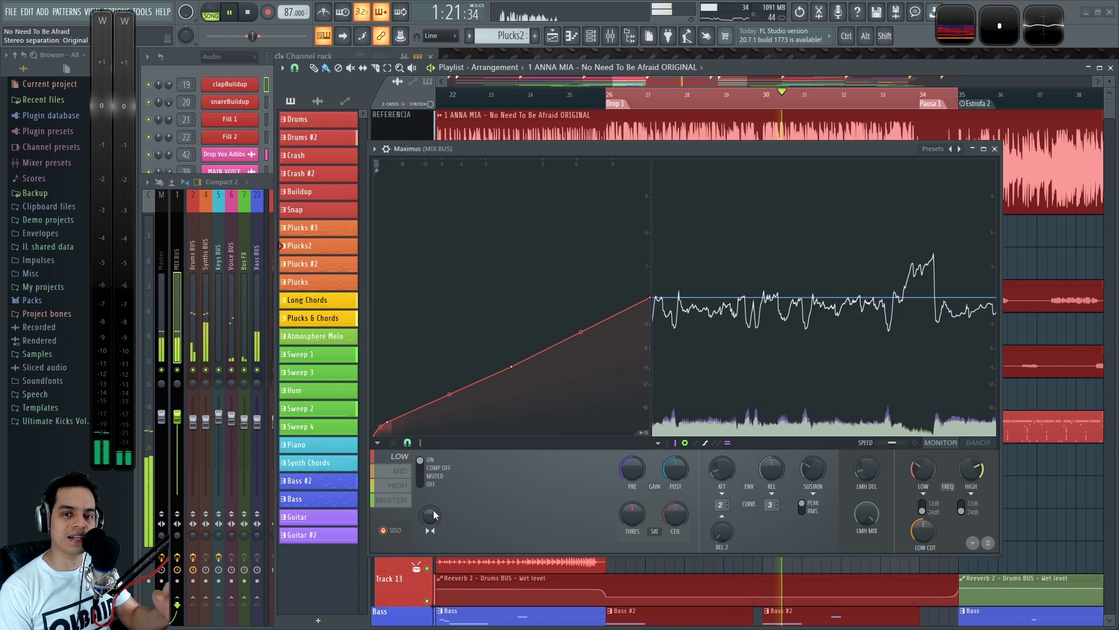
pyautogui.moveTo(429, 504); pyautogui.dragTo(431, 518)
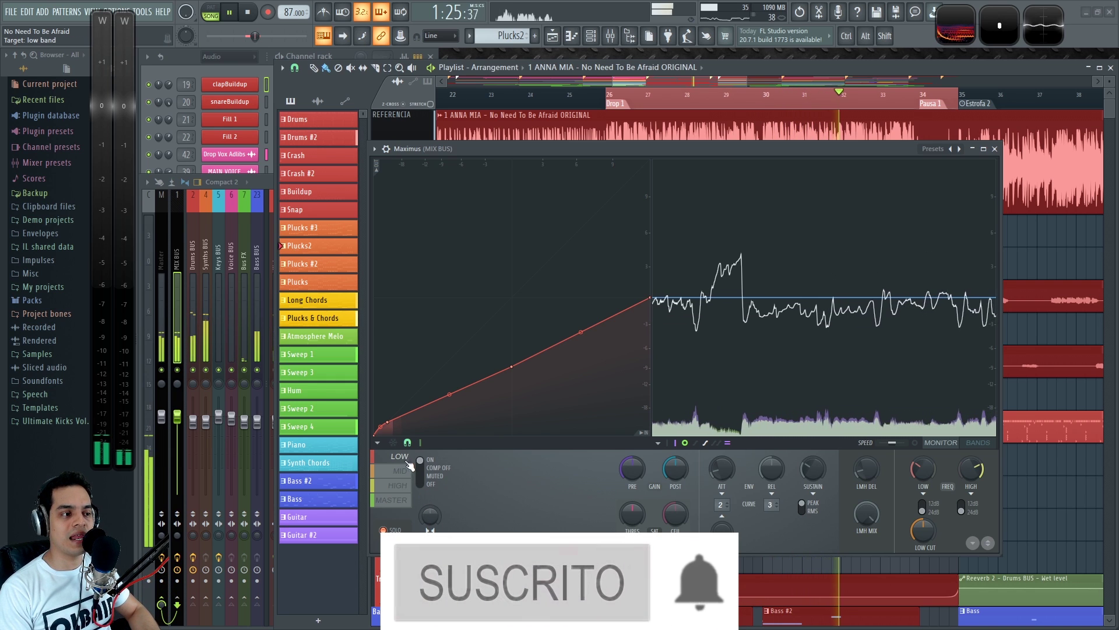
pyautogui.moveTo(741, 148); pyautogui.dragTo(721, 137)
pyautogui.press('F9')
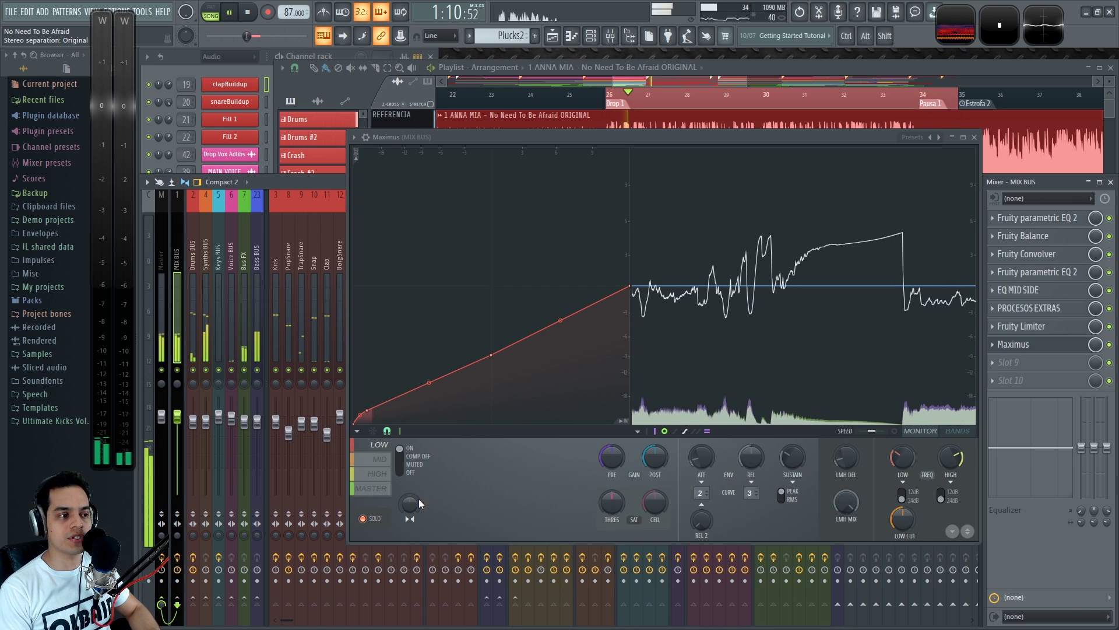
pyautogui.moveTo(410, 502); pyautogui.dragTo(410, 466)
pyautogui.moveTo(409, 506); pyautogui.dragTo(409, 541)
pyautogui.press('space')
# Open SPAN from the Master track, arrange it beside Maximus while playing the soloed low band, and stop playback.
pyautogui.click(162, 259)
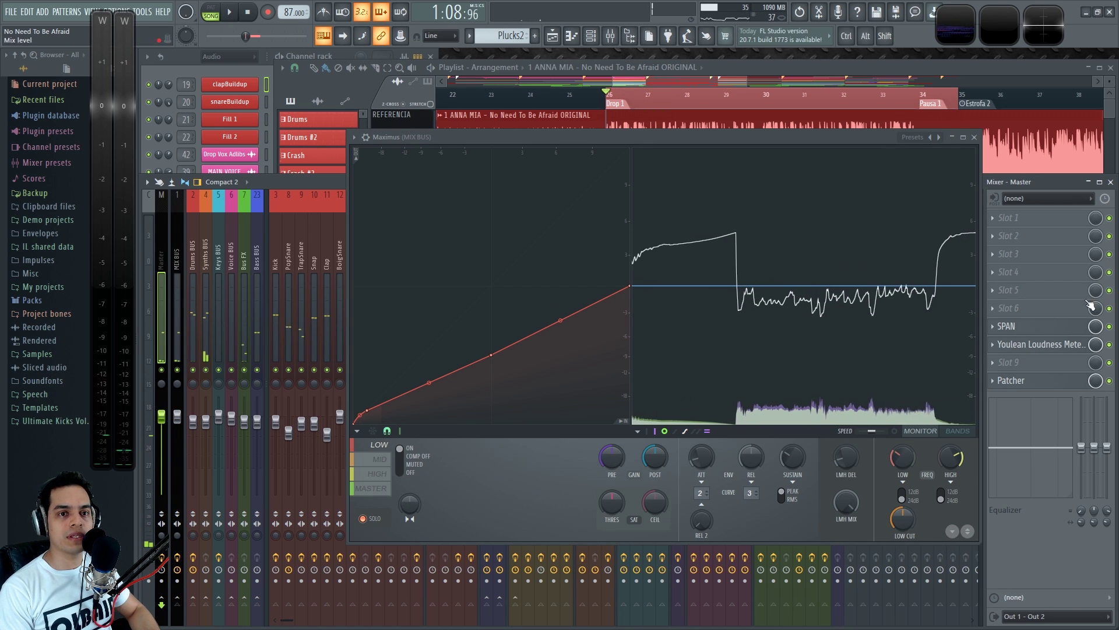
pyautogui.click(1033, 328)
pyautogui.press('space')
pyautogui.moveTo(478, 193); pyautogui.dragTo(241, 140)
pyautogui.moveTo(707, 133); pyautogui.dragTo(757, 125)
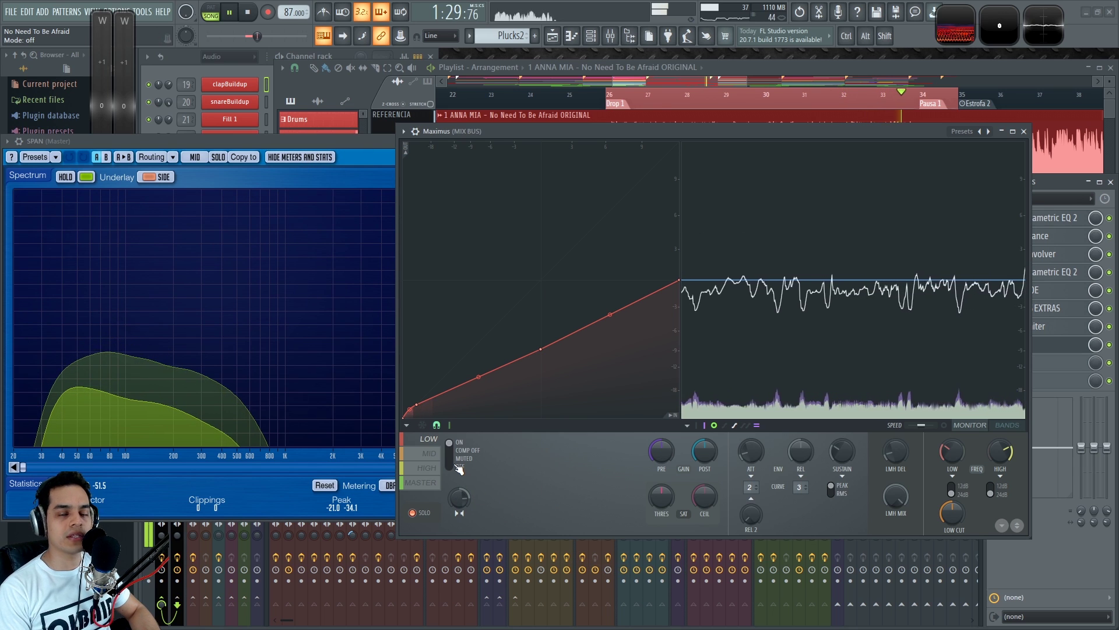
pyautogui.press('space')
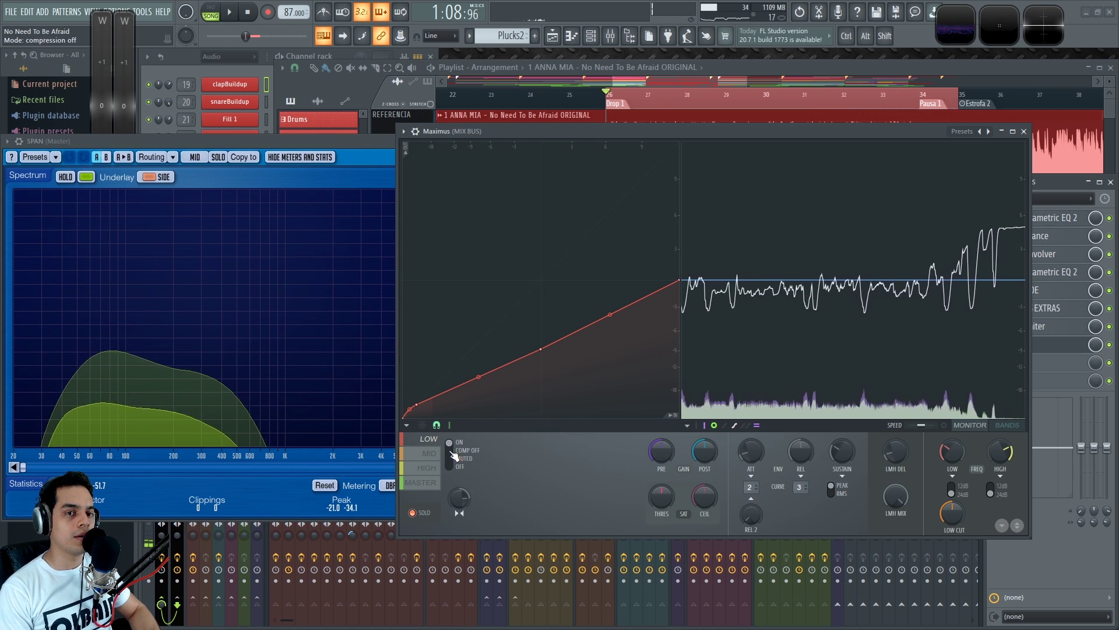
# Play the soloed mid band and add a lower point to its compression curve at about -18.2 dB, then stop playback.
pyautogui.click(430, 453)
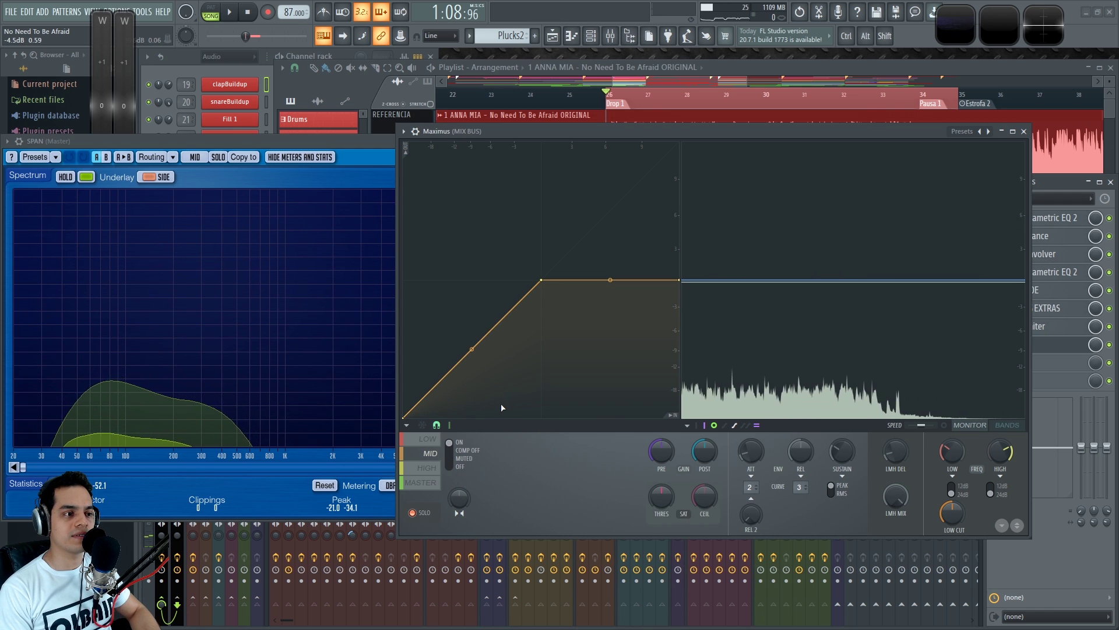
pyautogui.press('space')
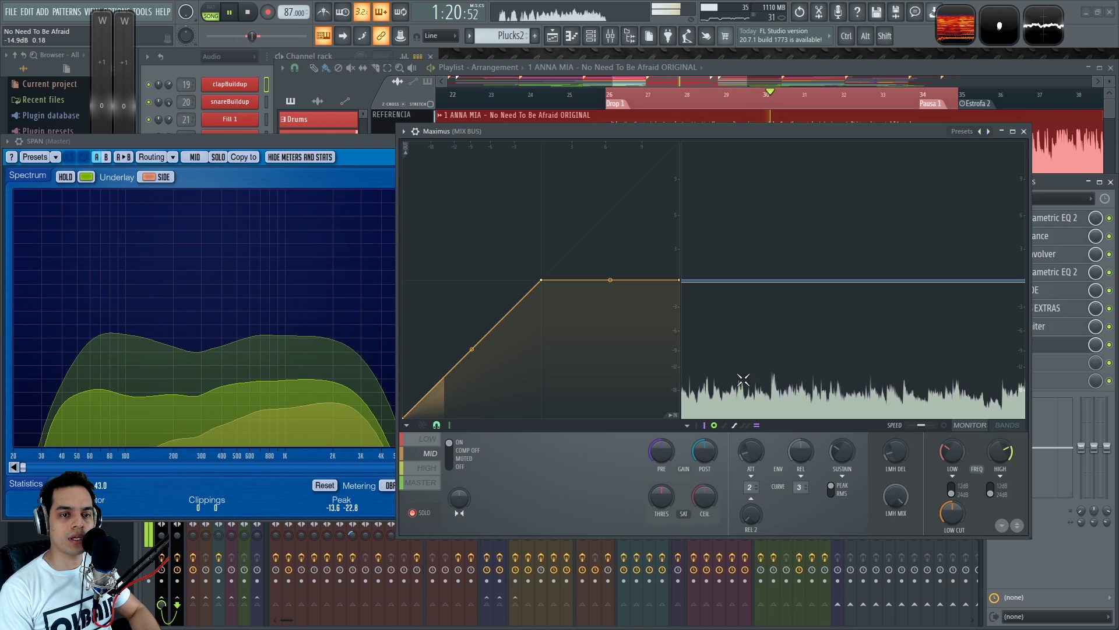
pyautogui.rightClick(446, 391)
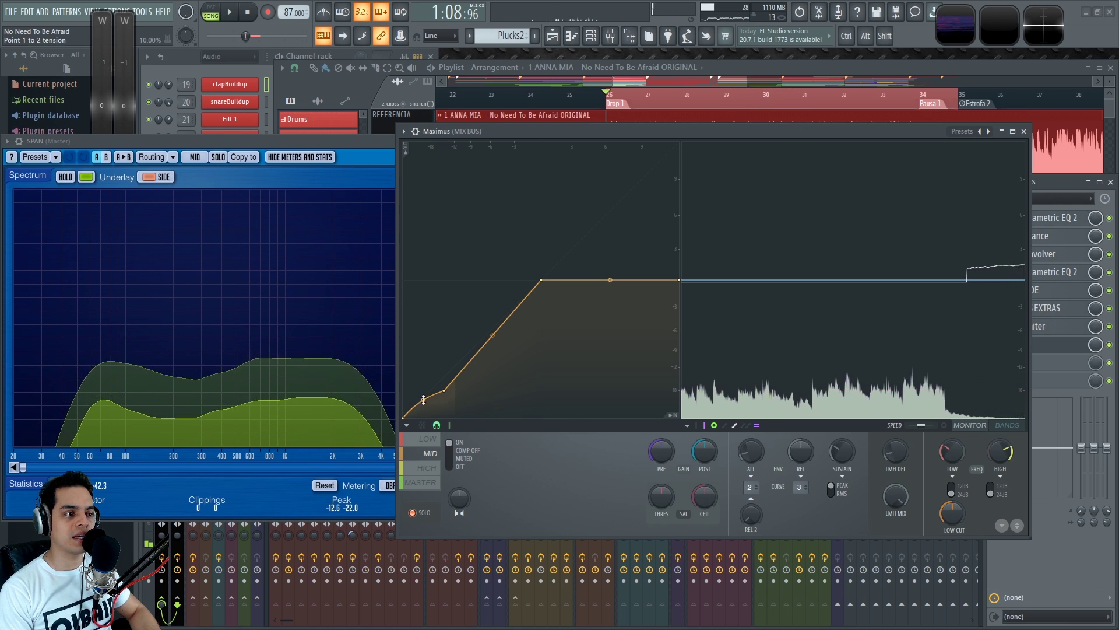
pyautogui.moveTo(447, 395); pyautogui.dragTo(438, 388)
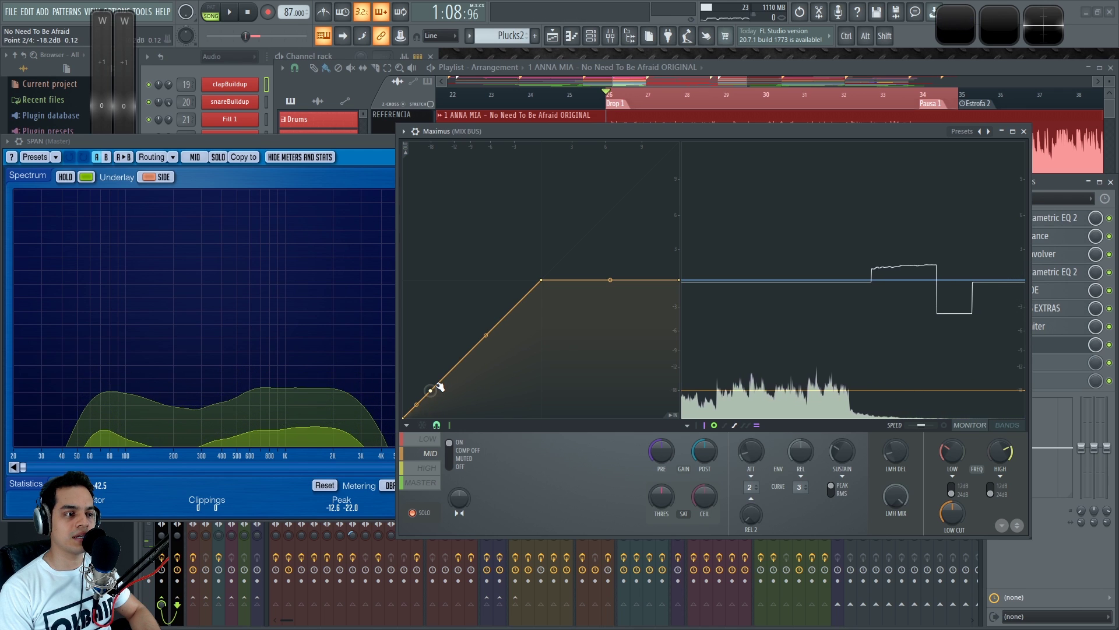
pyautogui.press('space')
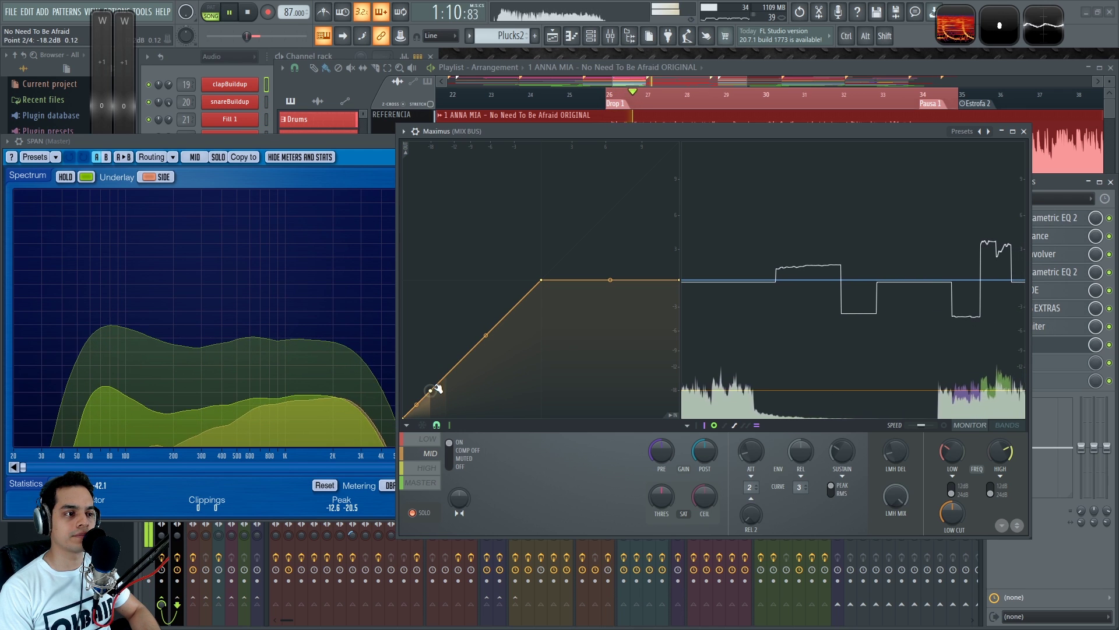
pyautogui.press('space')
# Lower the upper knee of the mid band's compression curve for gentle compression, comparing its shape with the low band's curve.
pyautogui.moveTo(538, 286); pyautogui.dragTo(542, 321)
pyautogui.moveTo(486, 355); pyautogui.dragTo(486, 352)
pyautogui.click(432, 440)
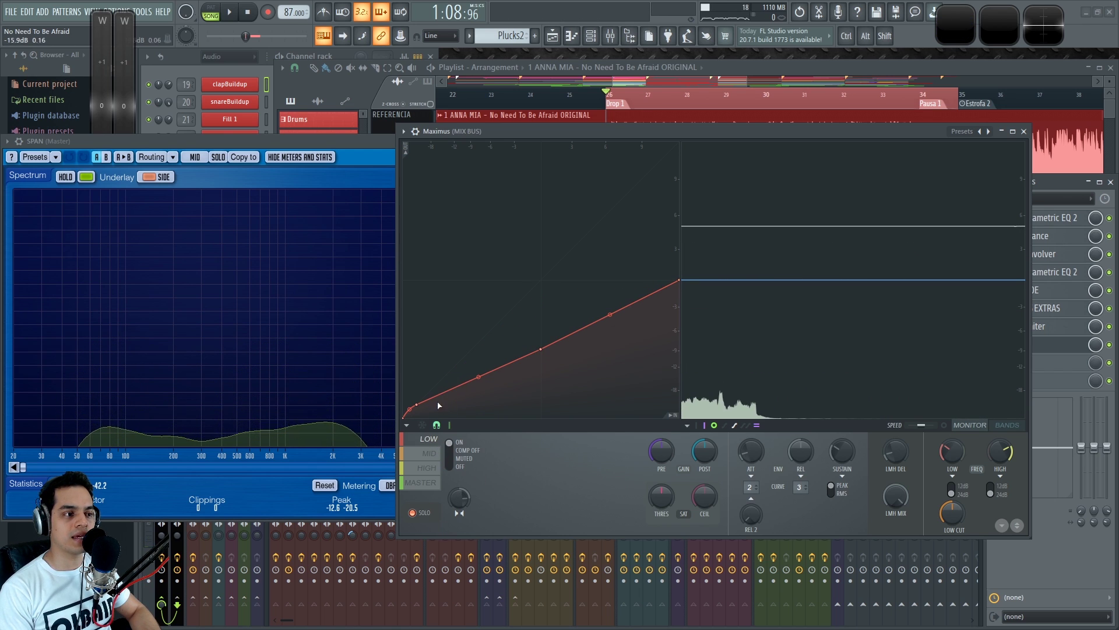
pyautogui.click(431, 453)
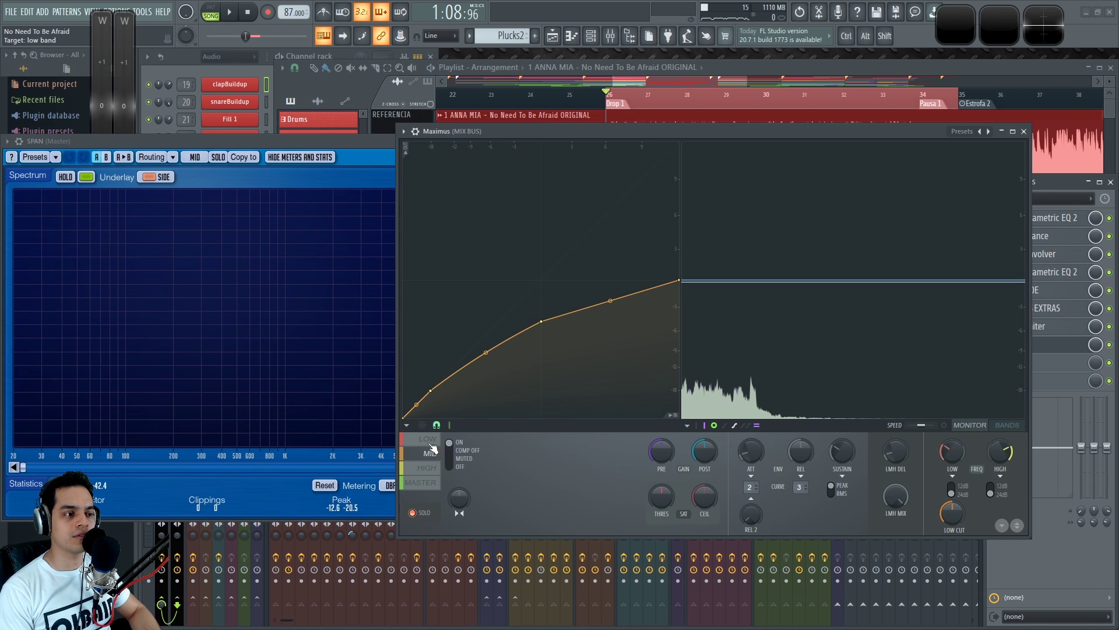
pyautogui.click(431, 441)
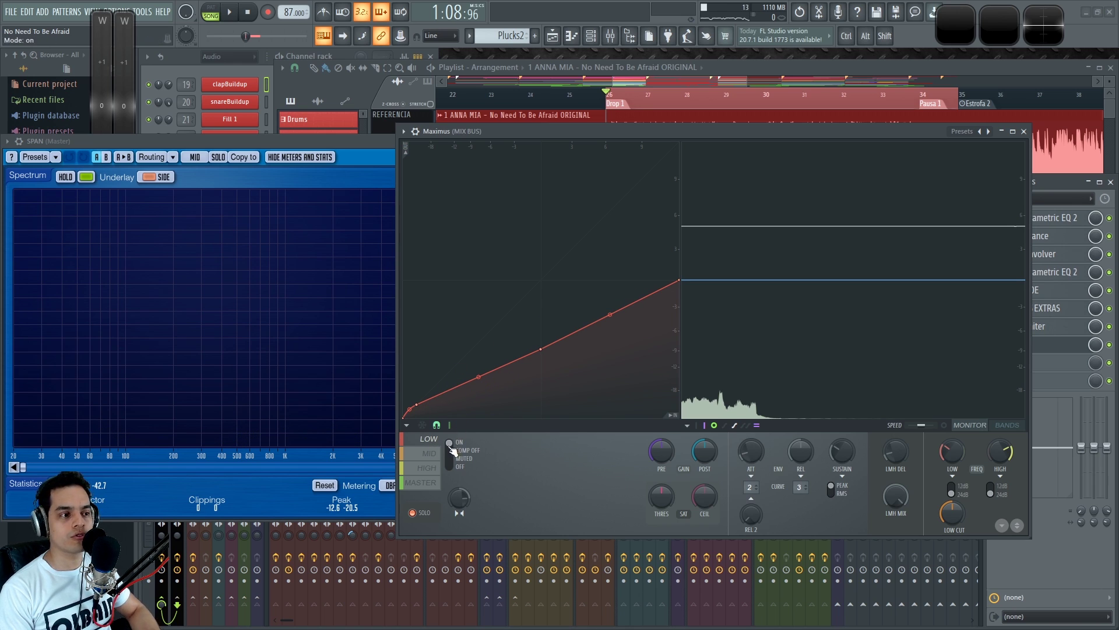
pyautogui.click(430, 453)
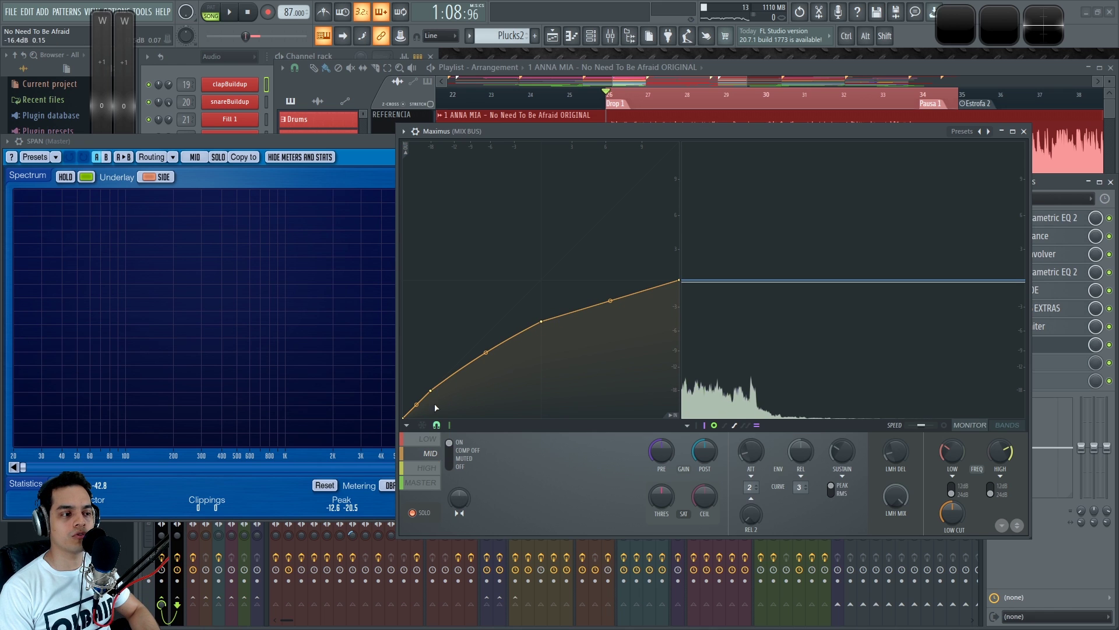
# Play the soloed mid band while trying stereo separation amounts, set it to 16% separated, and stop playback.
pyautogui.press('space')
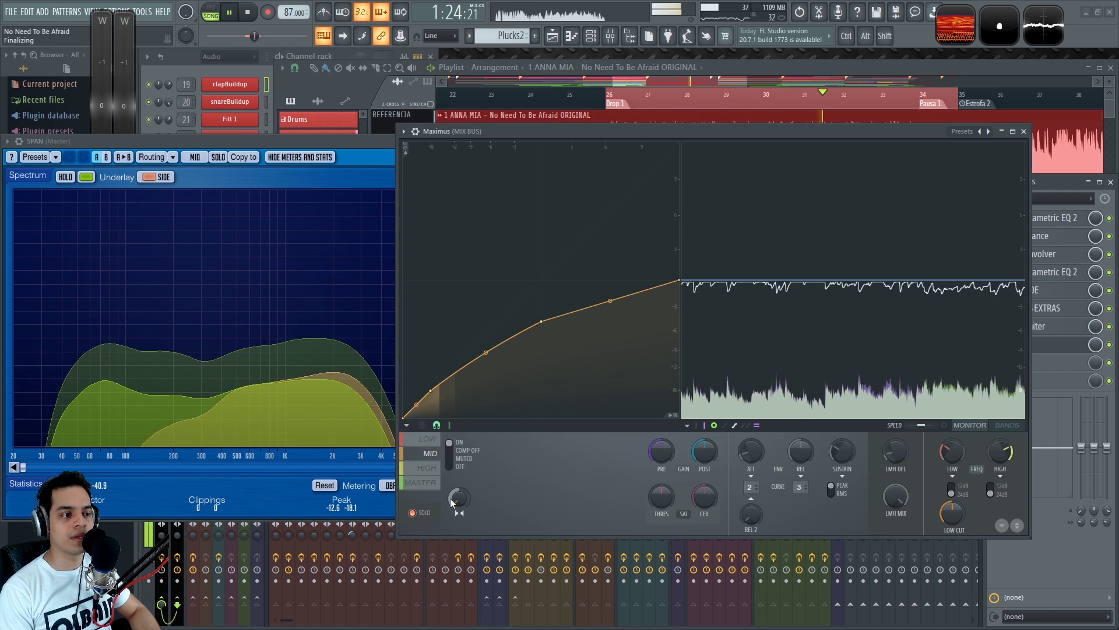
pyautogui.press('space')
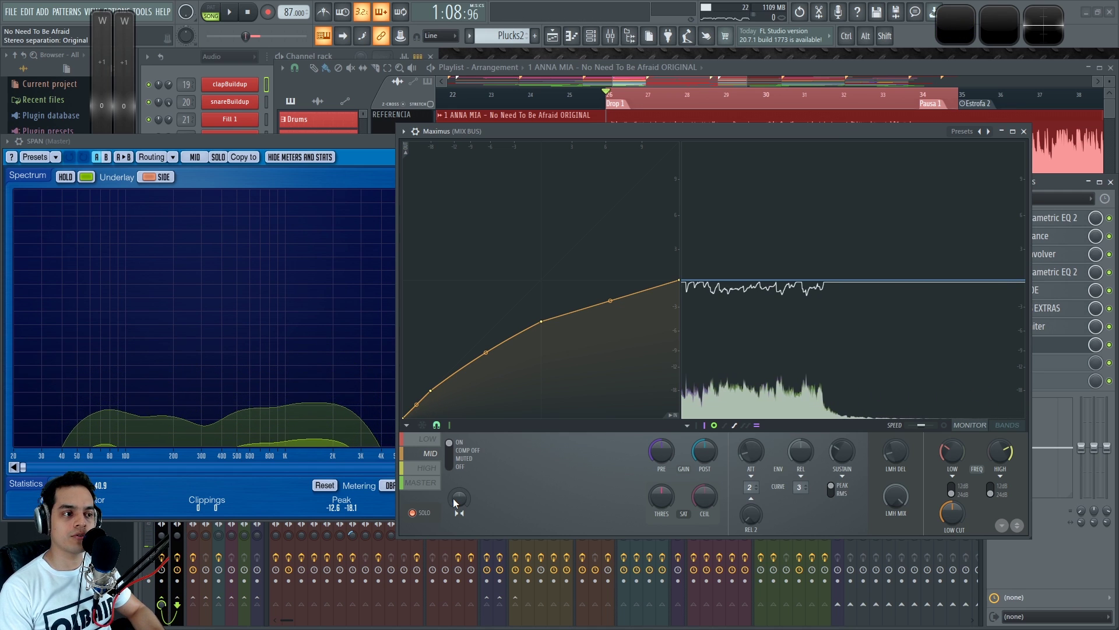
pyautogui.press('space')
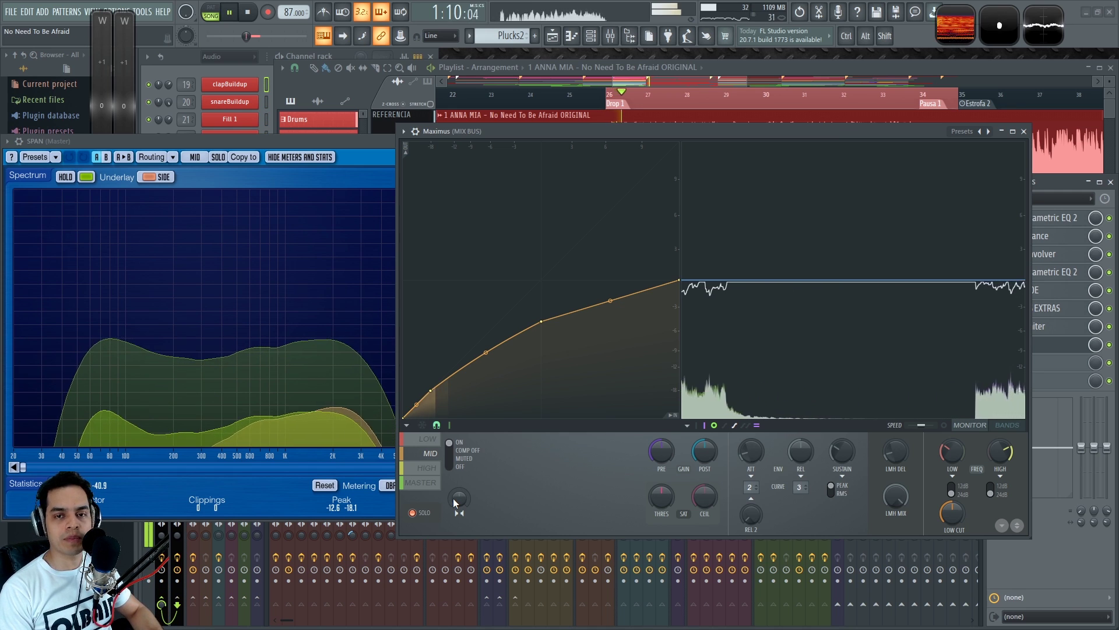
pyautogui.moveTo(454, 498); pyautogui.dragTo(453, 480)
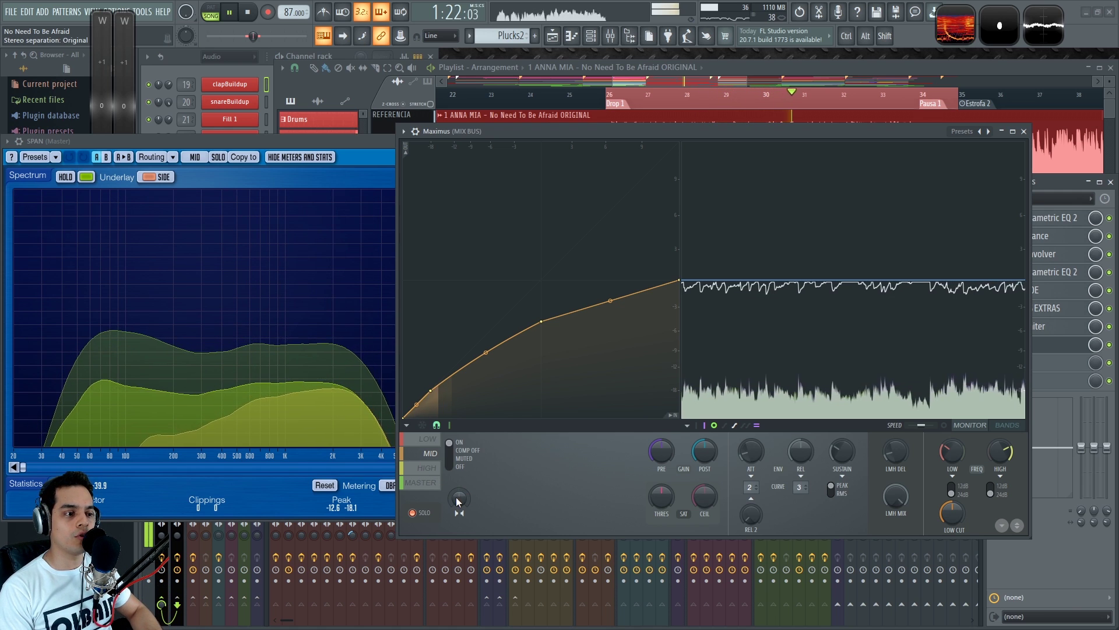
pyautogui.moveTo(459, 500); pyautogui.dragTo(459, 508)
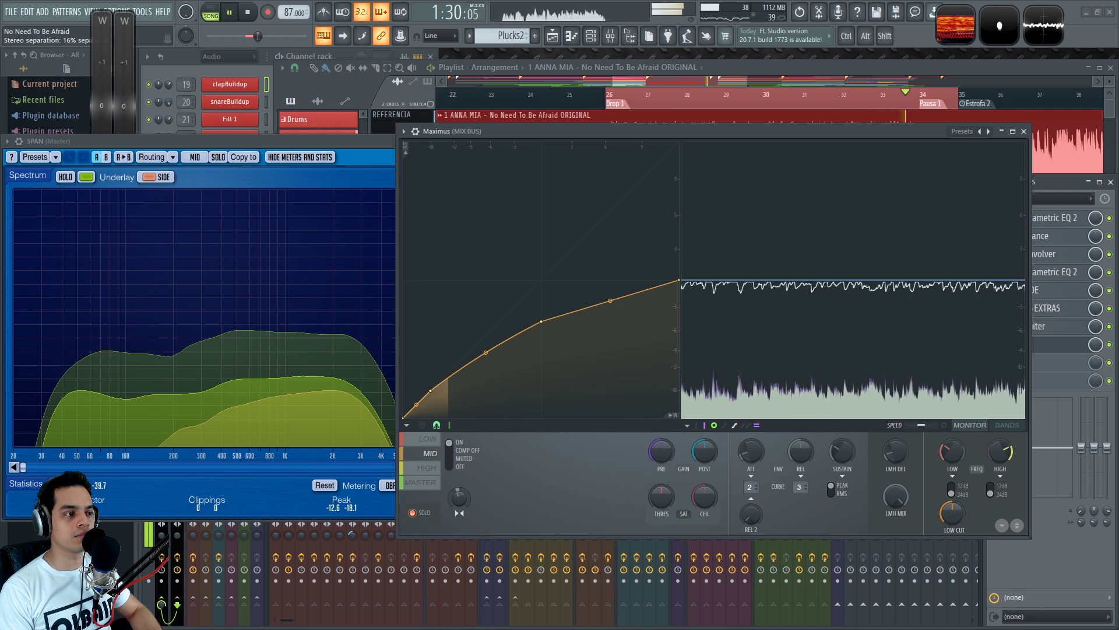
pyautogui.press('space')
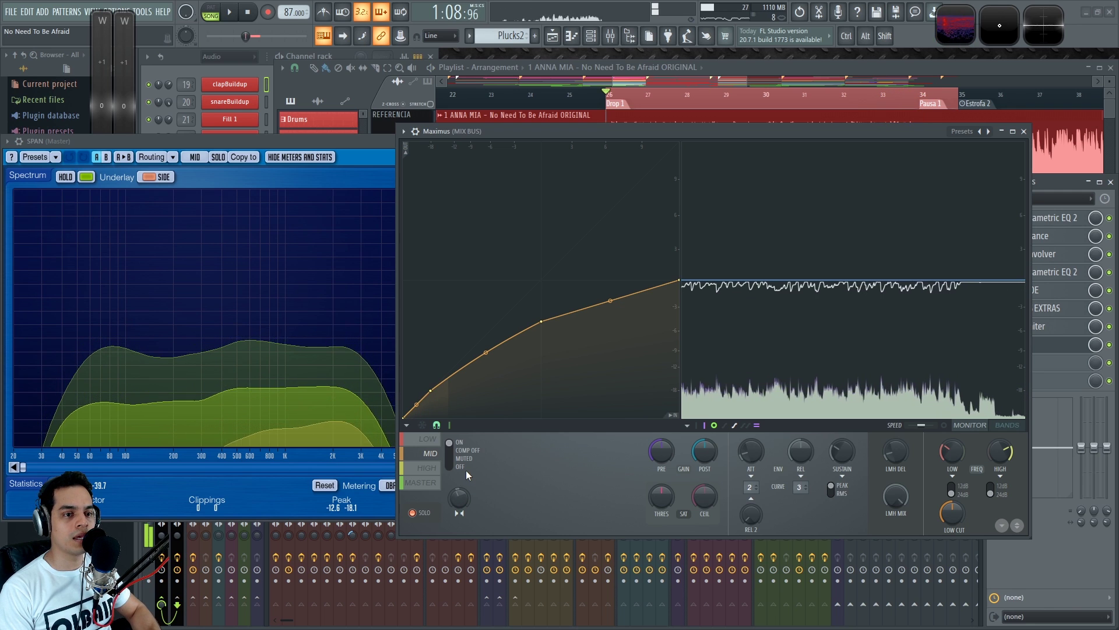
# Play the high band soloed and add a lower point to its compression curve at about -18.2 dB.
pyautogui.click(426, 467)
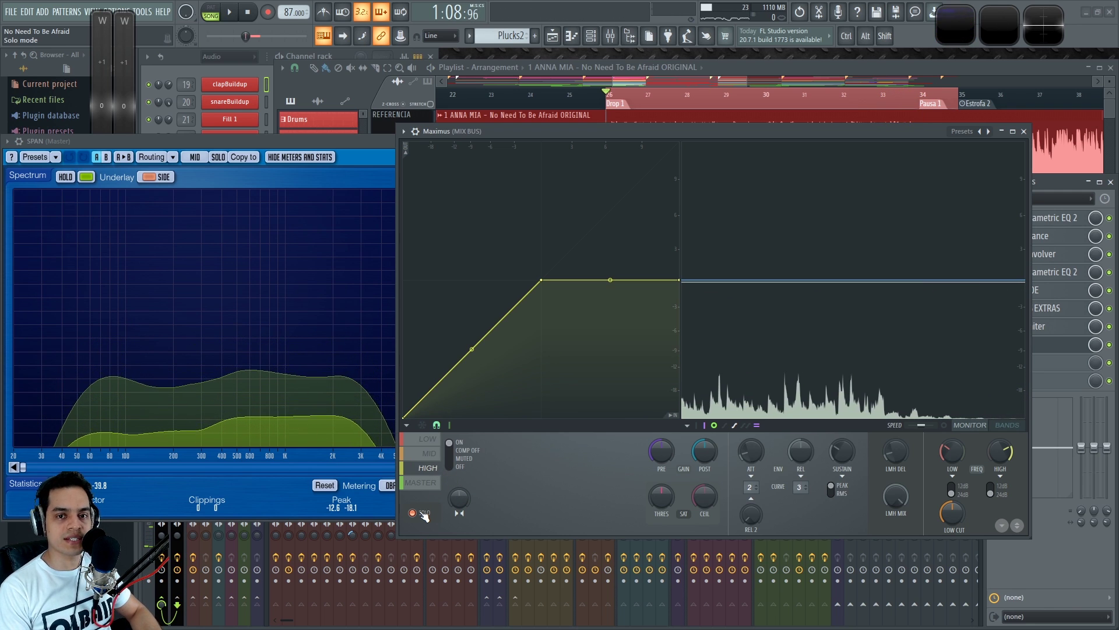
pyautogui.press('space')
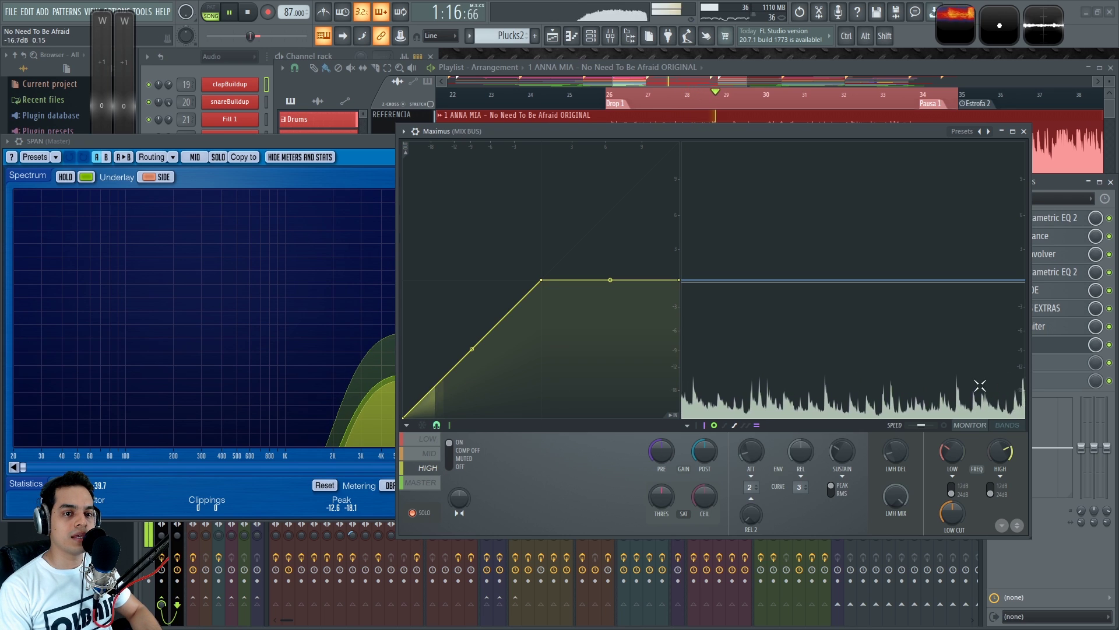
pyautogui.rightClick(416, 391)
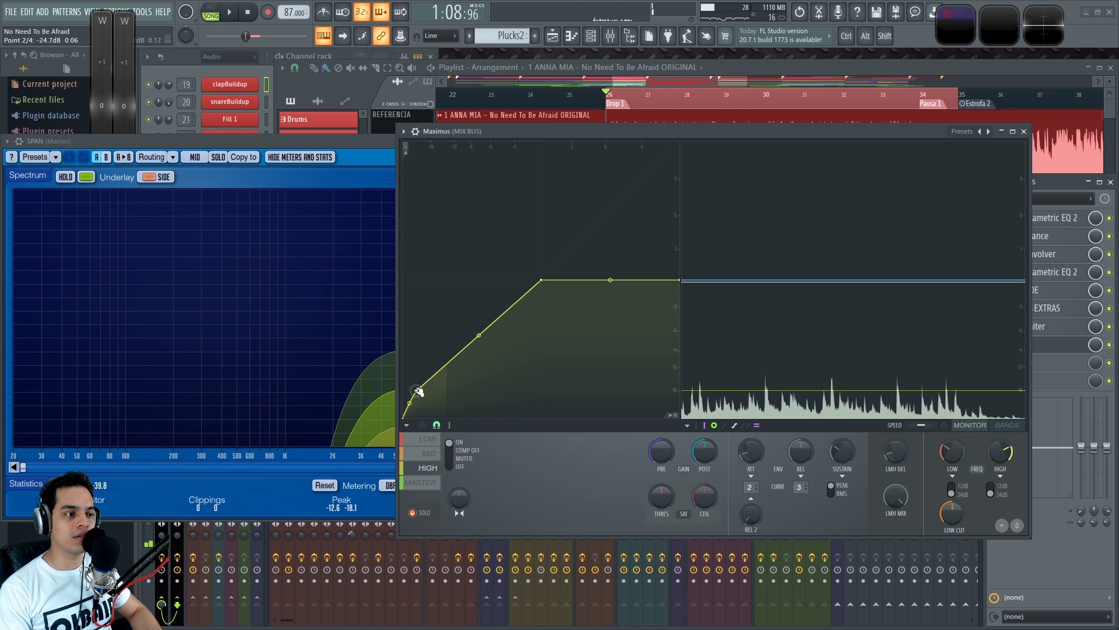
pyautogui.moveTo(419, 394); pyautogui.dragTo(428, 393)
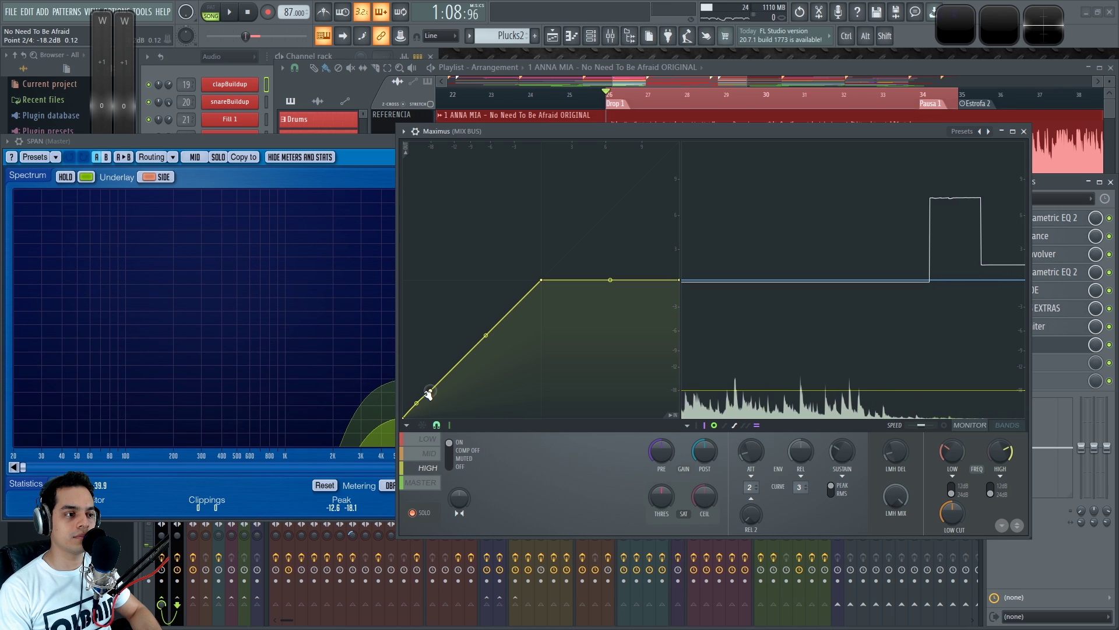
pyautogui.press('space')
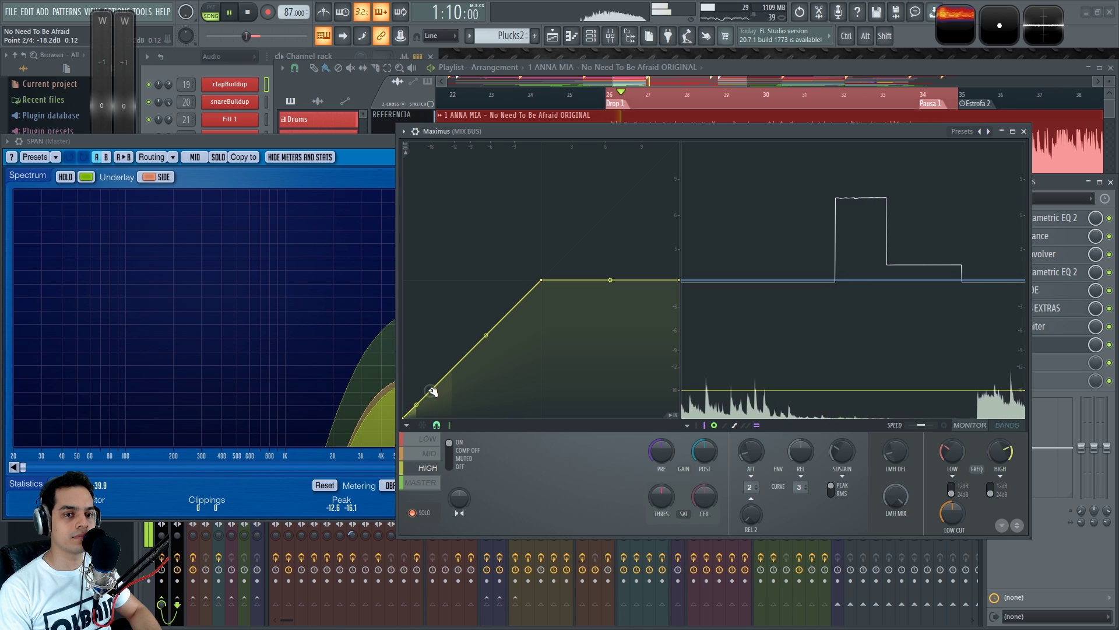
# Lower the upper knee and lower point of the high band's compression curve during playback, comparing it with the mid band, and stop playback.
pyautogui.moveTo(541, 280); pyautogui.dragTo(542, 321)
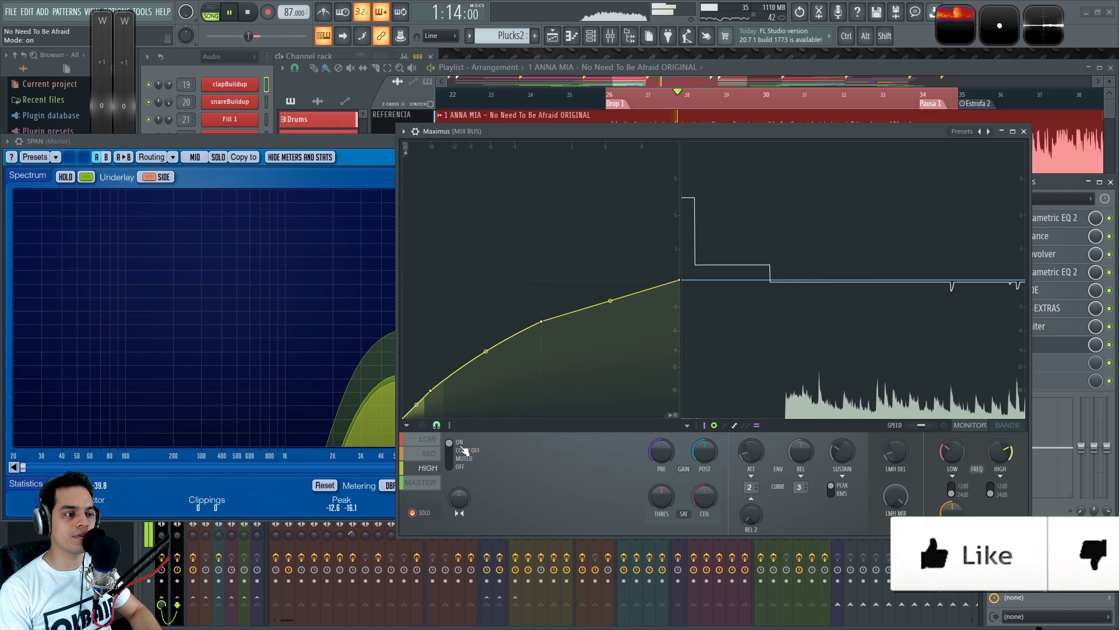
pyautogui.click(430, 454)
pyautogui.click(427, 468)
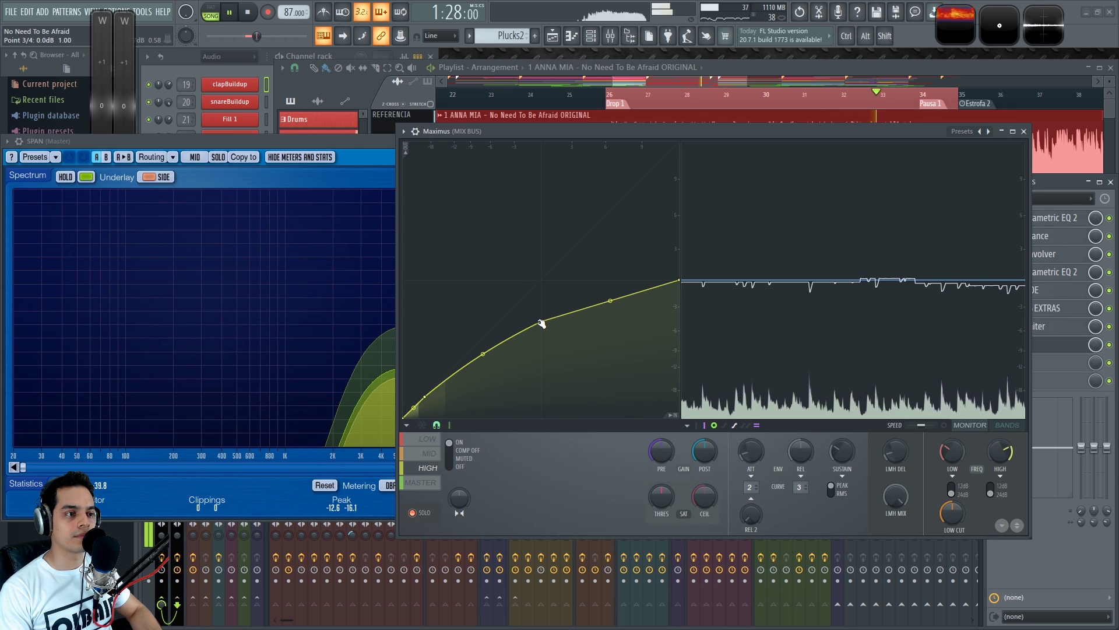
pyautogui.press('space')
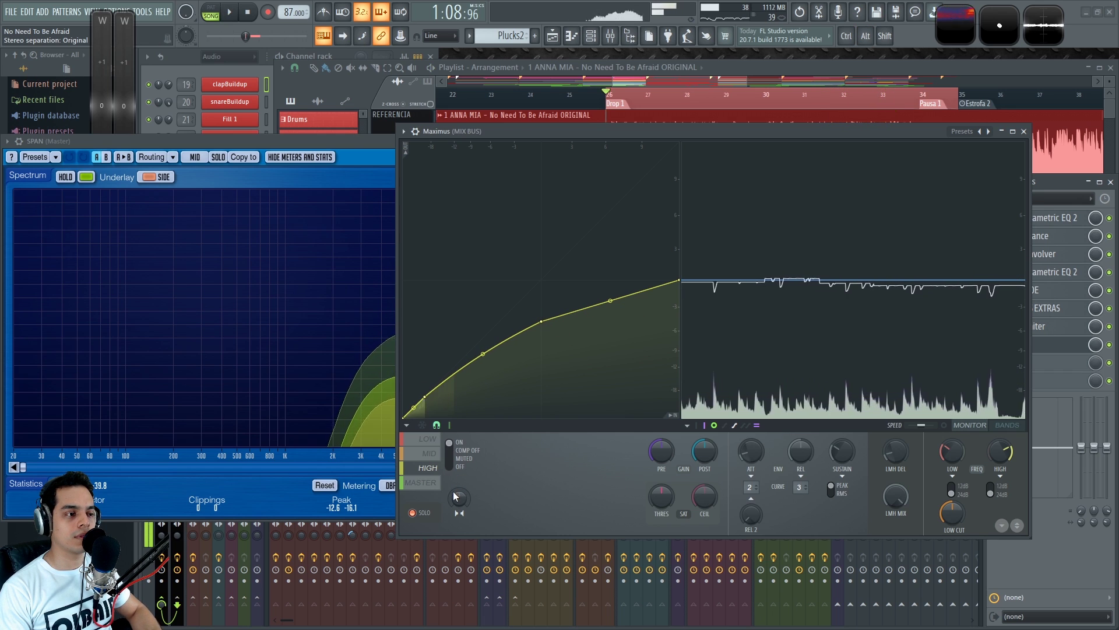
# Move Maximus to reveal more of SPAN, set the high band's stereo separation to 40% separated during playback, and turn off its solo.
pyautogui.moveTo(501, 131); pyautogui.dragTo(572, 124)
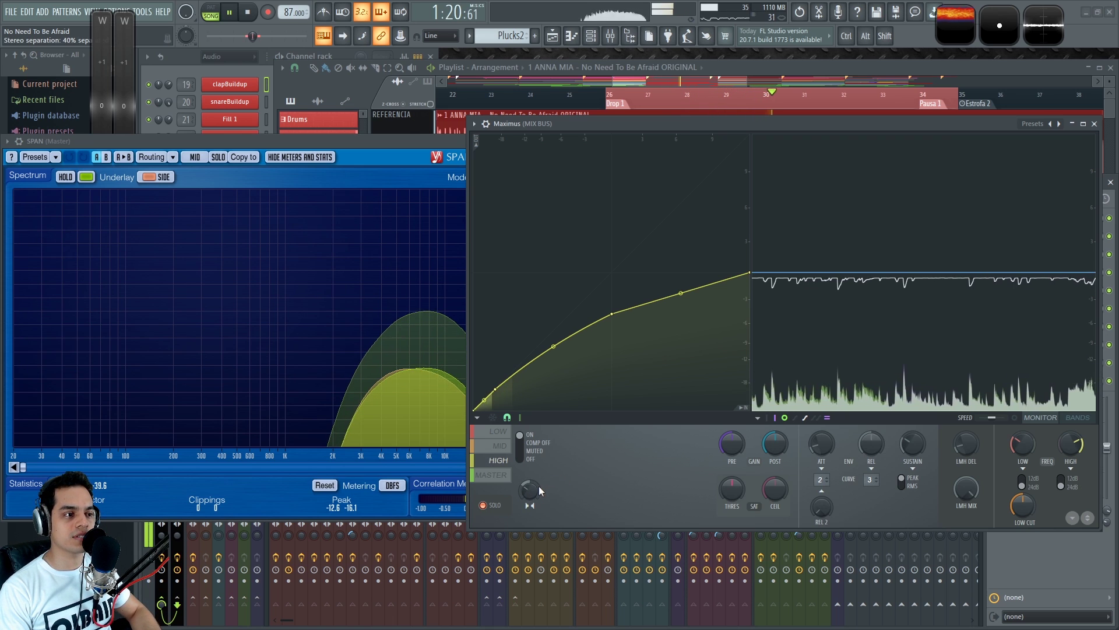
pyautogui.press('space')
pyautogui.click(489, 503)
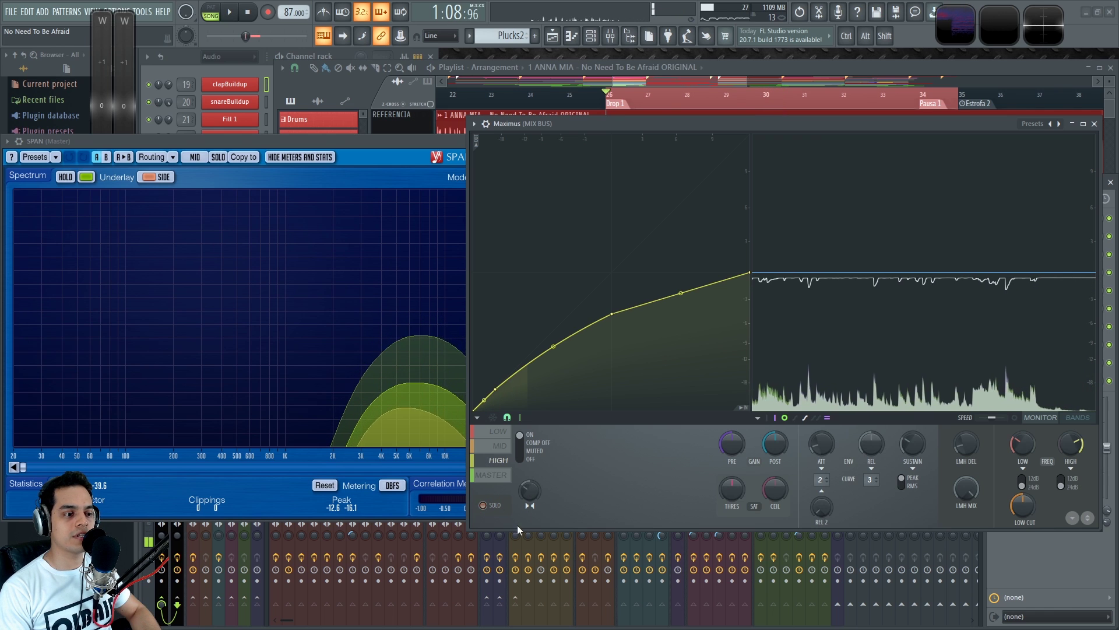
# Close SPAN and reposition Maximus to uncover the MIX BUS effect slots while playing Drop 1 with the full mix.
pyautogui.moveTo(417, 142); pyautogui.dragTo(306, 148)
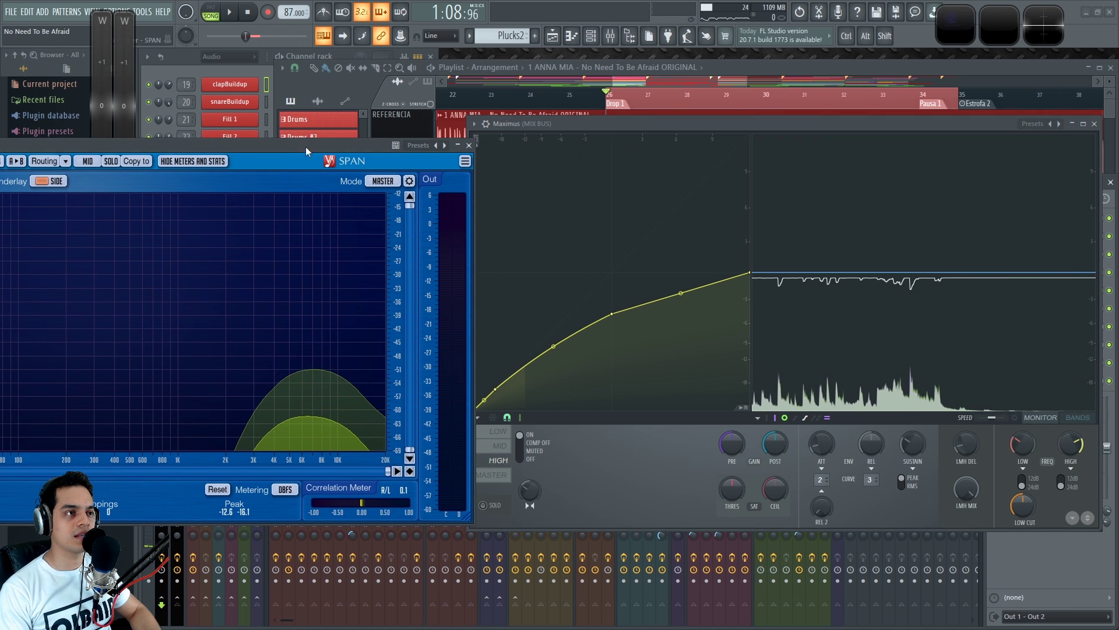
pyautogui.click(463, 149)
pyautogui.moveTo(608, 120); pyautogui.dragTo(403, 104)
pyautogui.press('space')
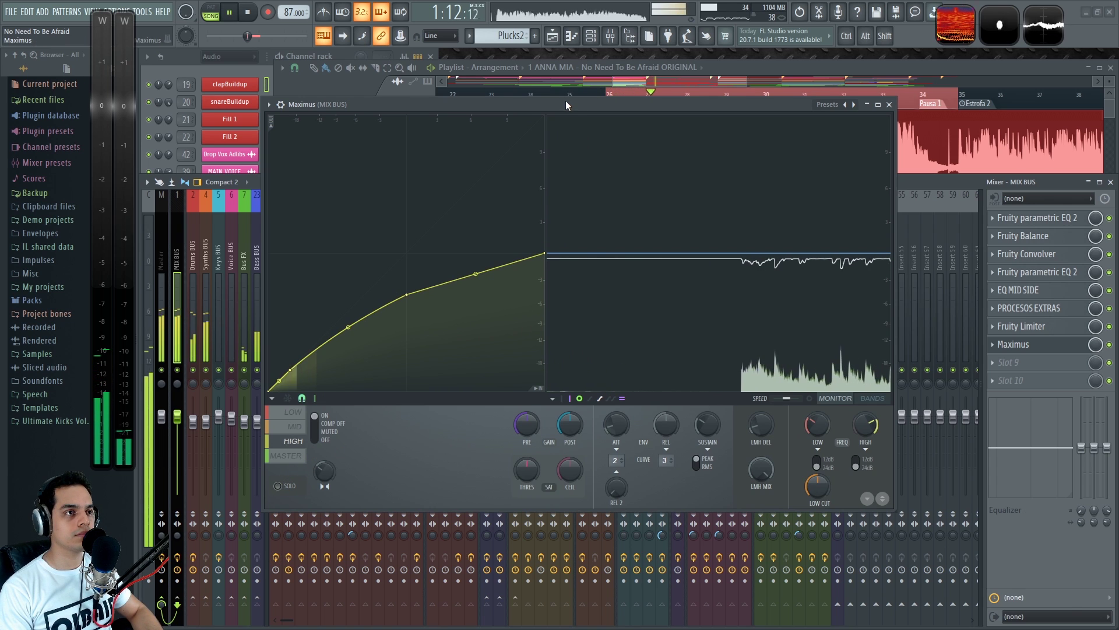
pyautogui.moveTo(561, 101); pyautogui.dragTo(557, 96)
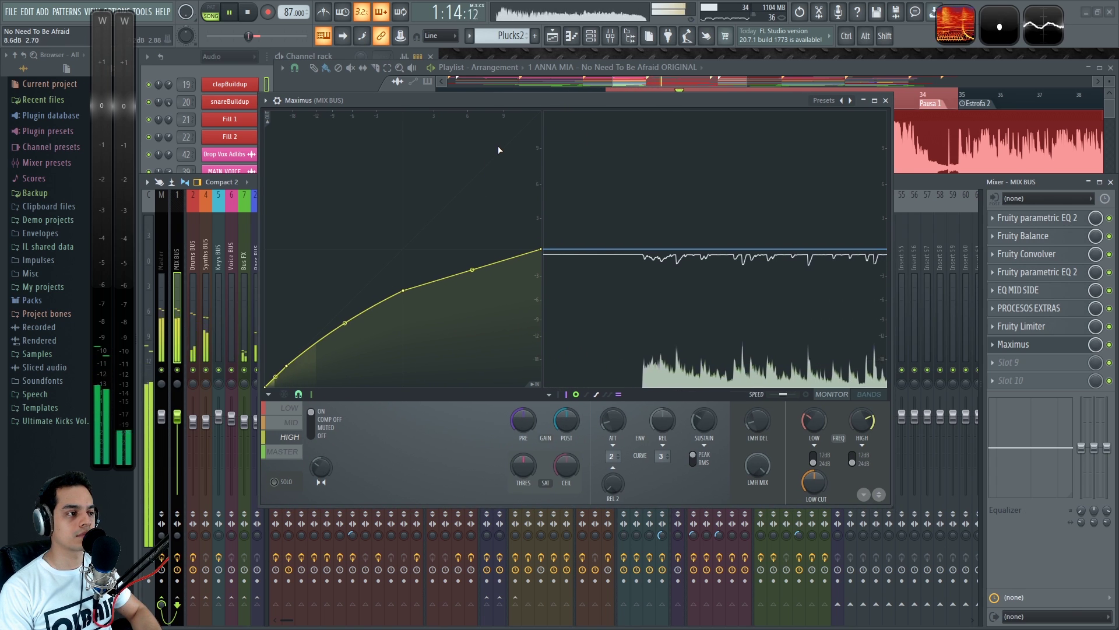
# Play Drop 1 while switching Maximus off and on to compare the full mix, with the master band displayed, and stop playback.
pyautogui.press('space')
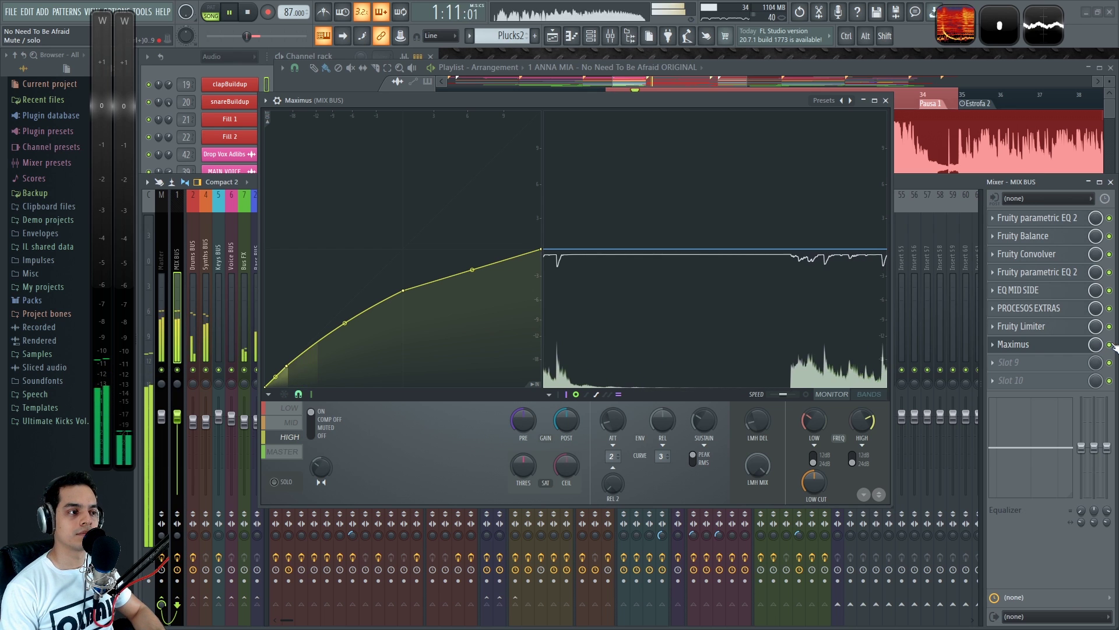
pyautogui.click(1111, 345)
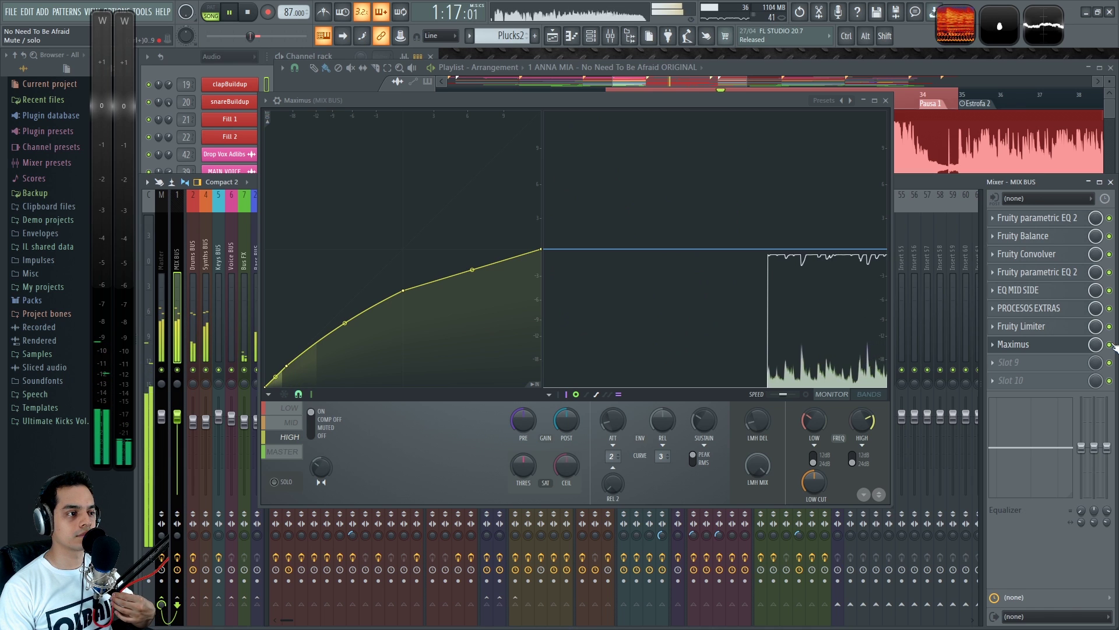
pyautogui.click(1110, 344)
pyautogui.click(284, 452)
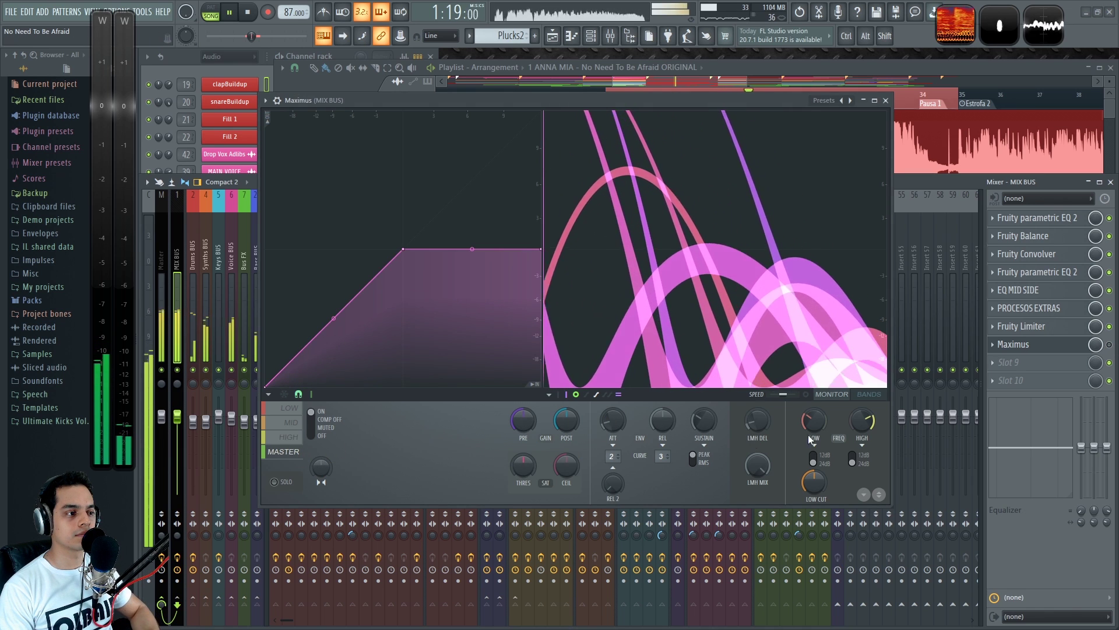
pyautogui.click(1110, 345)
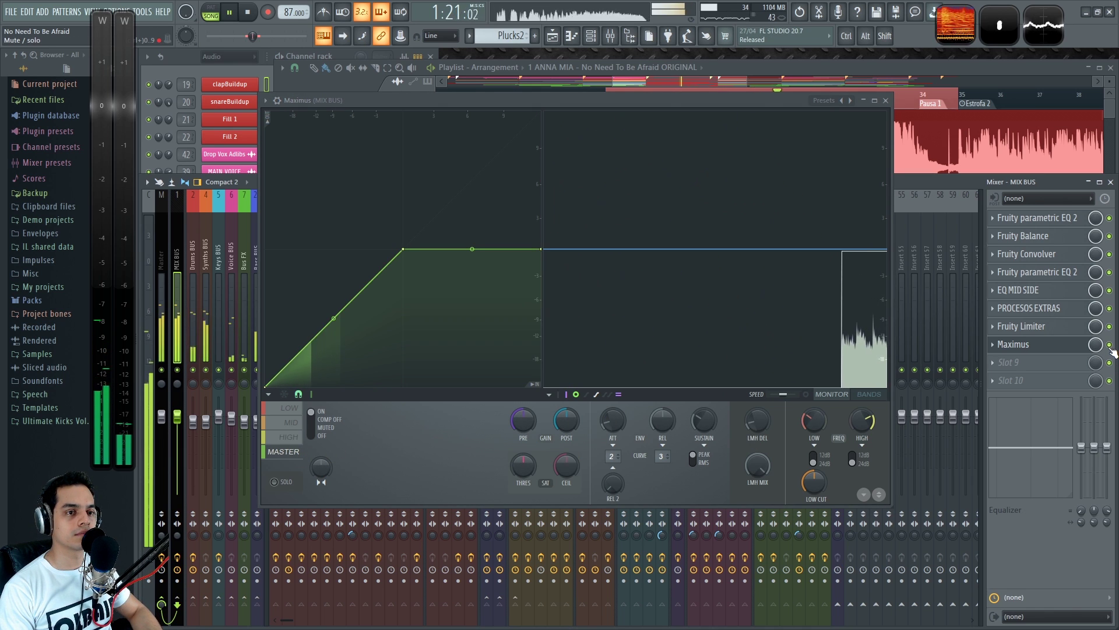
pyautogui.click(1110, 345)
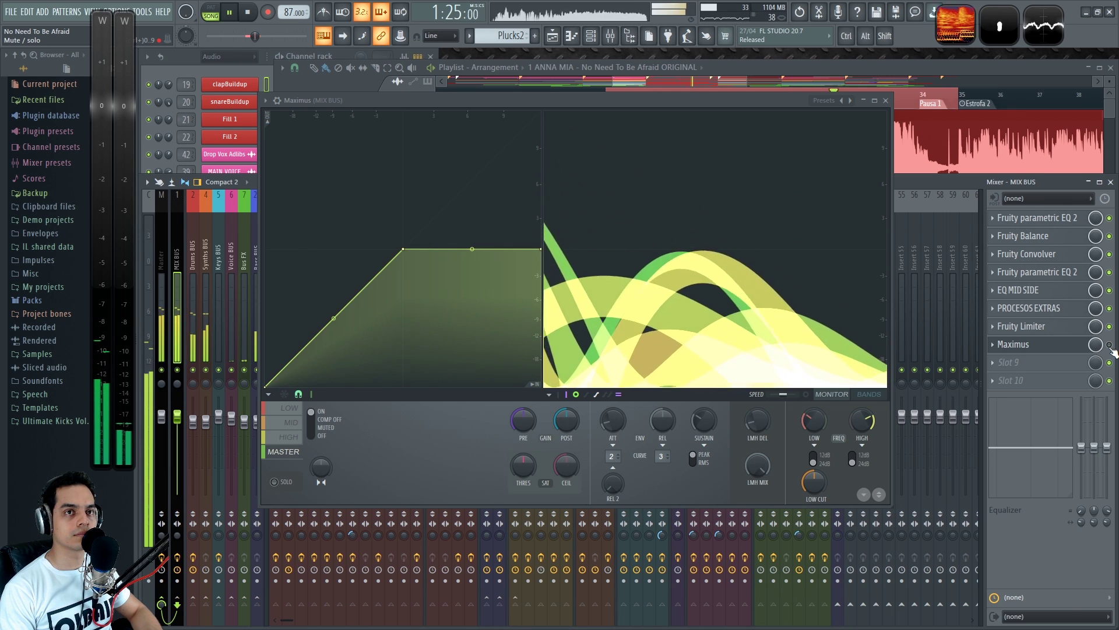
pyautogui.click(1110, 345)
pyautogui.press('space')
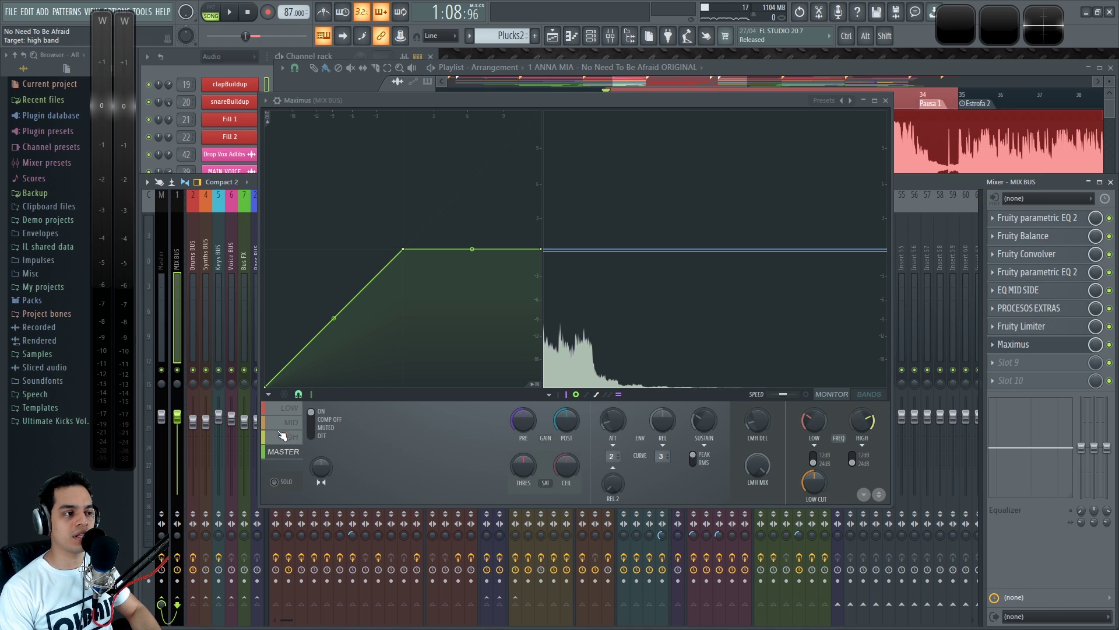
# Display the low band, check its post gain, and play Drop 1 while switching Maximus on and off to compare the mix.
pyautogui.click(291, 414)
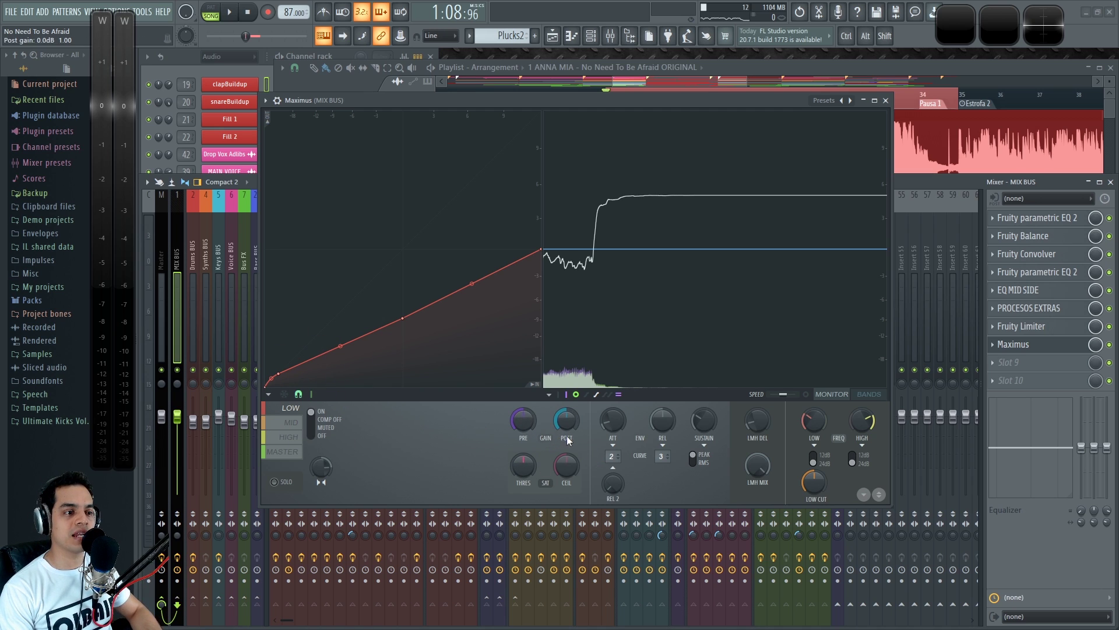
pyautogui.moveTo(567, 420); pyautogui.dragTo(571, 430)
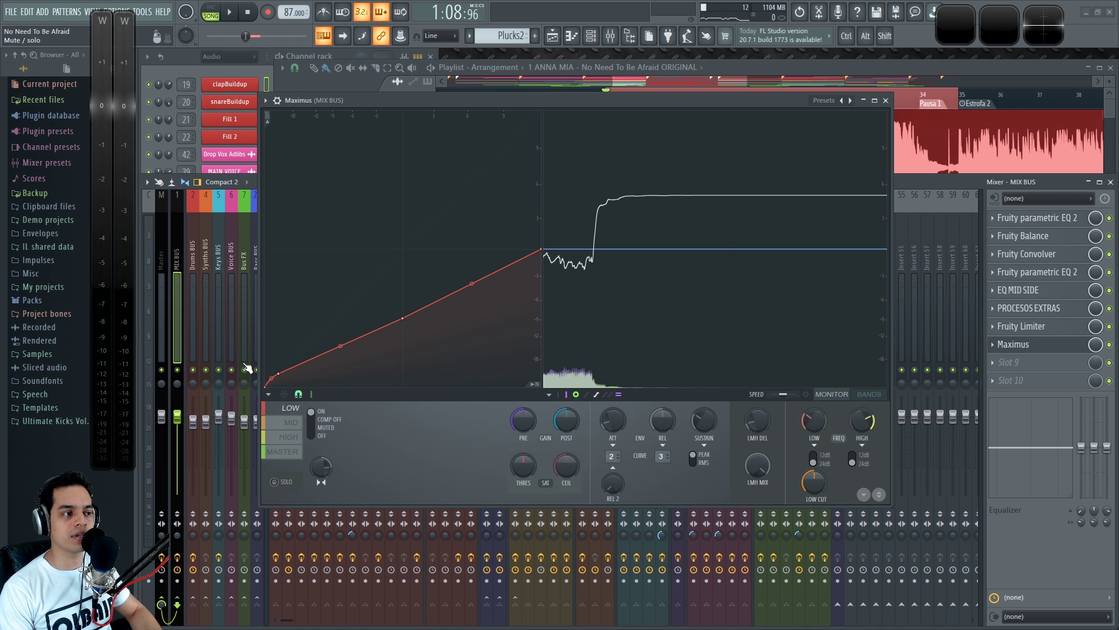
pyautogui.press('space')
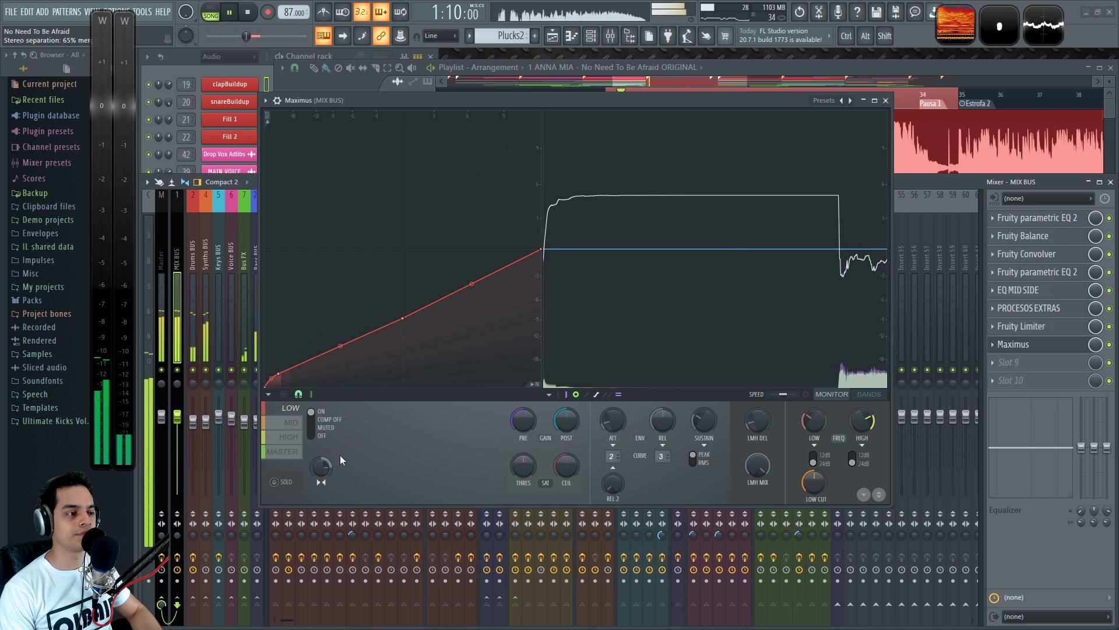
pyautogui.click(1109, 344)
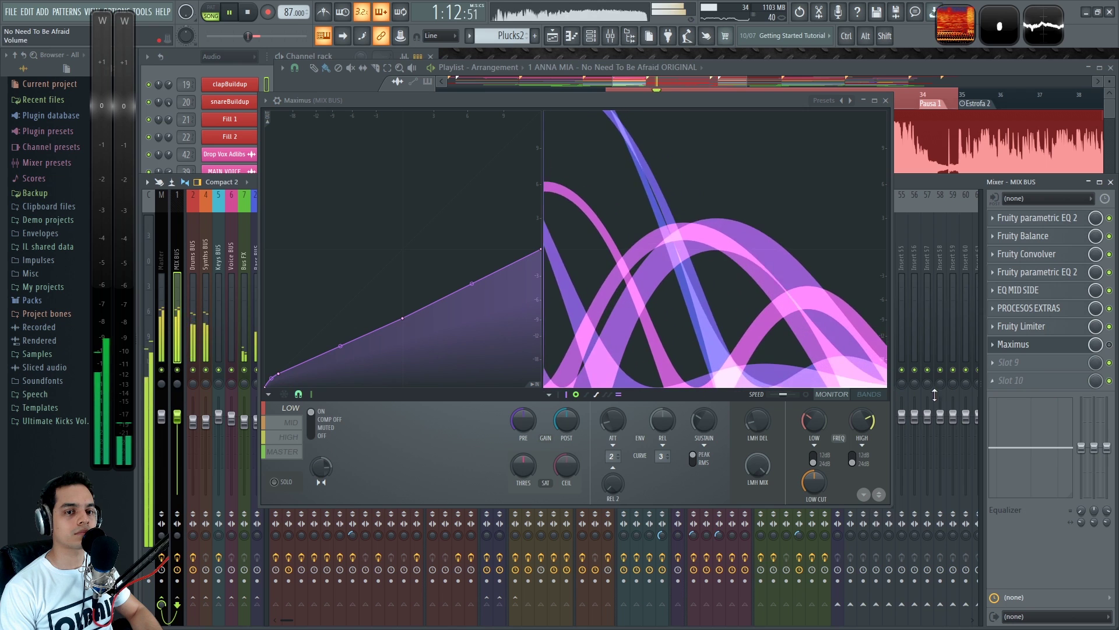
pyautogui.click(1109, 344)
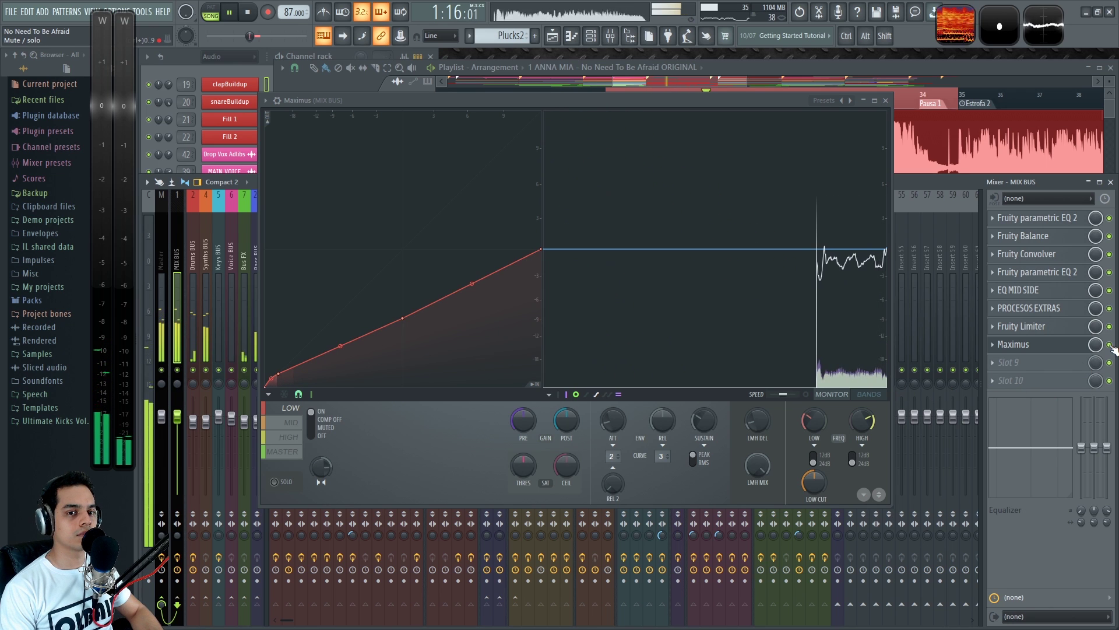
pyautogui.click(1109, 344)
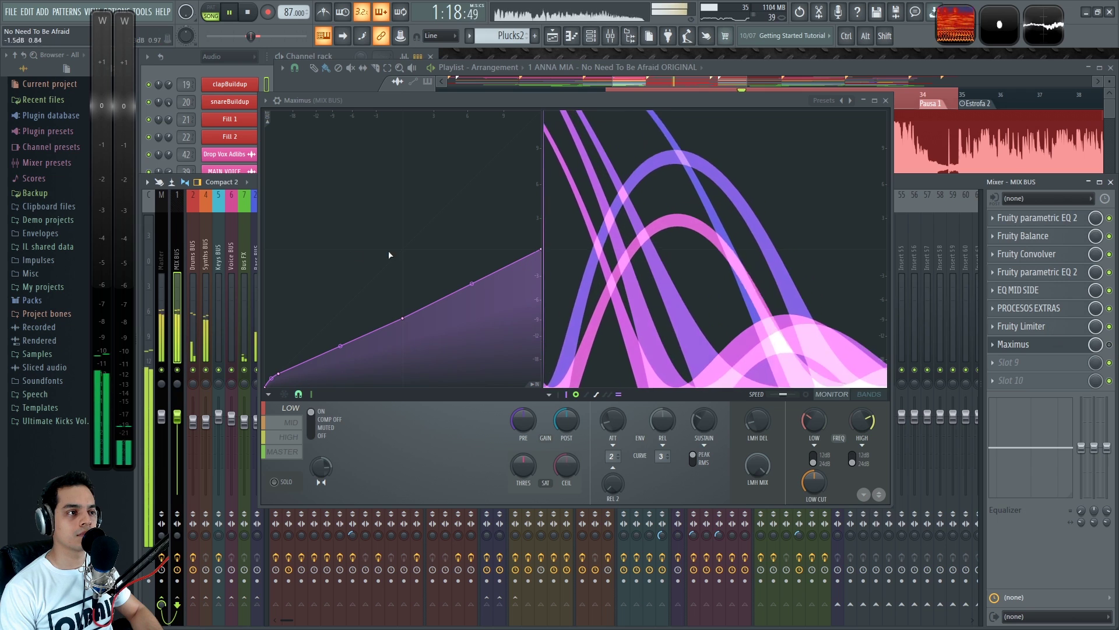
pyautogui.press('space')
# Open SPAN from the Master track and arrange it beside Maximus, keeping the Maximus on/off switch within reach.
pyautogui.click(166, 247)
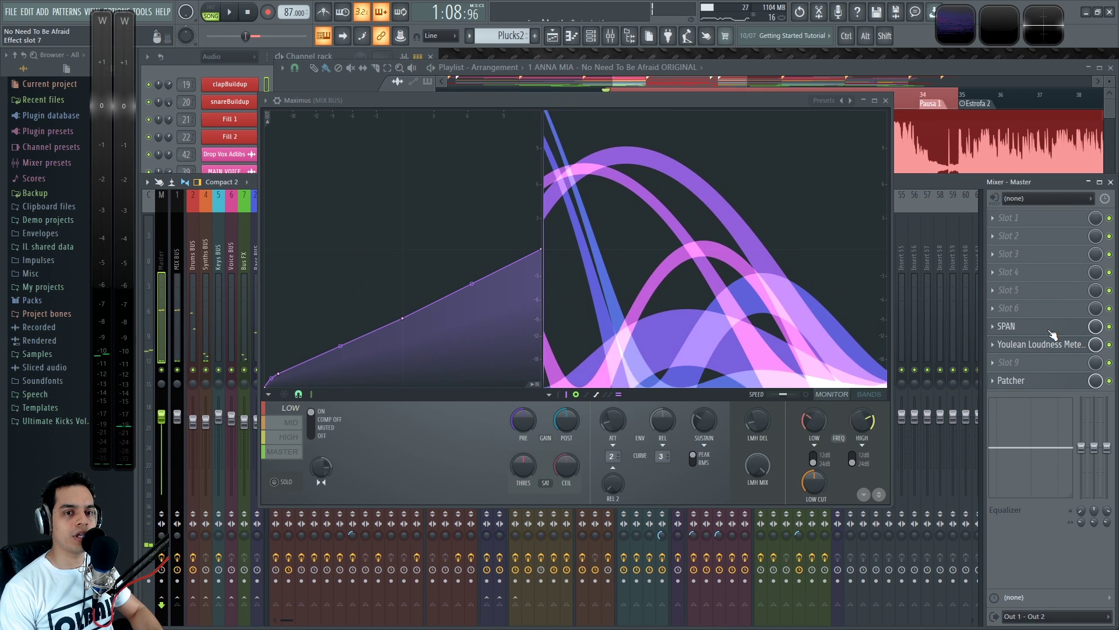
pyautogui.moveTo(201, 145); pyautogui.dragTo(236, 144)
pyautogui.moveTo(479, 100); pyautogui.dragTo(672, 129)
pyautogui.moveTo(441, 147); pyautogui.dragTo(306, 131)
pyautogui.moveTo(631, 124)
pyautogui.mouseDown()
pyautogui.moveTo(645, 125)
pyautogui.moveTo(572, 117)
pyautogui.moveTo(618, 107)
pyautogui.mouseUp()
# Play Drop 1 and compare the low end in SPAN with Maximus on and off, and stop playback.
pyautogui.press('space')
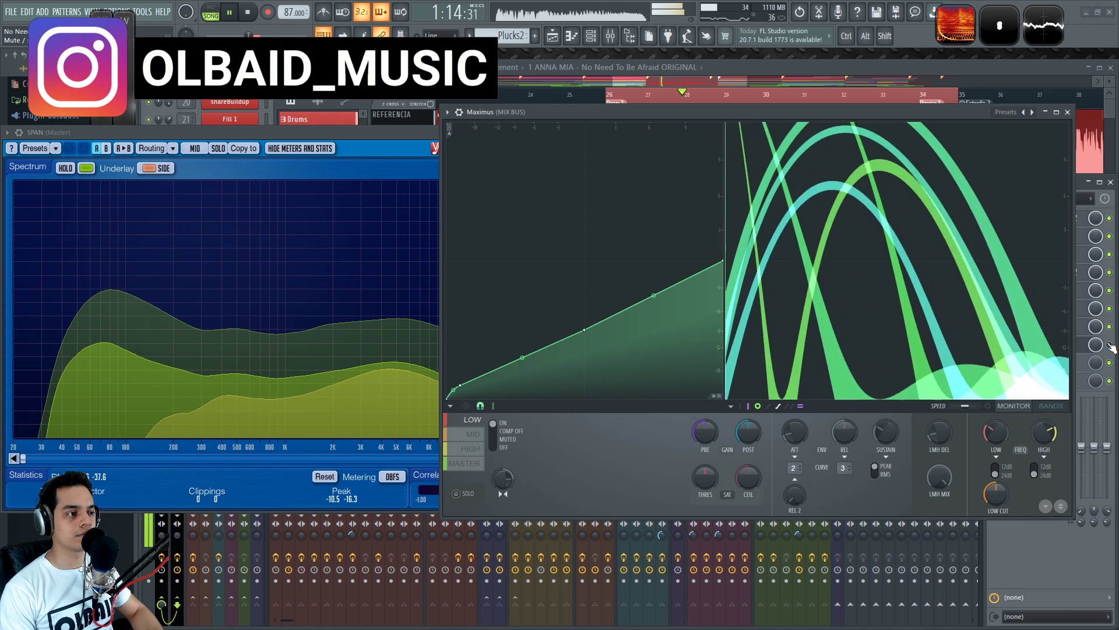
pyautogui.click(1110, 347)
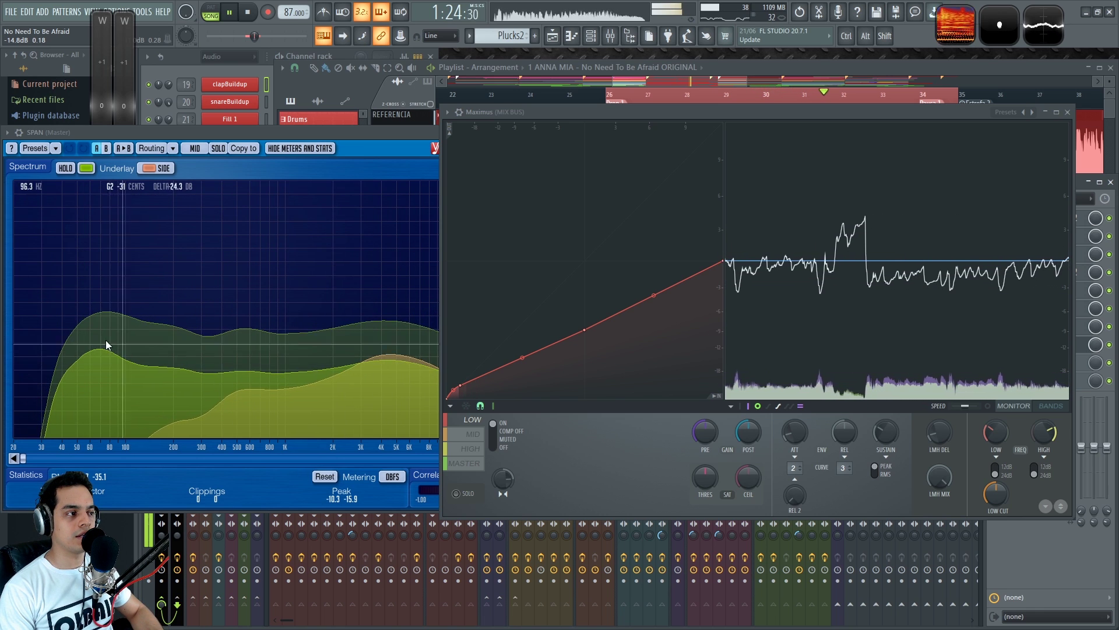
pyautogui.click(1109, 345)
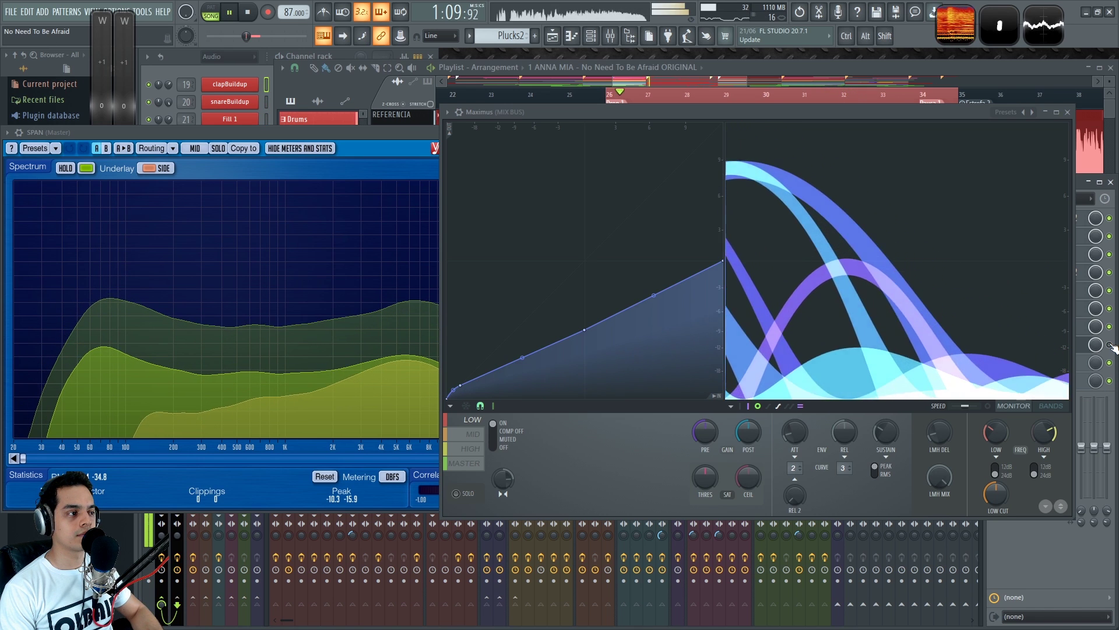
pyautogui.press('space')
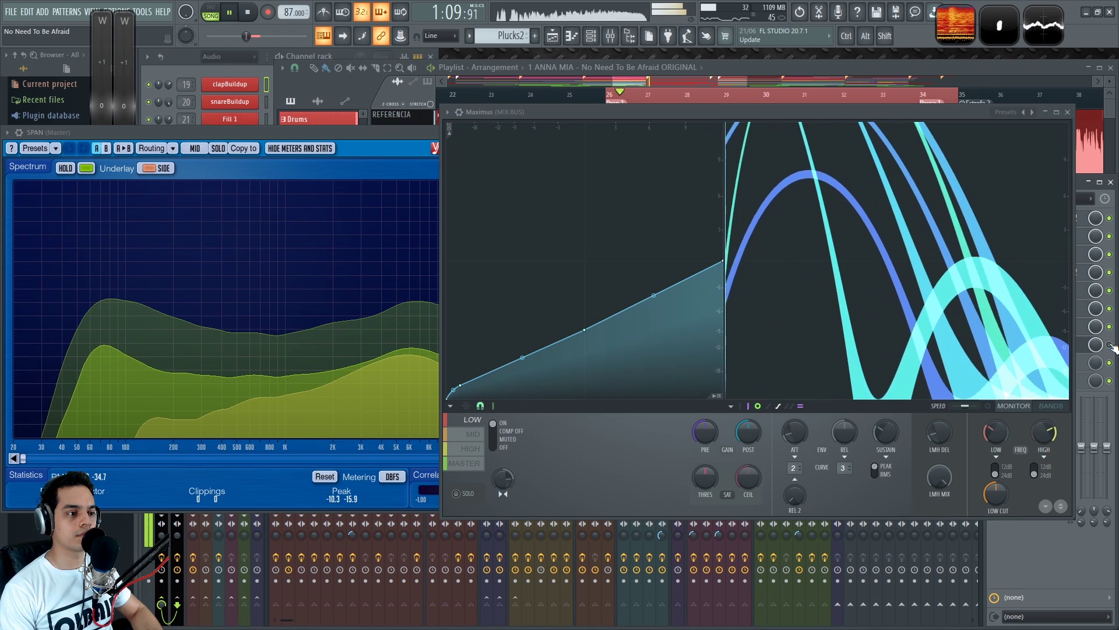
# Display the high band and the master band, and play Drop 1 while switching Maximus on and off against SPAN.
pyautogui.click(481, 452)
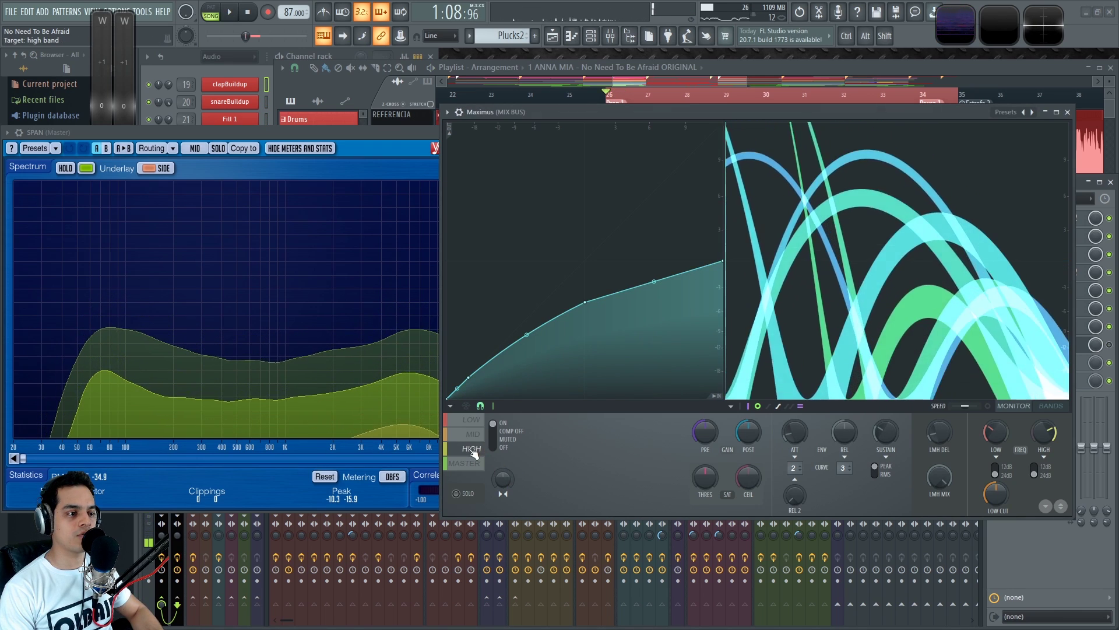
pyautogui.press('space')
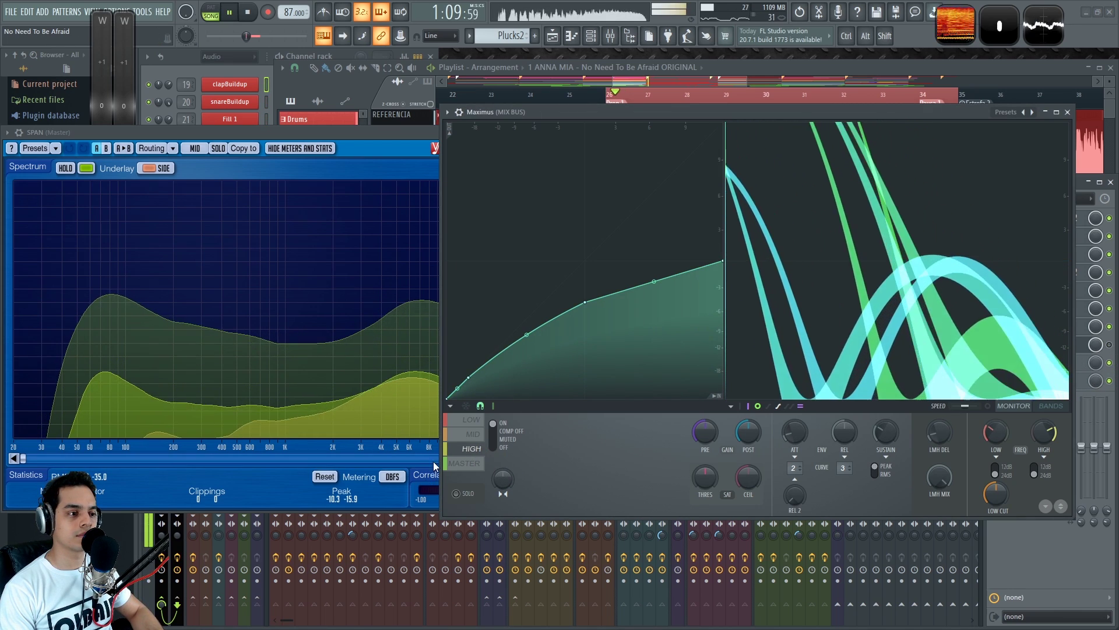
pyautogui.click(465, 463)
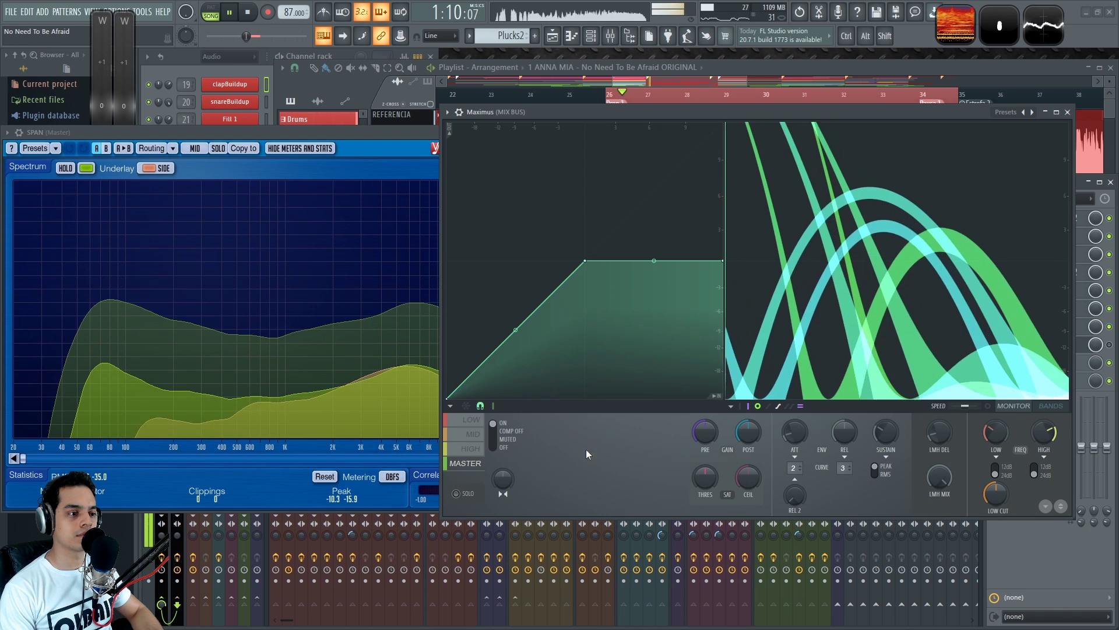
pyautogui.click(1111, 344)
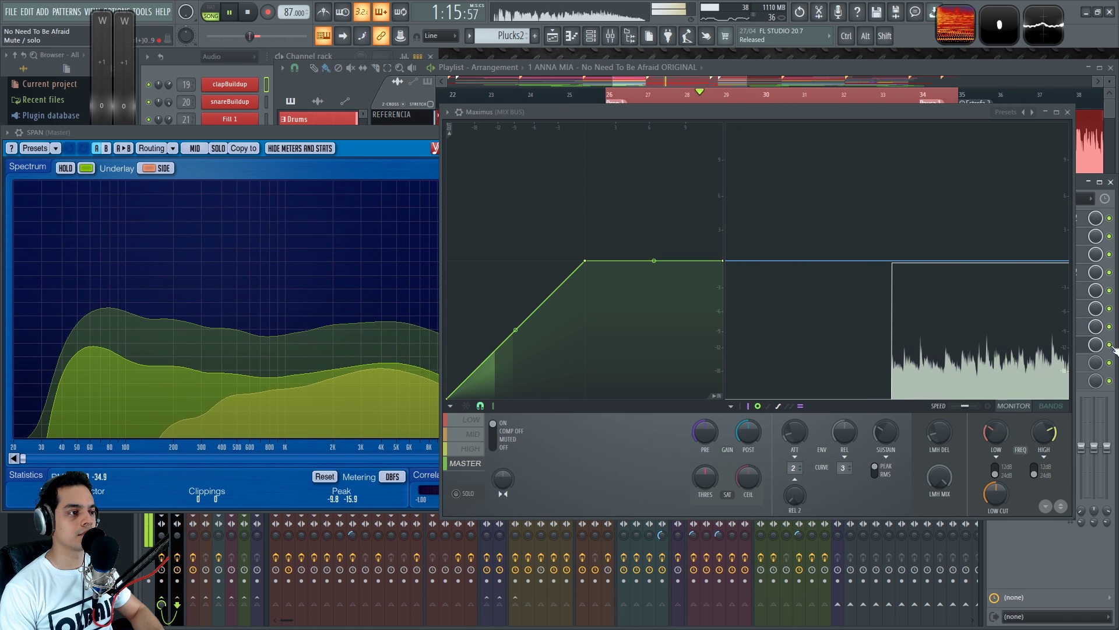
pyautogui.click(1111, 345)
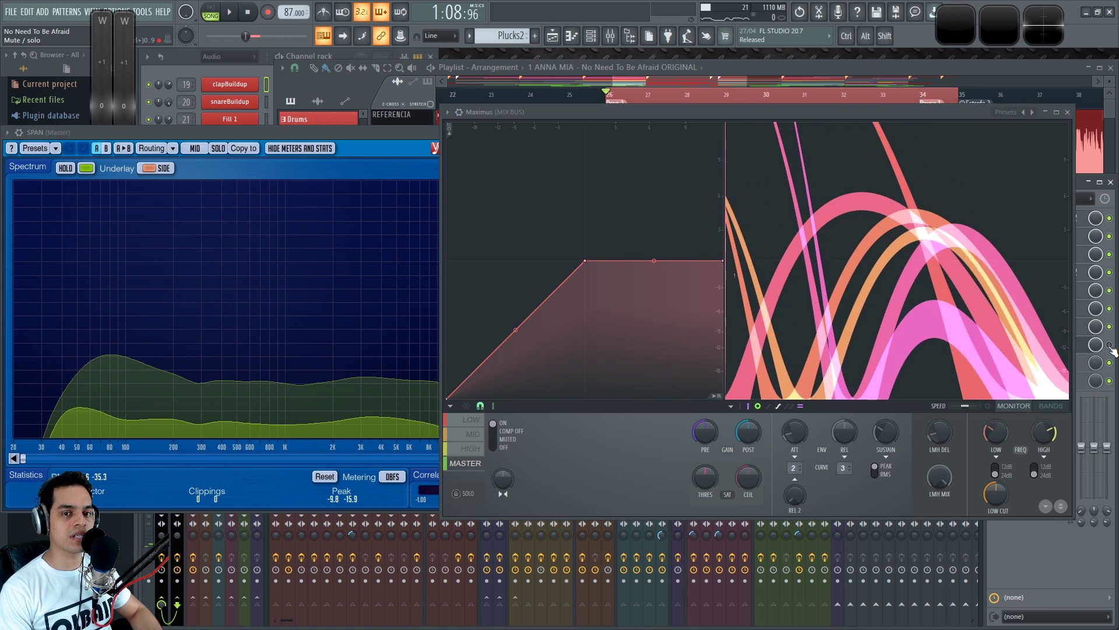
# Replay Drop 1 with the master band displayed, bypass and re-enable Maximus to compare the spectrum, and stop playback.
pyautogui.press('space')
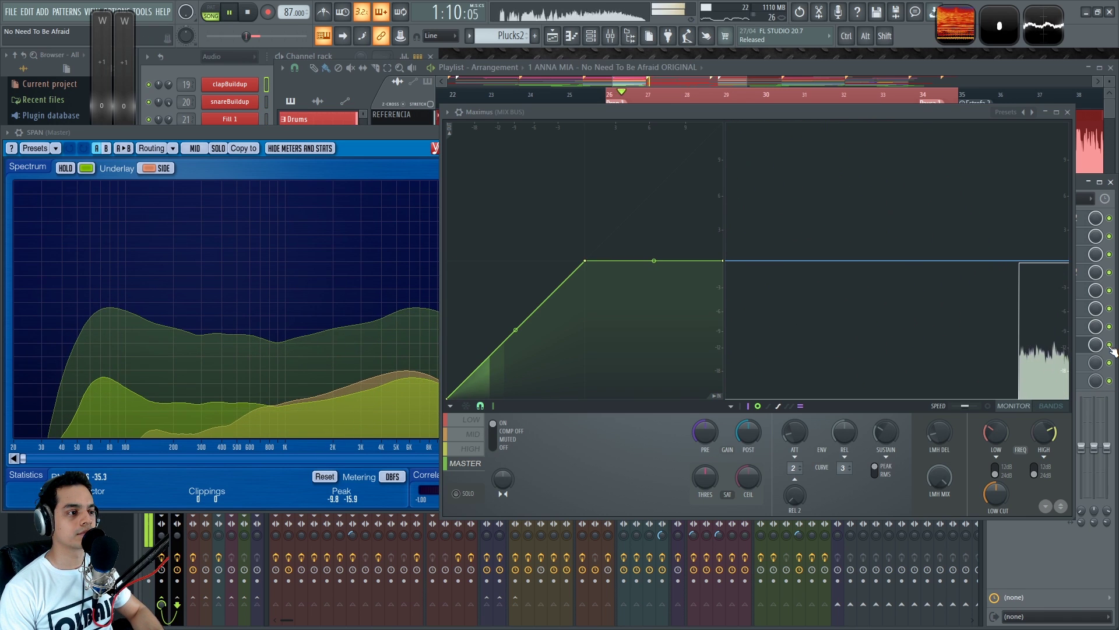
pyautogui.click(1111, 346)
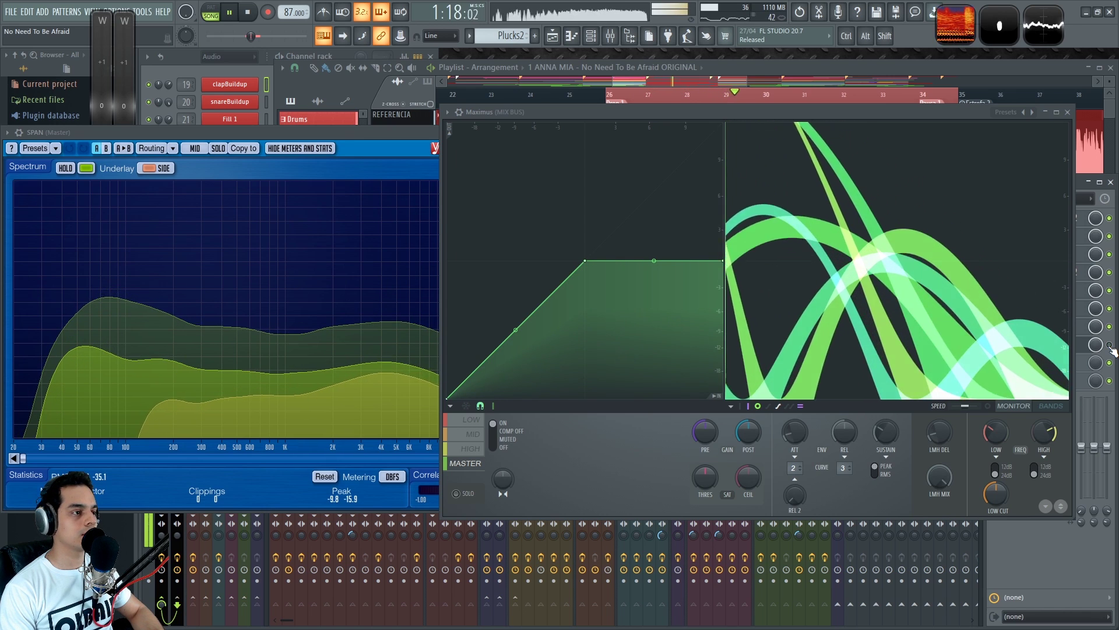
pyautogui.click(1110, 346)
pyautogui.press('space')
# Raise the mid band's pre gain to 1.5 dB and play Drop 1 to hear it against the bypassed mix.
pyautogui.click(474, 434)
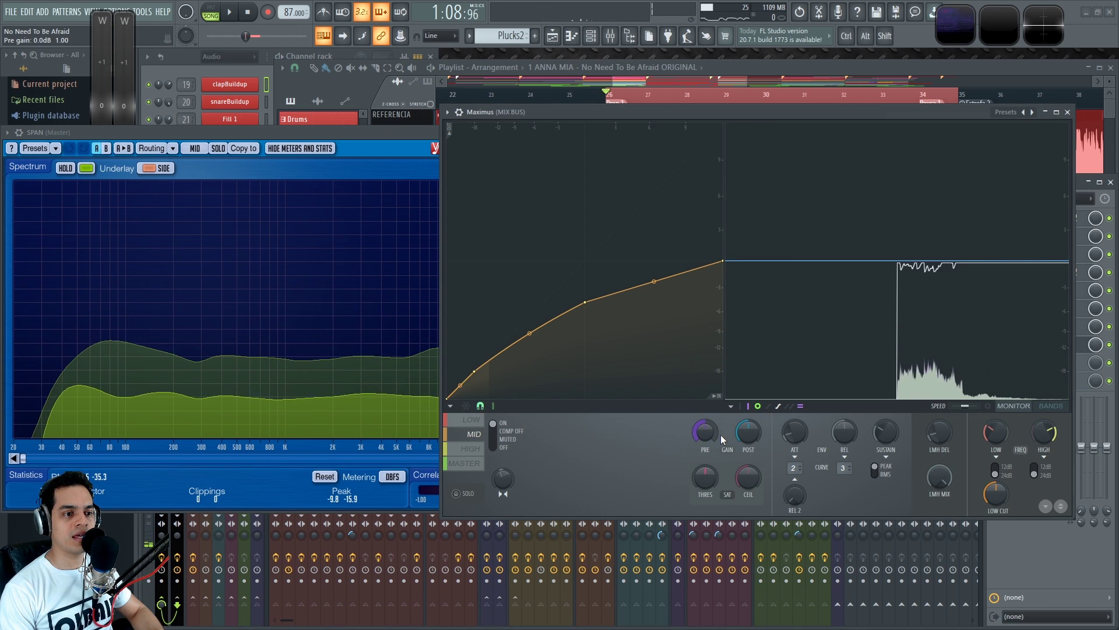
pyautogui.moveTo(706, 432); pyautogui.dragTo(706, 414)
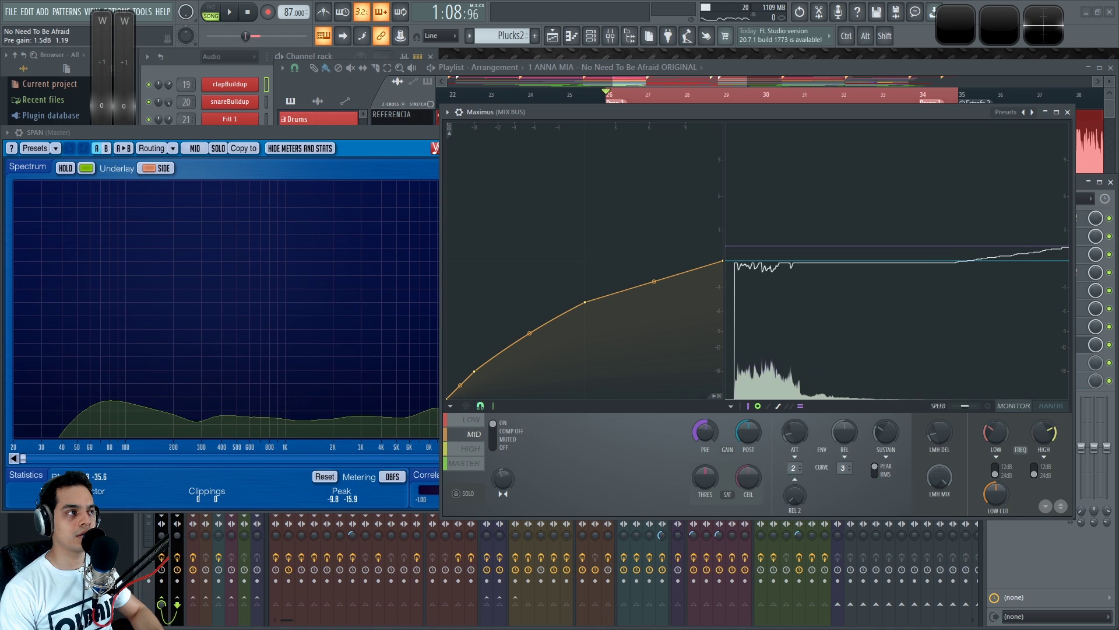
pyautogui.press('space')
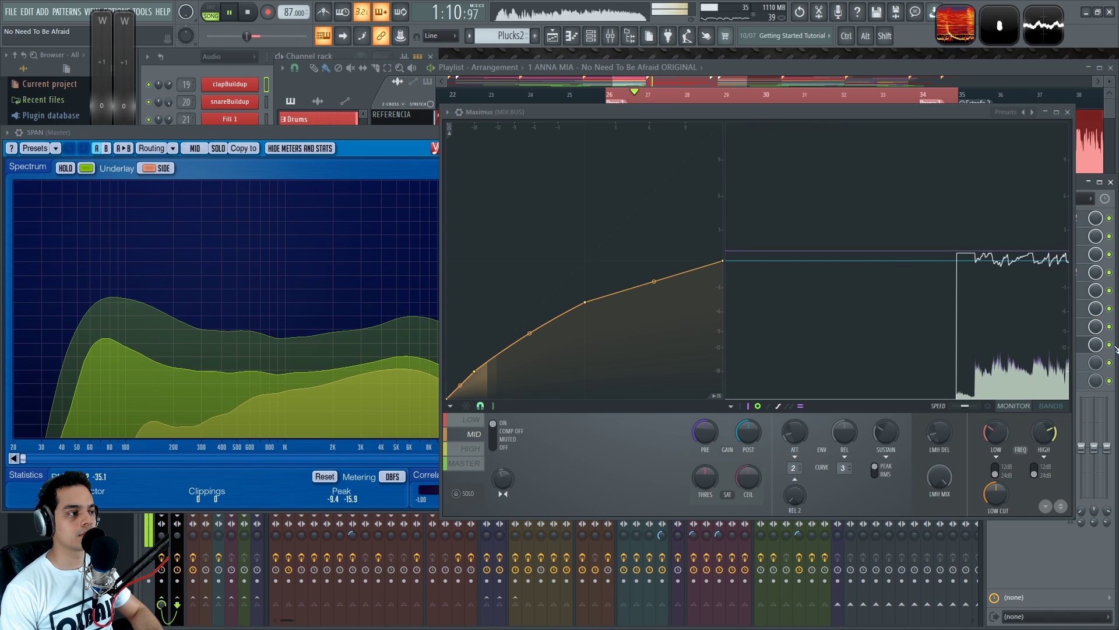
pyautogui.press('space')
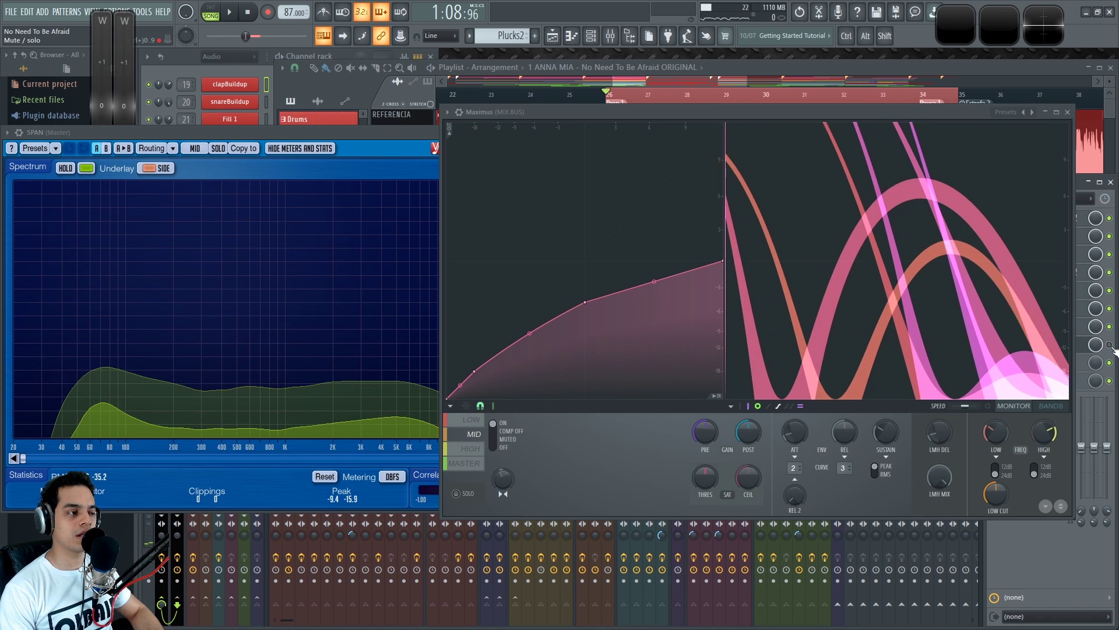
# Play and stop Drop 1 several times, comparing the low and mid frequencies in SPAN with Maximus bypassed and active.
pyautogui.press('space')
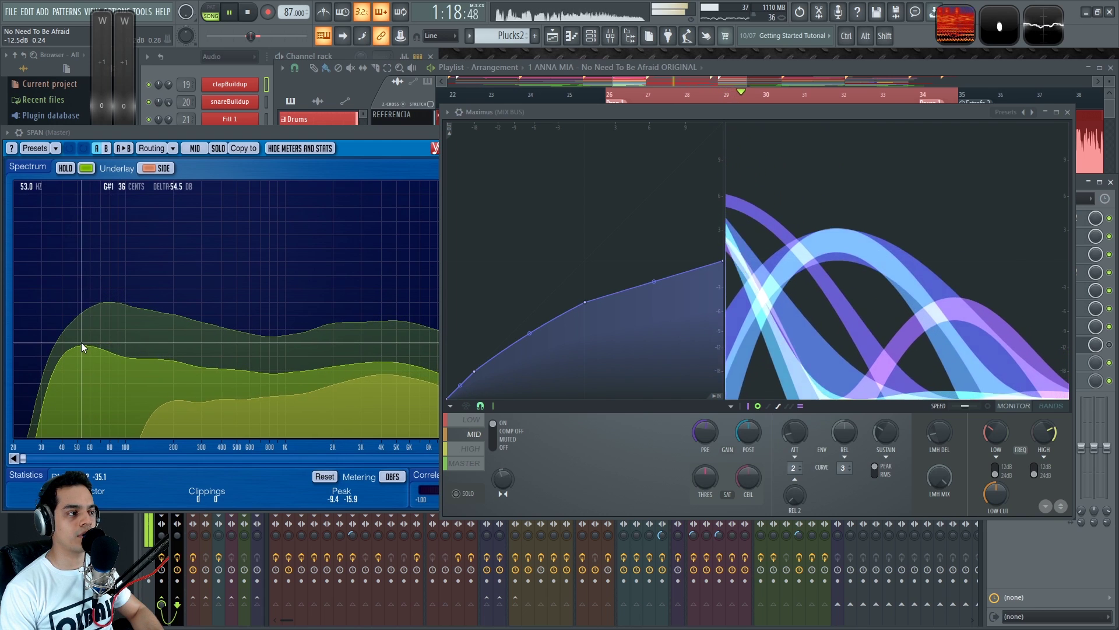
pyautogui.press('space')
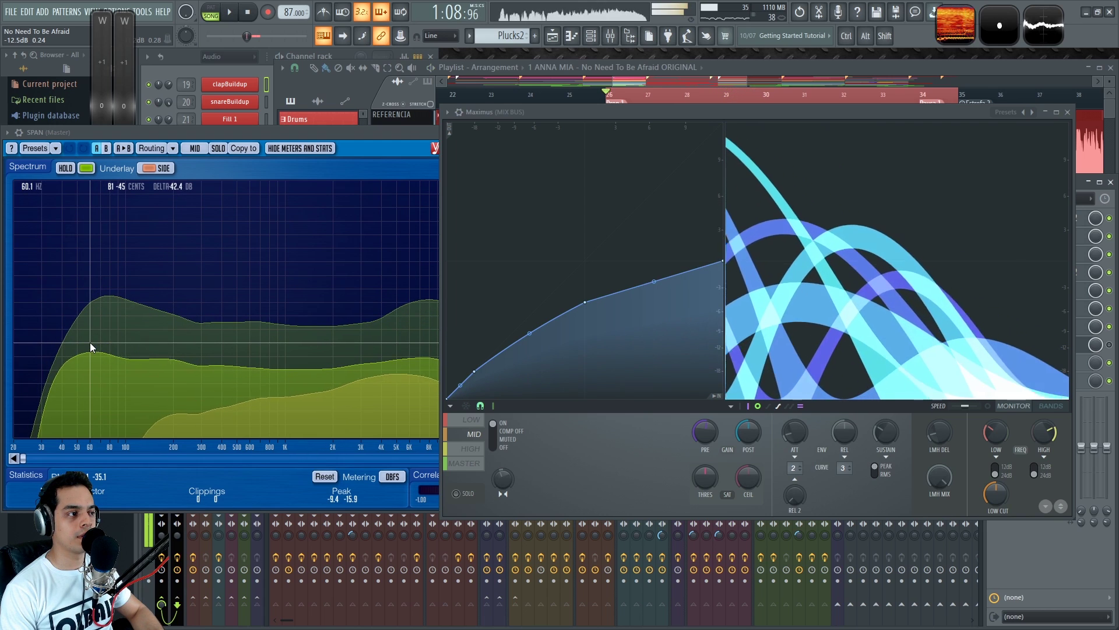
pyautogui.press('space')
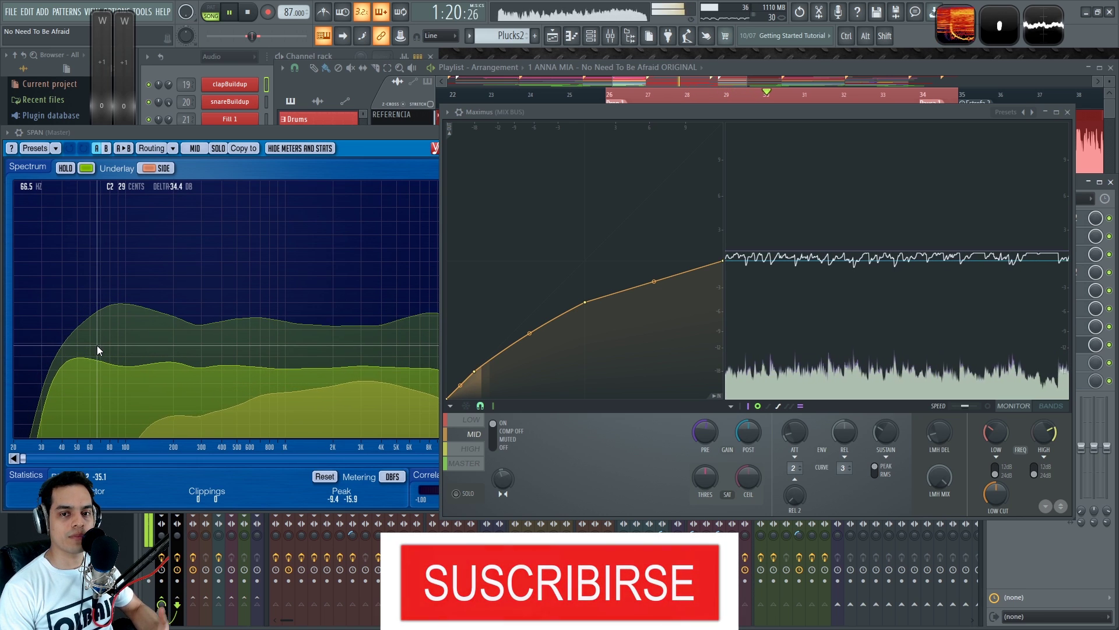
pyautogui.press('space')
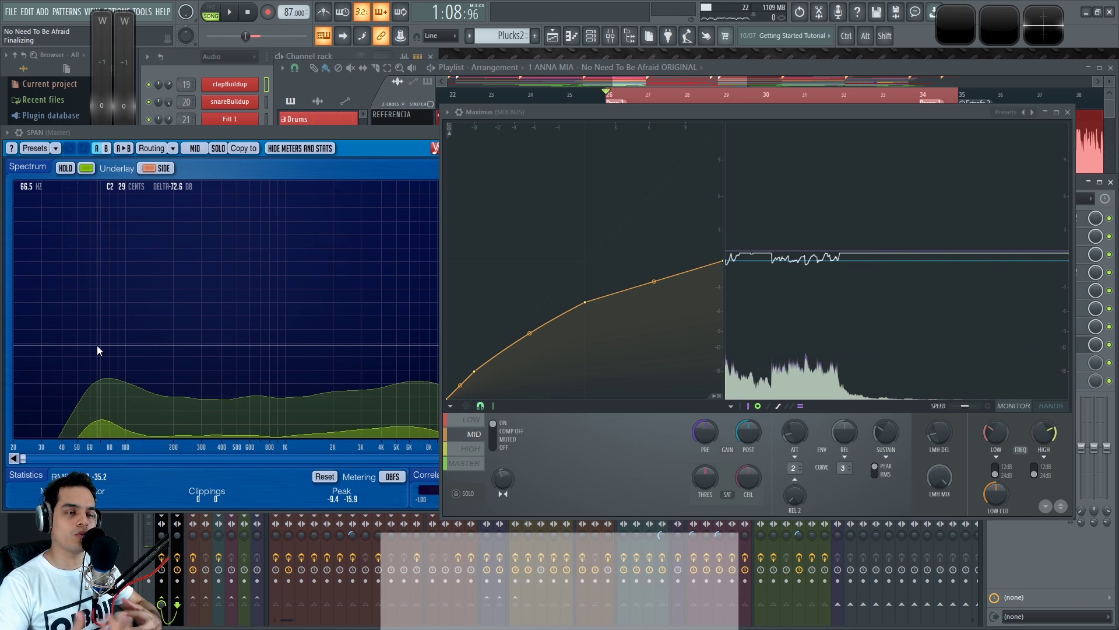
pyautogui.press('space')
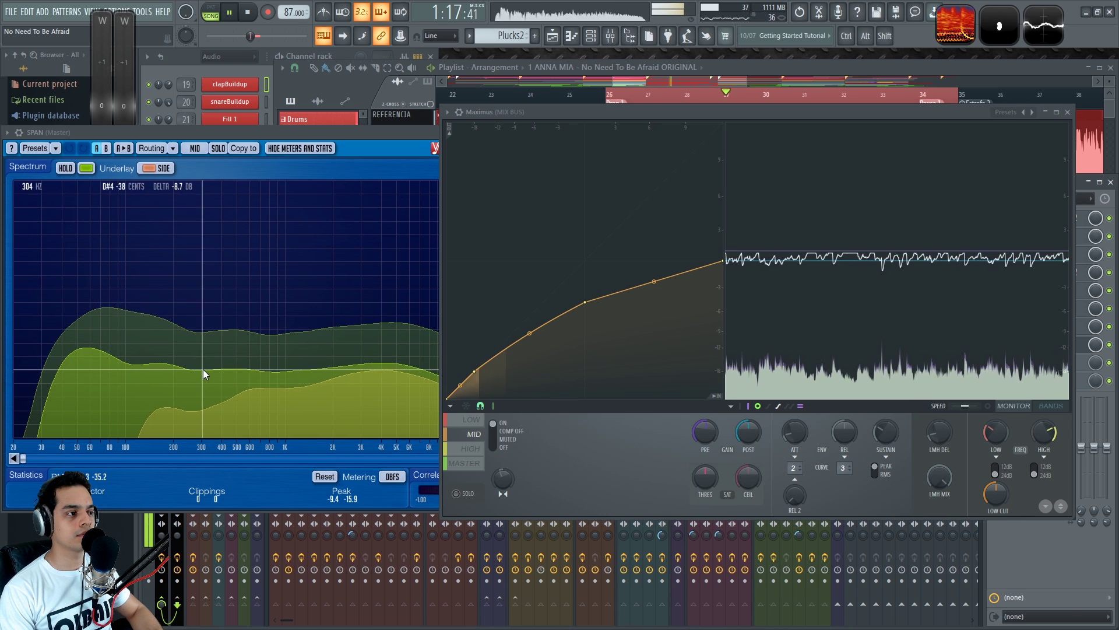
pyautogui.press('space')
# Close SPAN and move the Maximus window back over the mixer.
pyautogui.moveTo(358, 134); pyautogui.dragTo(281, 140)
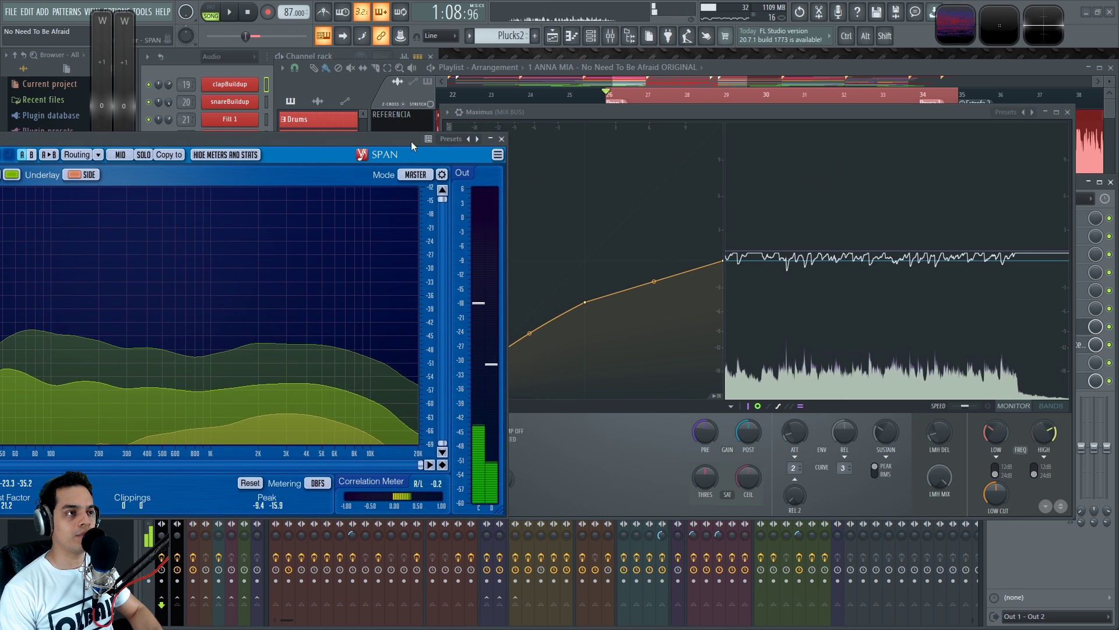
pyautogui.click(503, 138)
pyautogui.moveTo(659, 111); pyautogui.dragTo(423, 115)
pyautogui.click(306, 421)
pyautogui.click(299, 425)
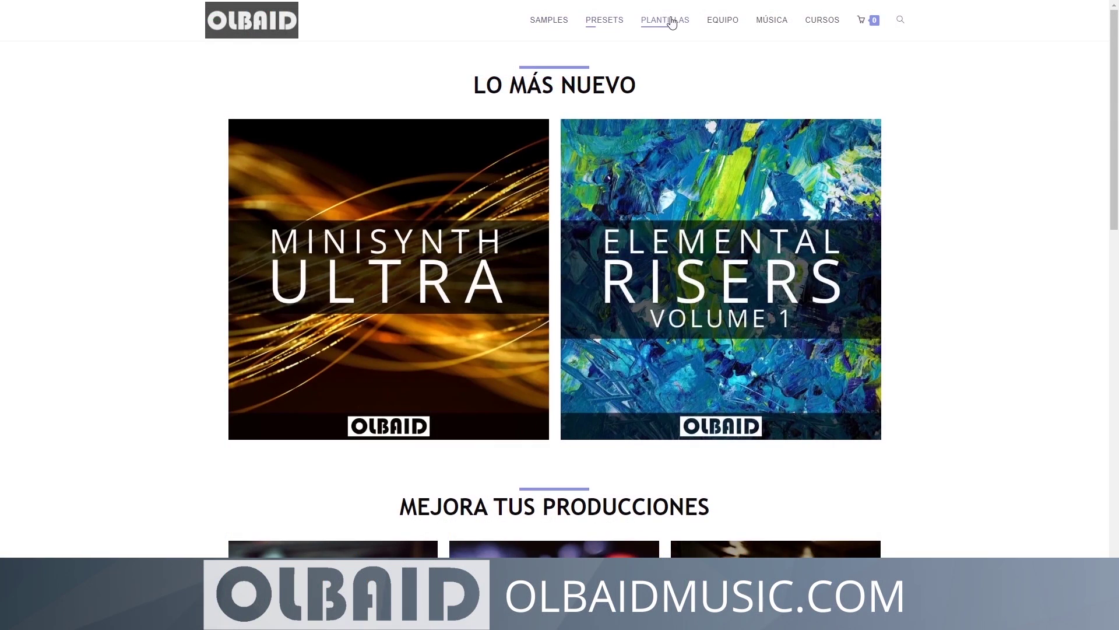
# Look through the OLBAID website's home page, from the newest products to the studio equipment and music production courses.
pyautogui.scroll(-6, 939, 139)
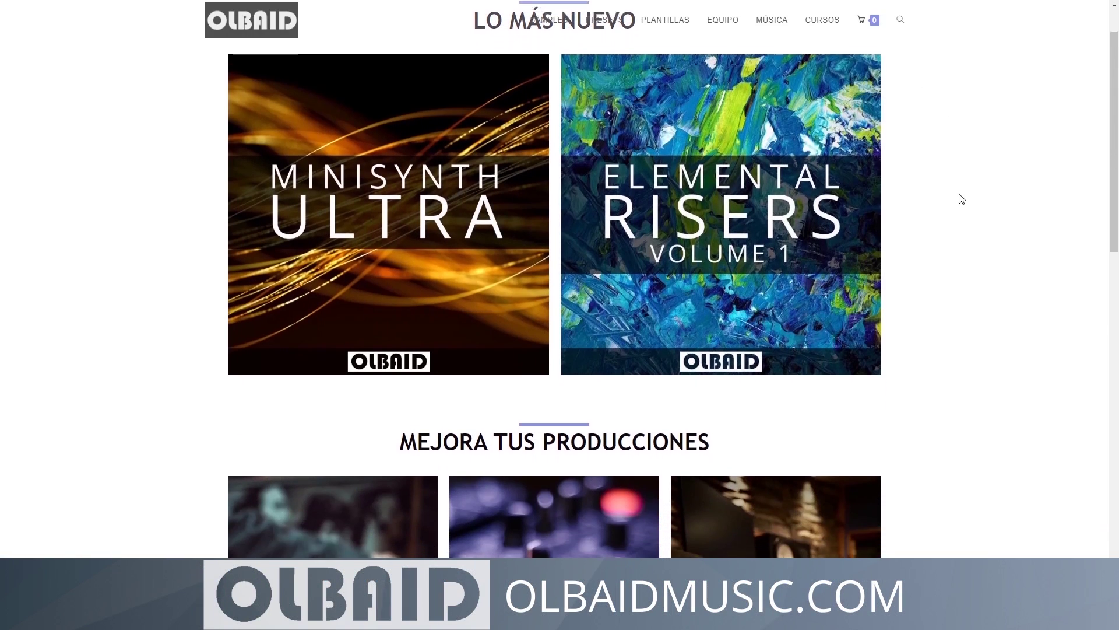
pyautogui.scroll(-7, 949, 315)
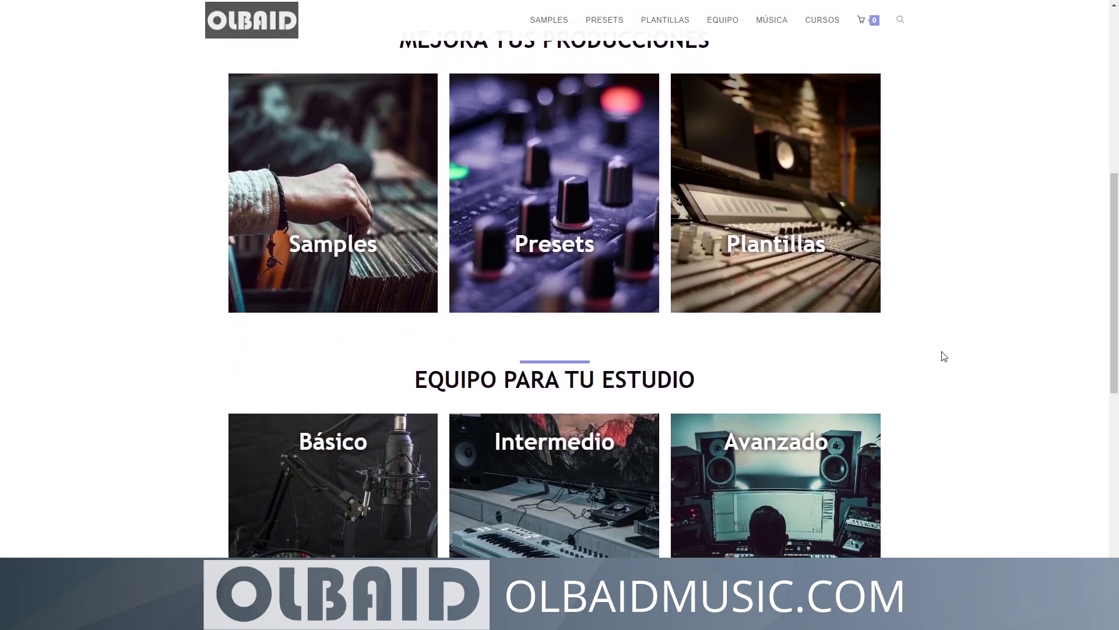
pyautogui.scroll(-2, 939, 404)
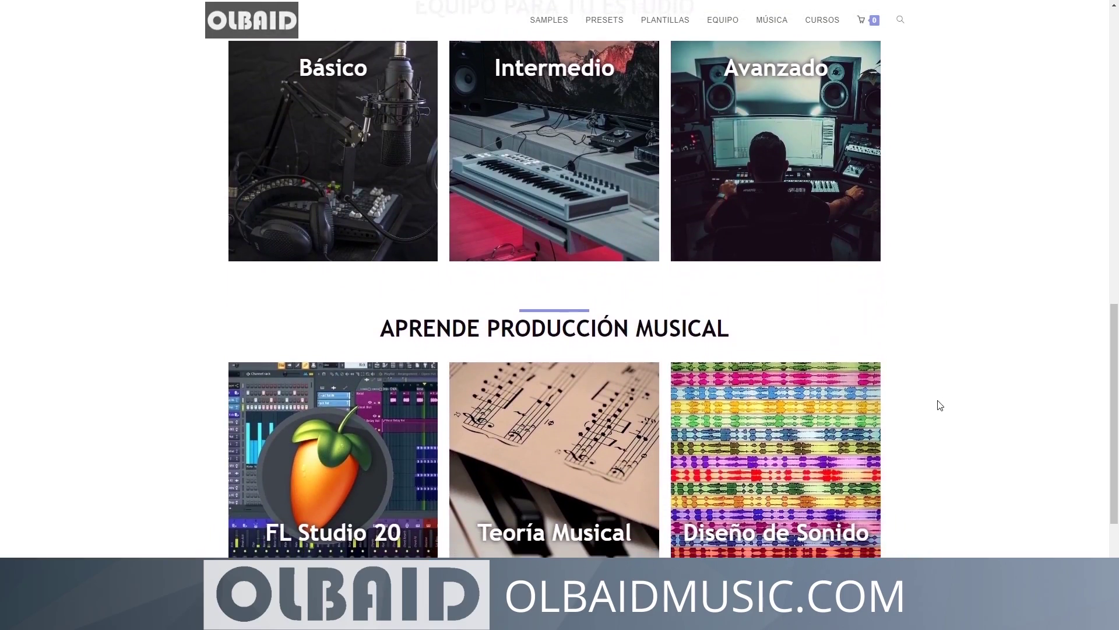